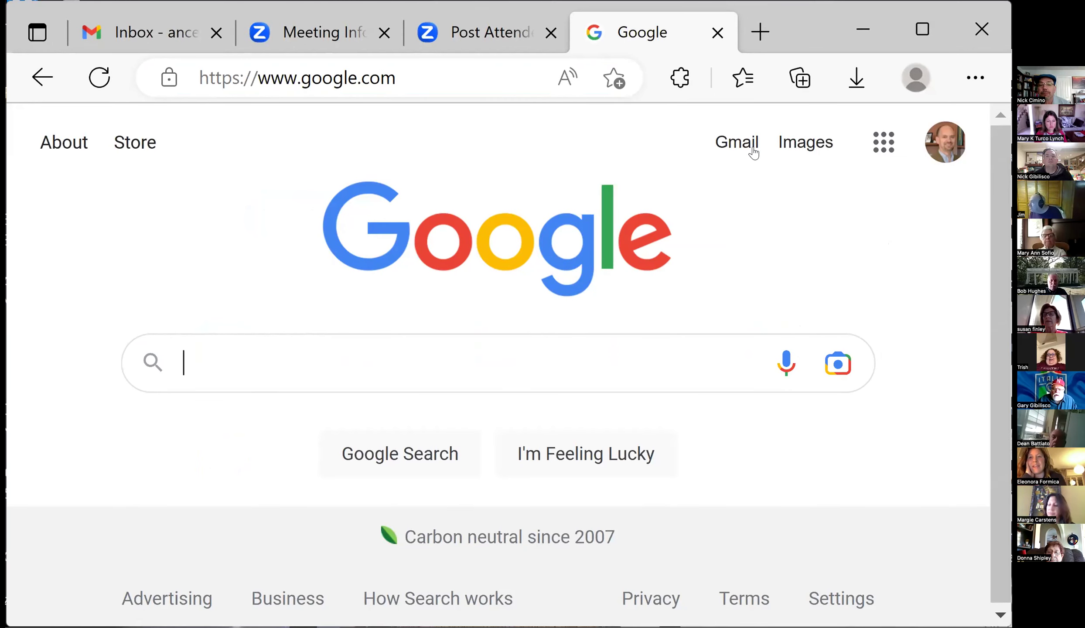
Go to Google Drive from the Google homepage and open the suggested Cemetery Registers spreadsheet
click(883, 142)
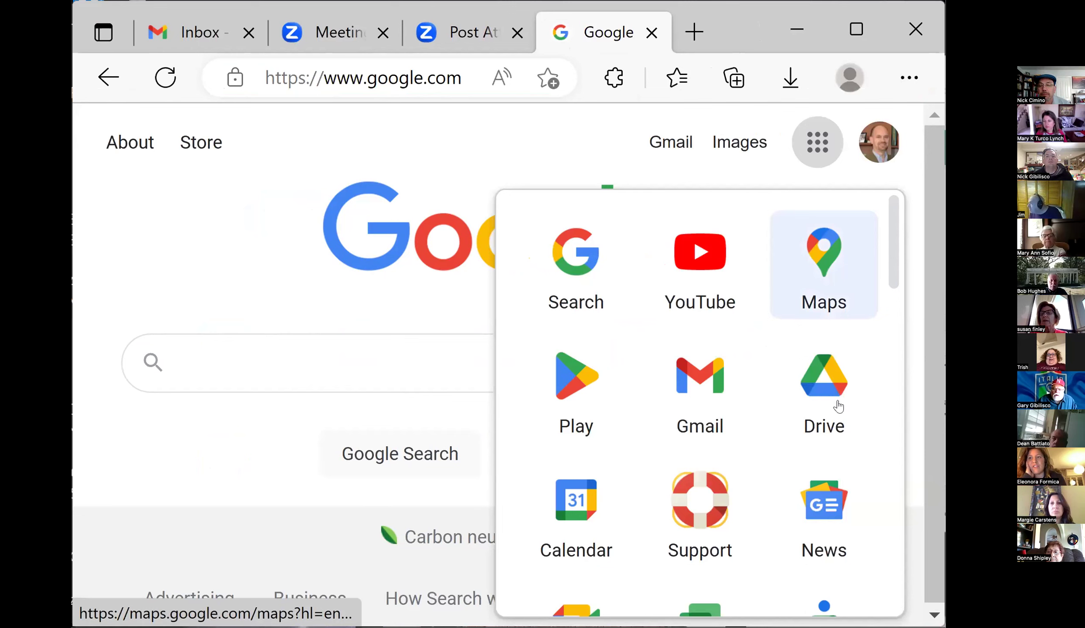
click(828, 388)
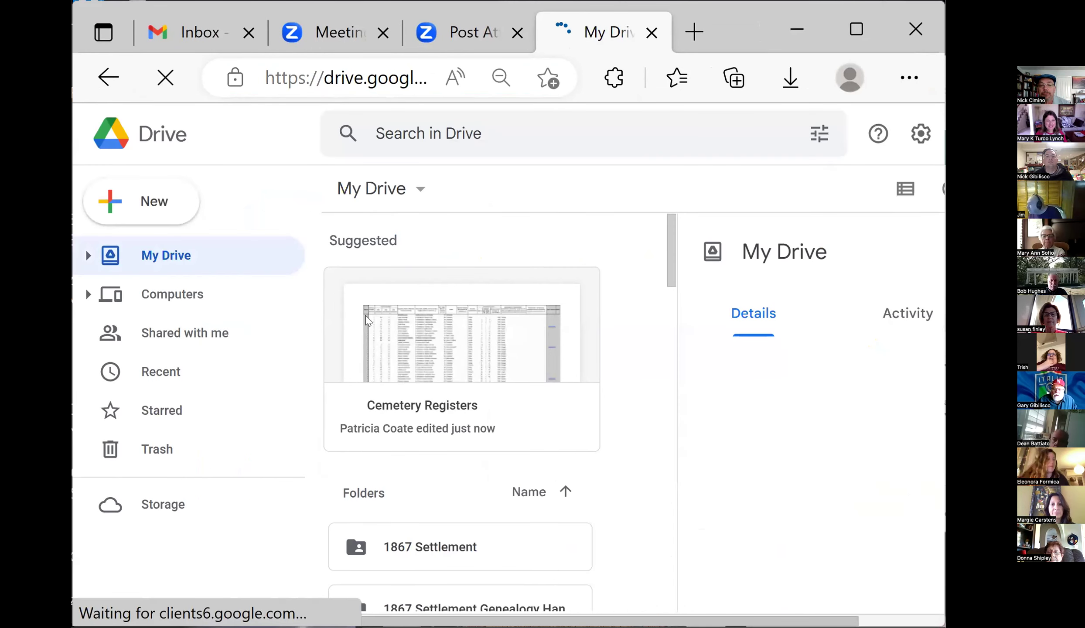
click(455, 371)
double_click(455, 367)
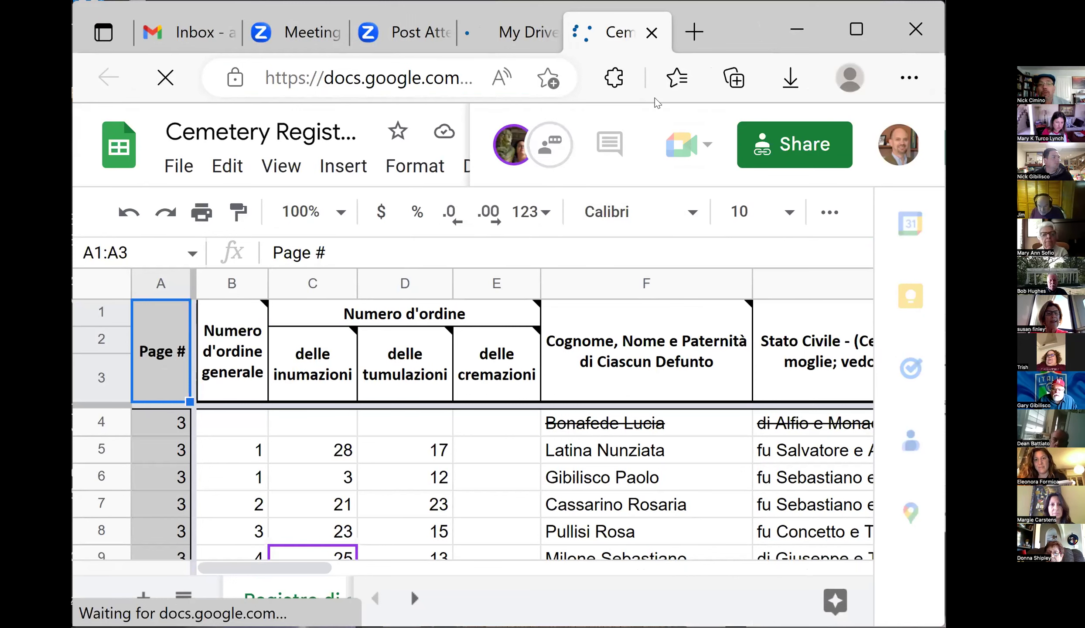
Open Google Drive in a new browser tab through the Google homepage and enter the Carlentini Cemetery folder
click(693, 32)
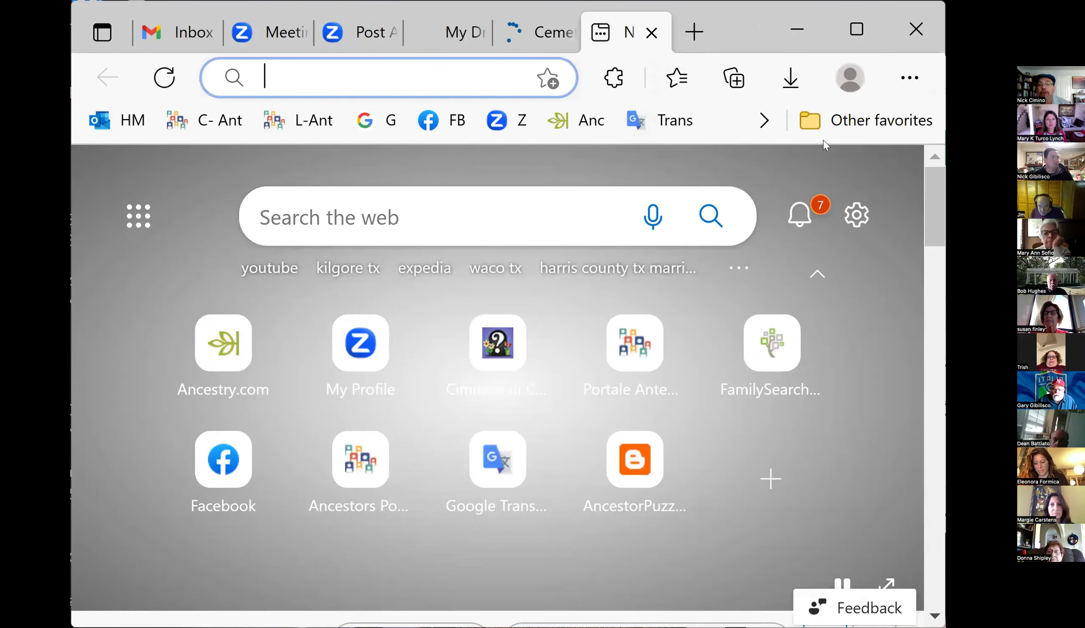
click(391, 120)
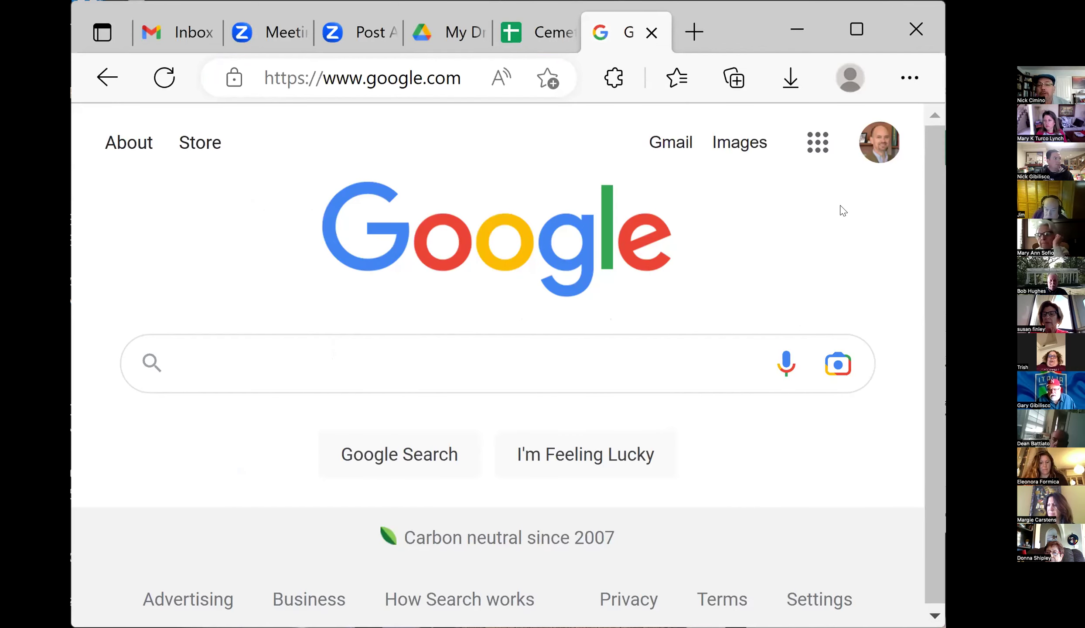
click(822, 160)
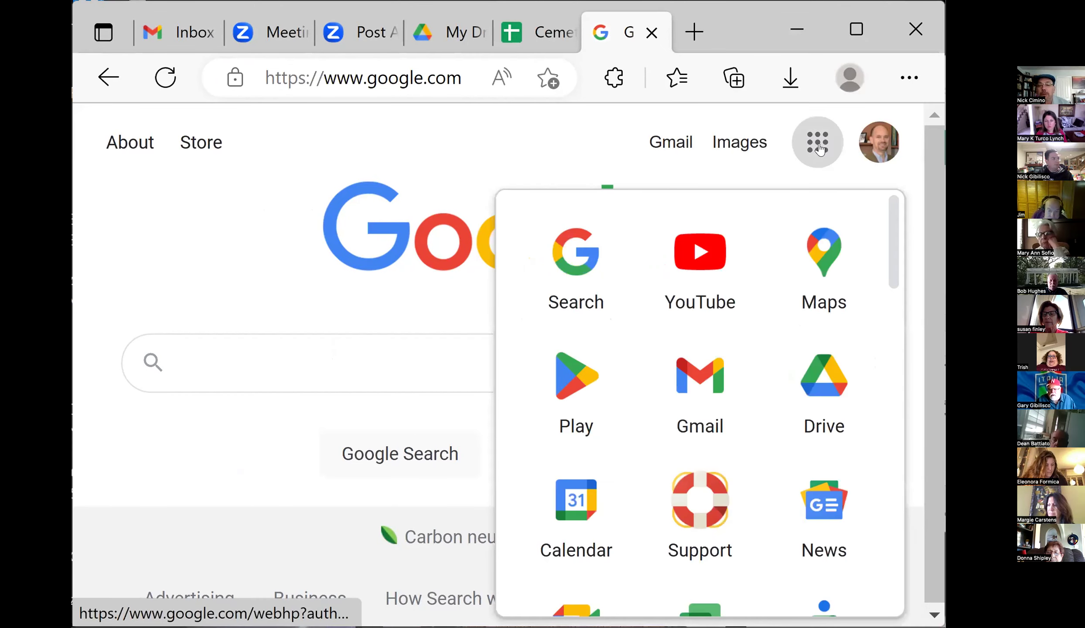
click(830, 374)
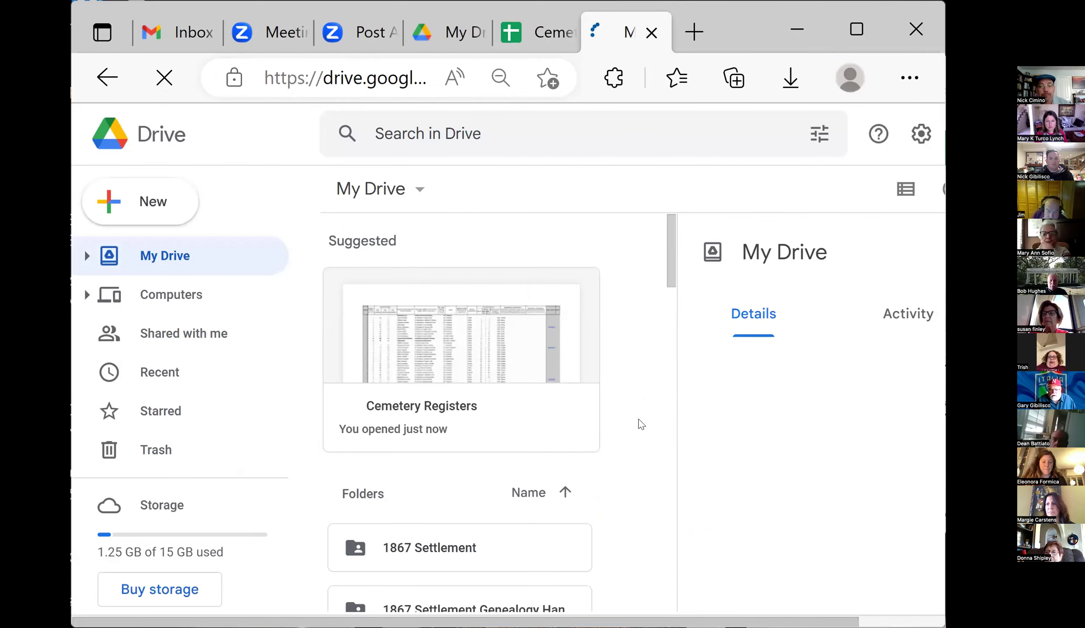
scroll(639, 424, down, 8)
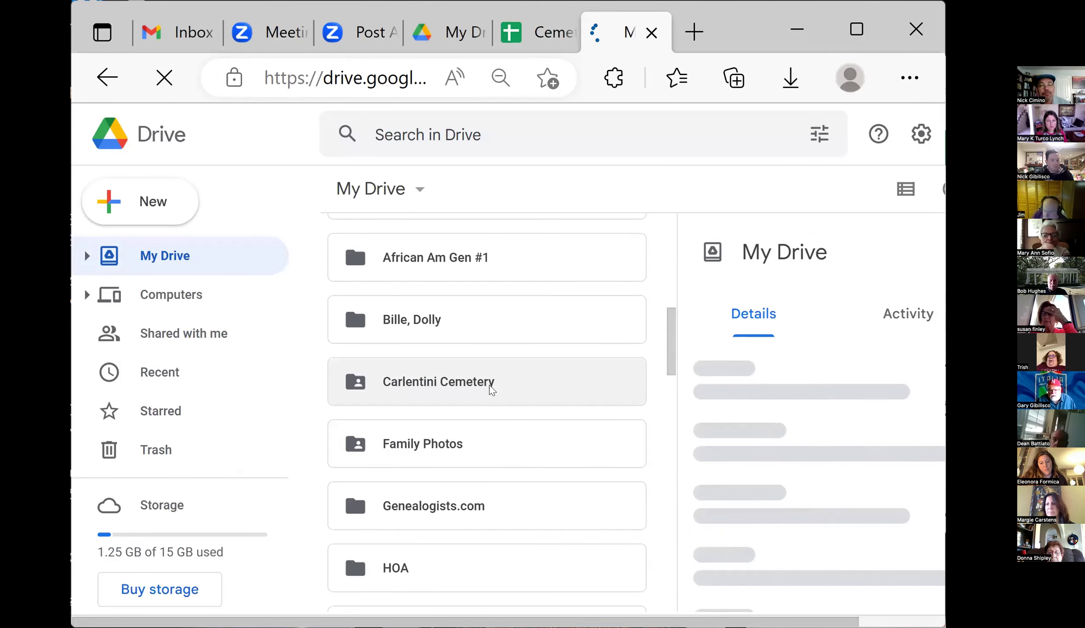
double_click(447, 385)
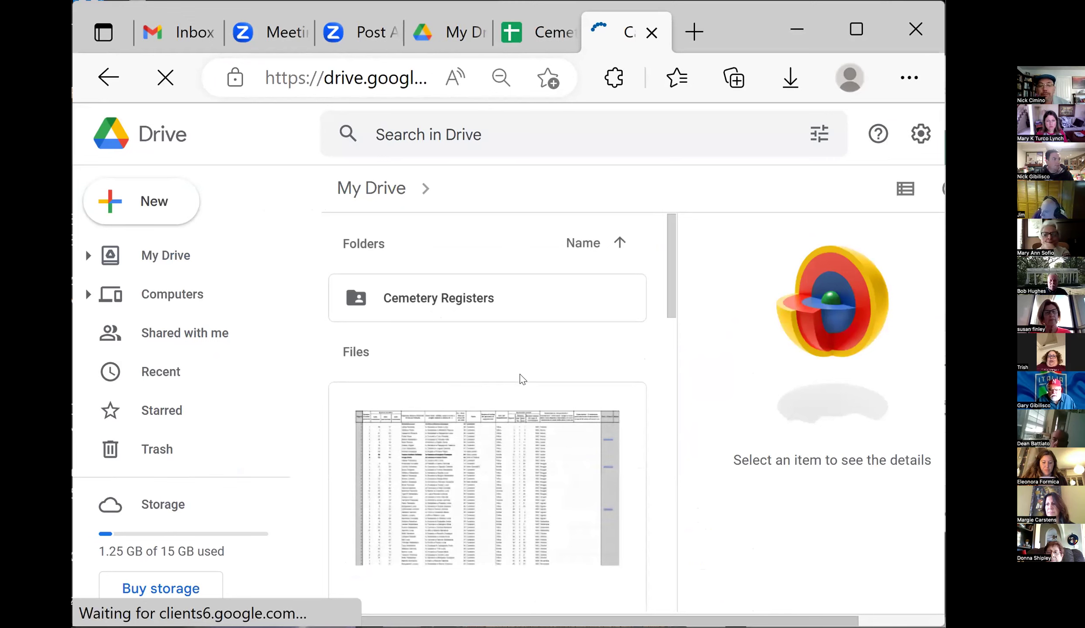
Look over the Mappa Riparto images in the Carlentini Cemetery folder and open its Cemetery Registers subfolder
scroll(589, 307, down, 5)
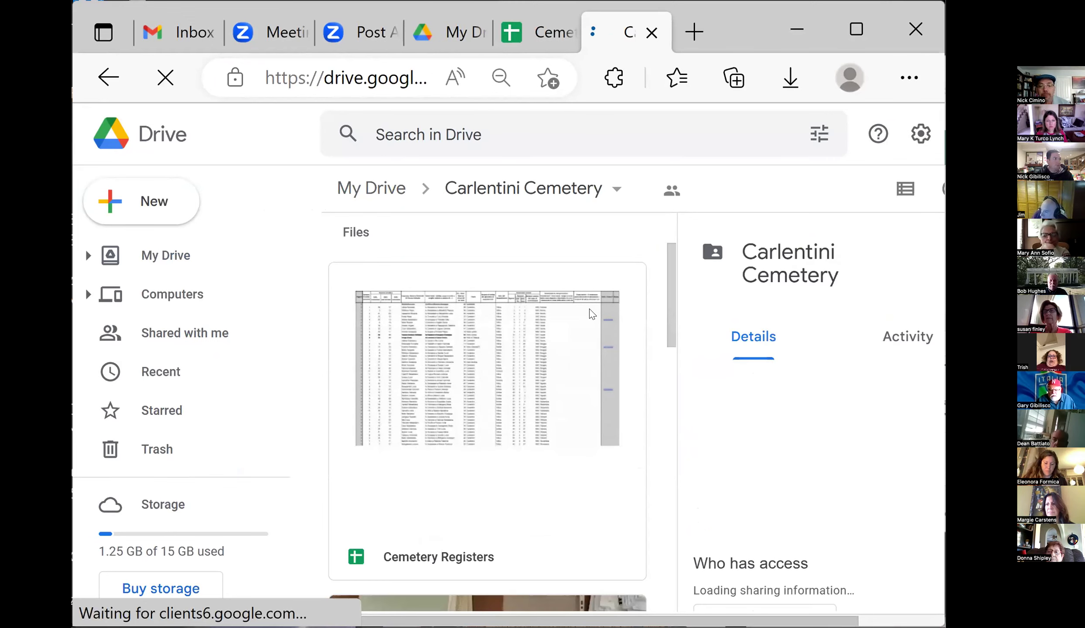
scroll(589, 314, down, 5)
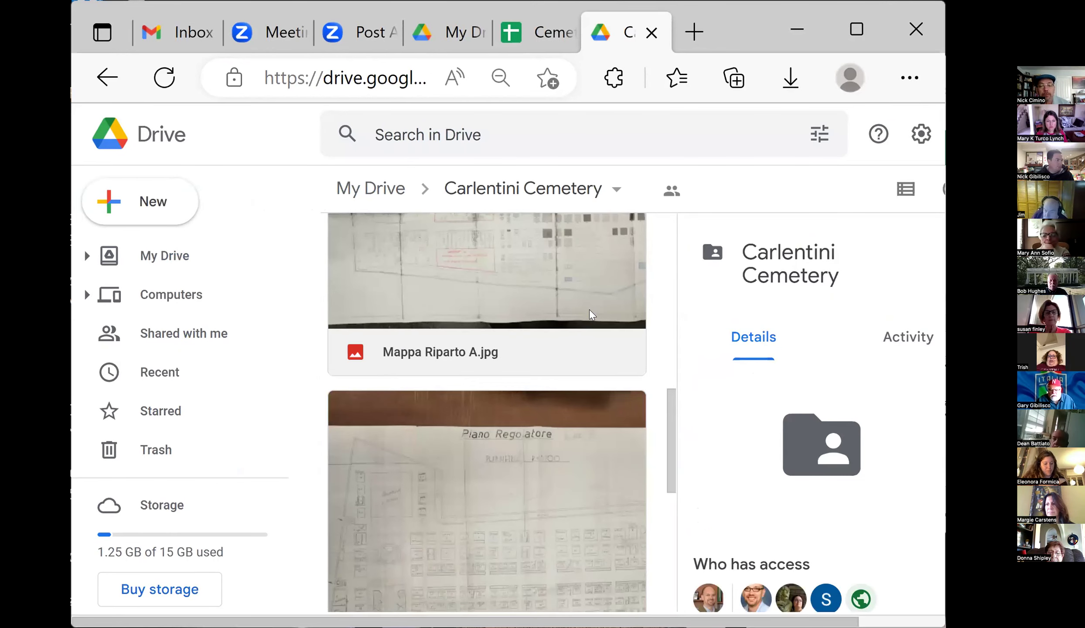
scroll(591, 314, down, 5)
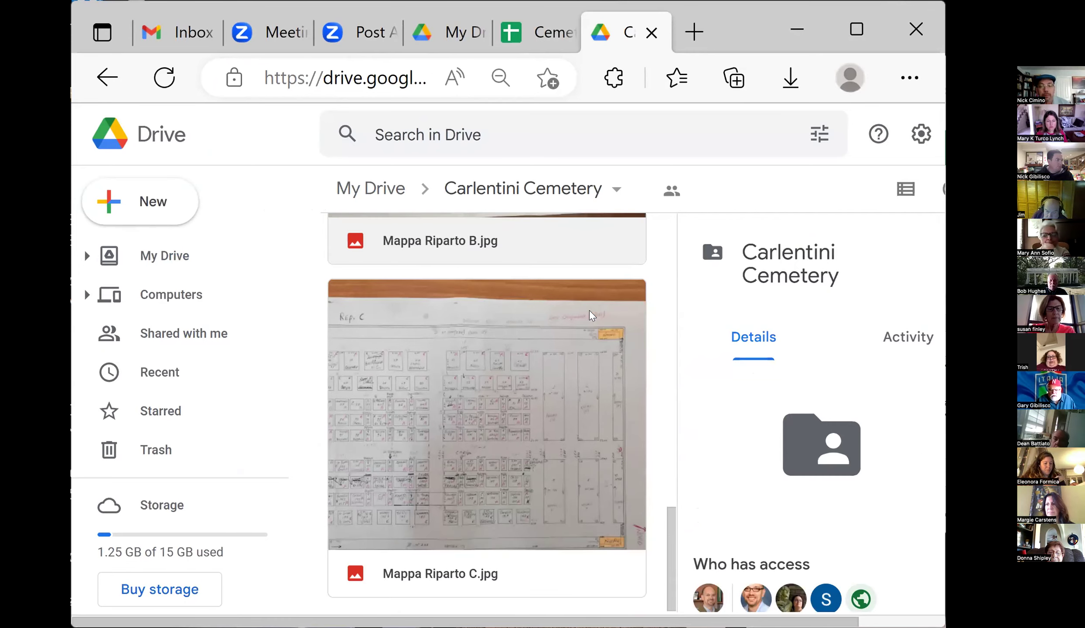
scroll(590, 312, up, 10)
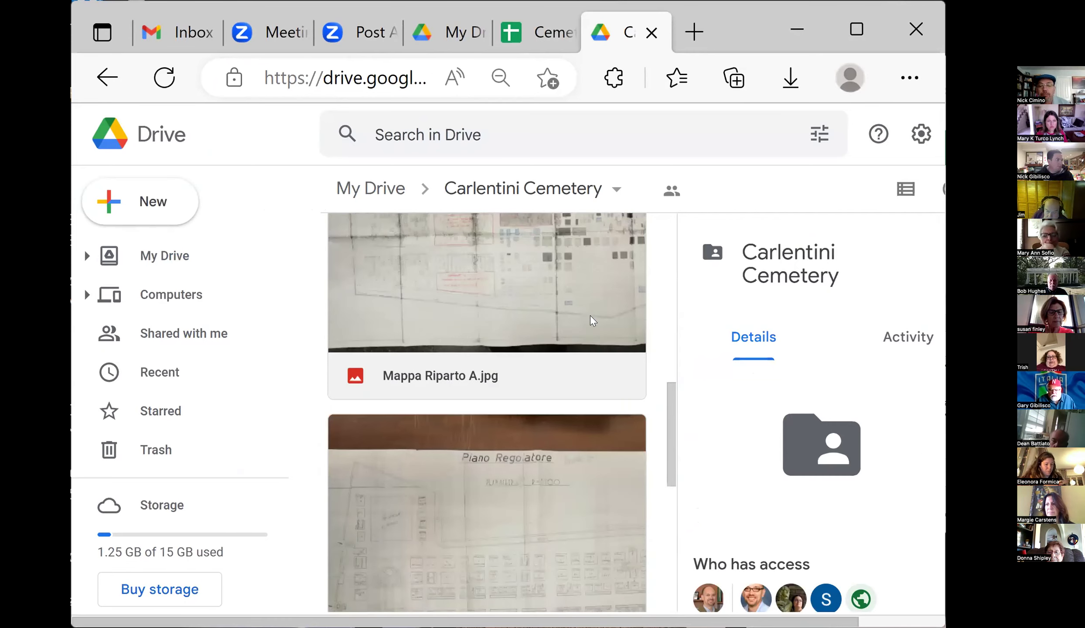
scroll(590, 315, up, 8)
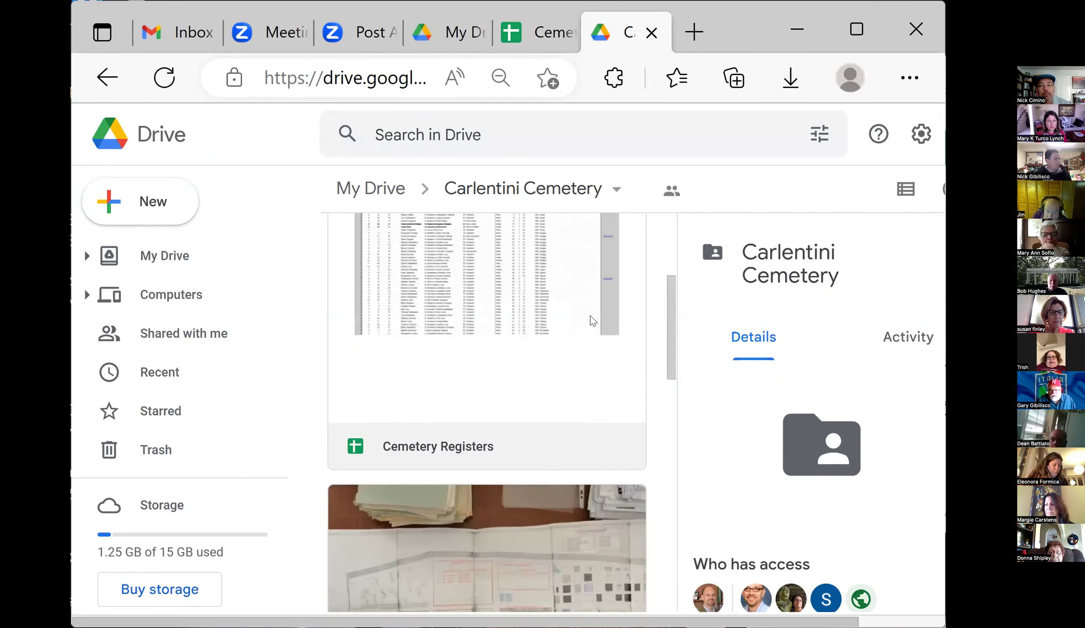
double_click(543, 312)
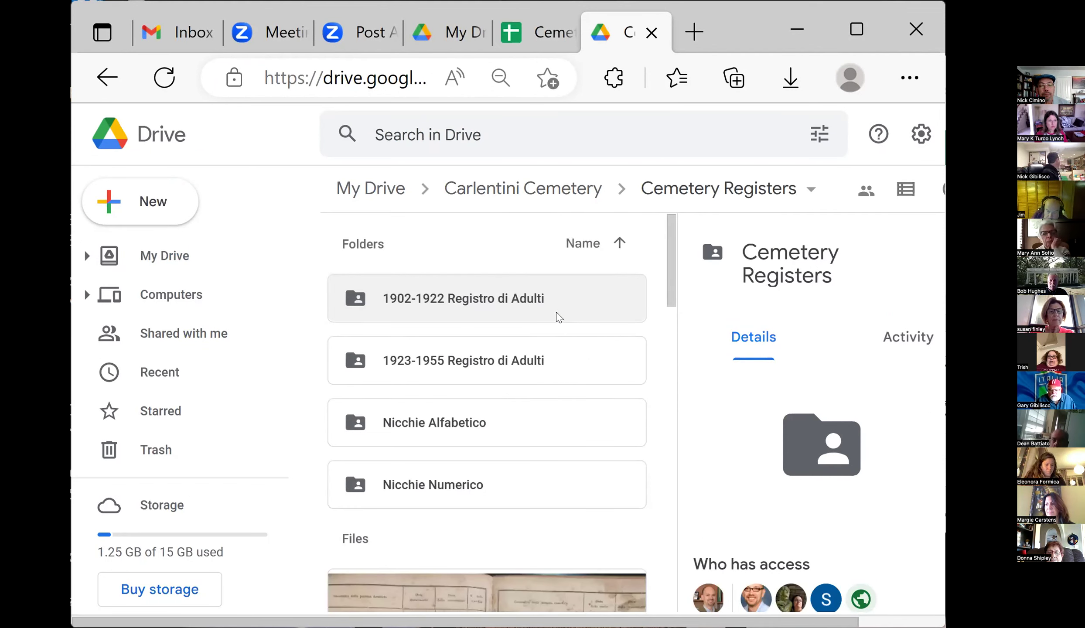
Open the 1902-1922 Registro di Adulti folder and look at its scanned register images
double_click(509, 307)
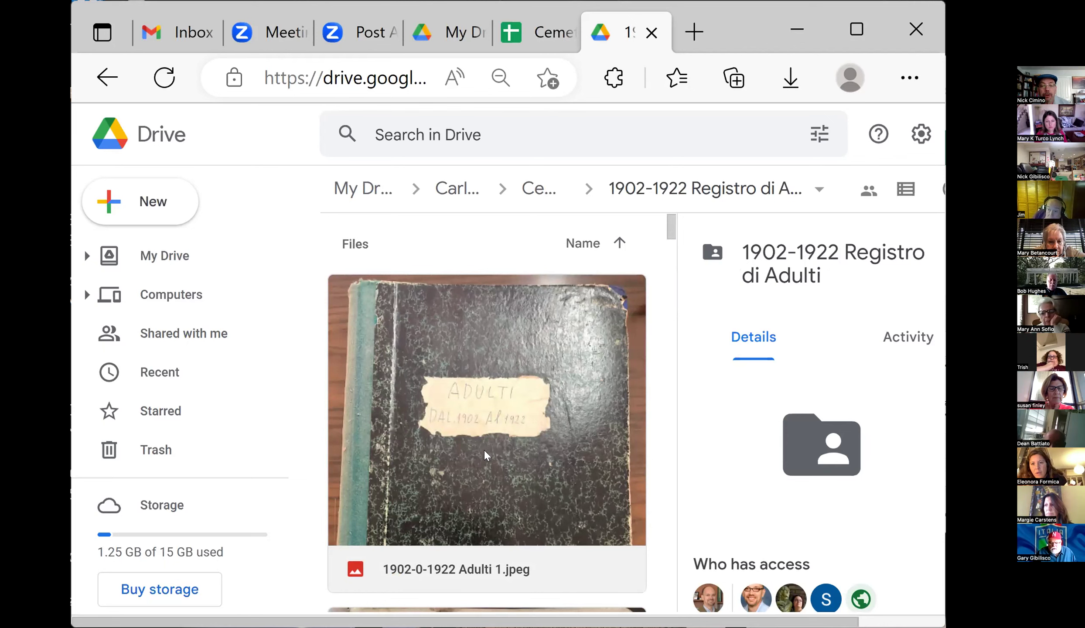
scroll(487, 454, down, 3)
scroll(487, 454, up, 3)
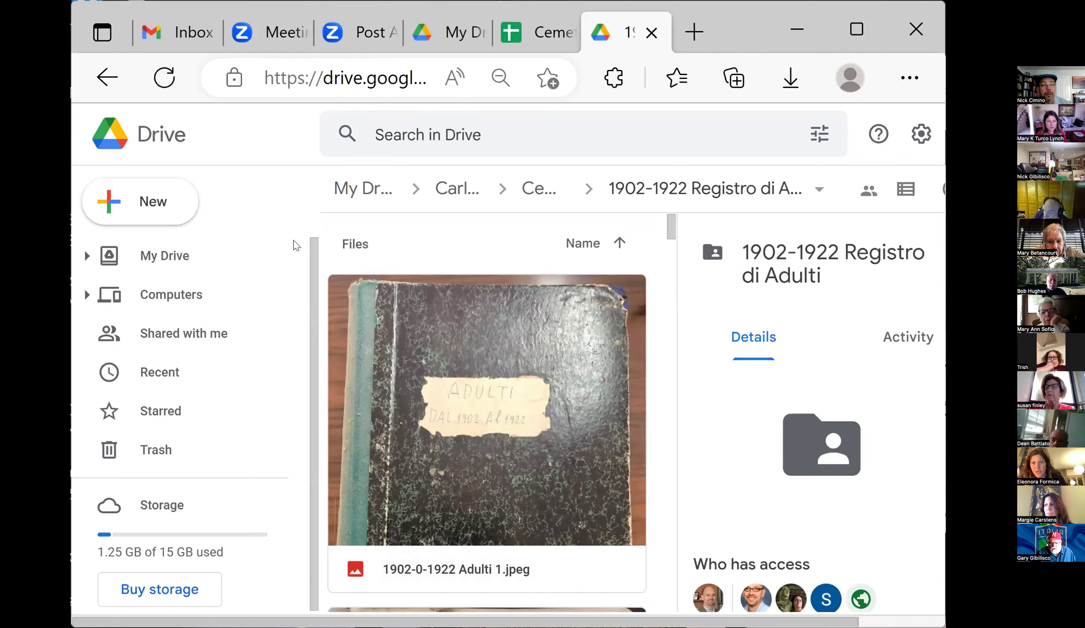
Return to the Cemetery Registers folder and open the Registro delle nicchie (alfabetico) PDF
click(107, 79)
scroll(436, 313, down, 6)
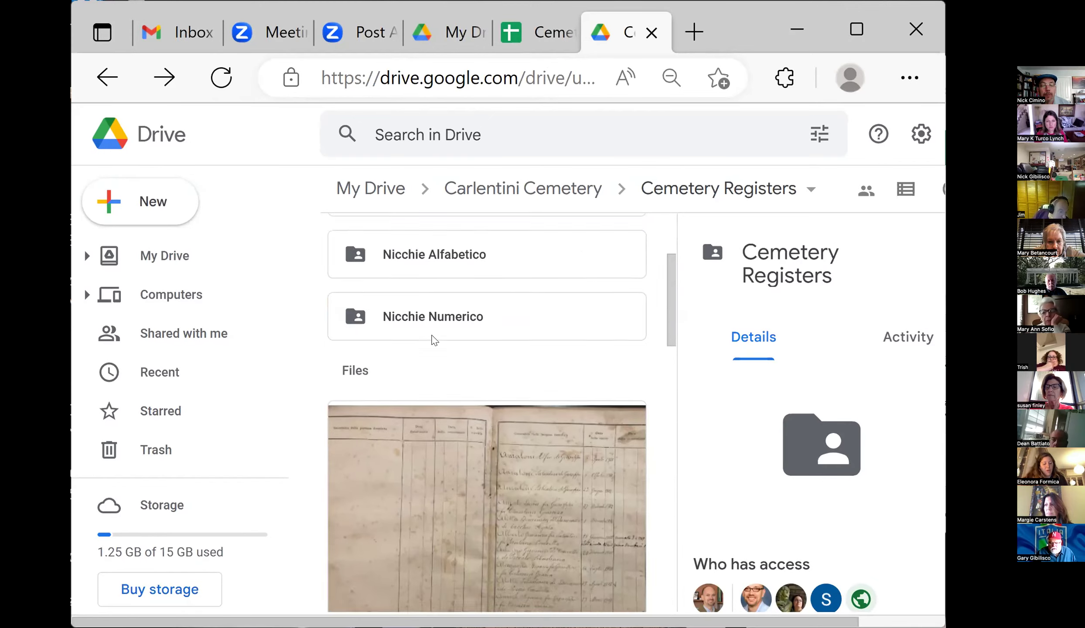
scroll(461, 401, up, 4)
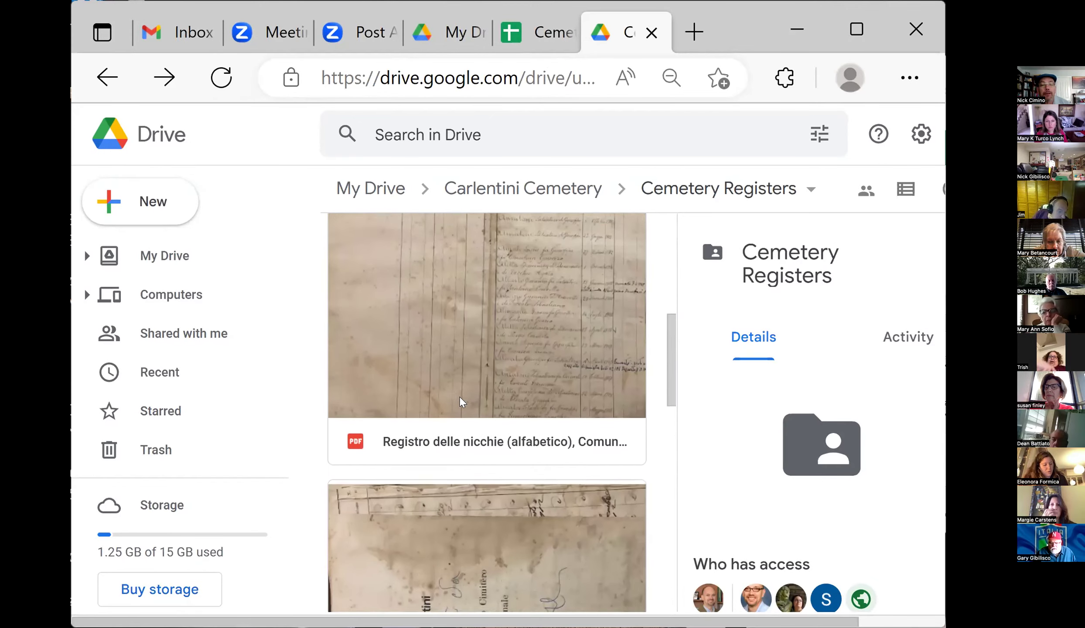
double_click(465, 430)
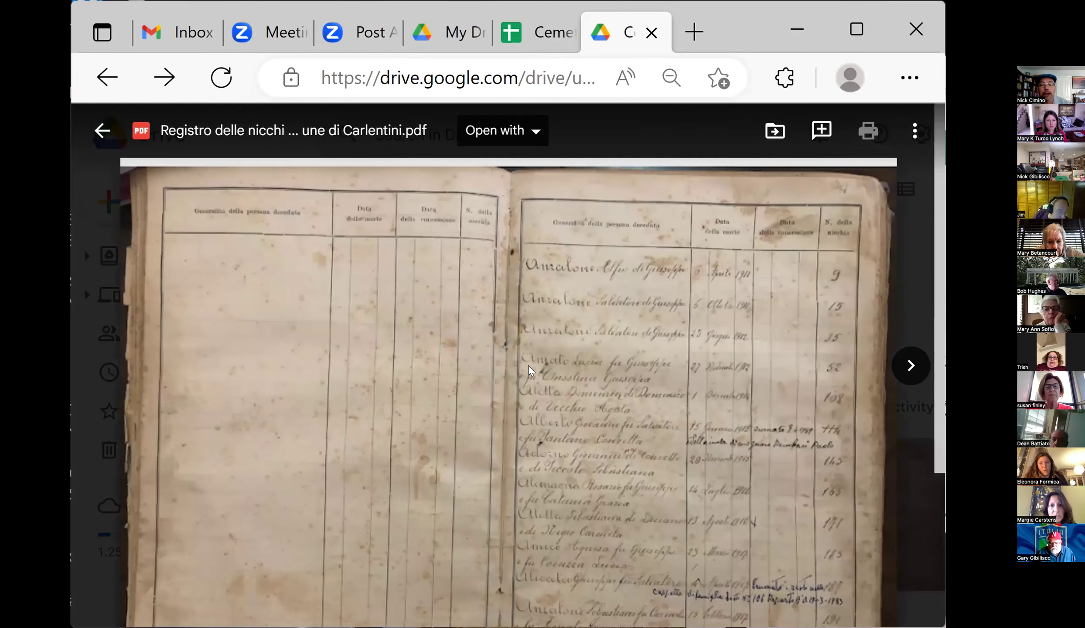
Enlarge page 1 of the niche register PDF and examine the right-hand page's entries and column headings
mouse_move(605, 578)
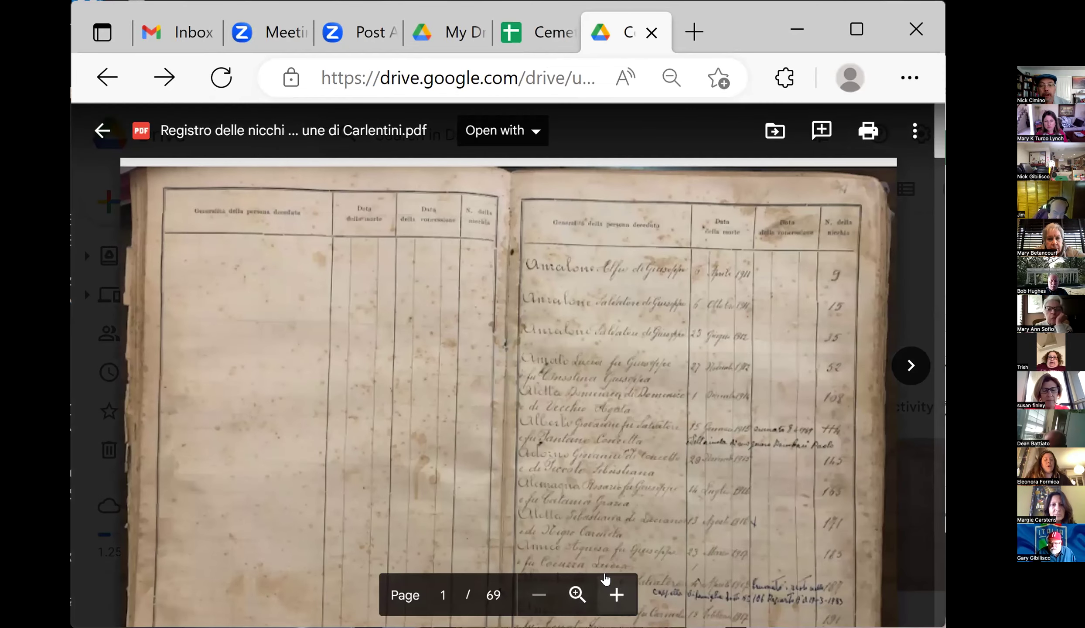
click(615, 595)
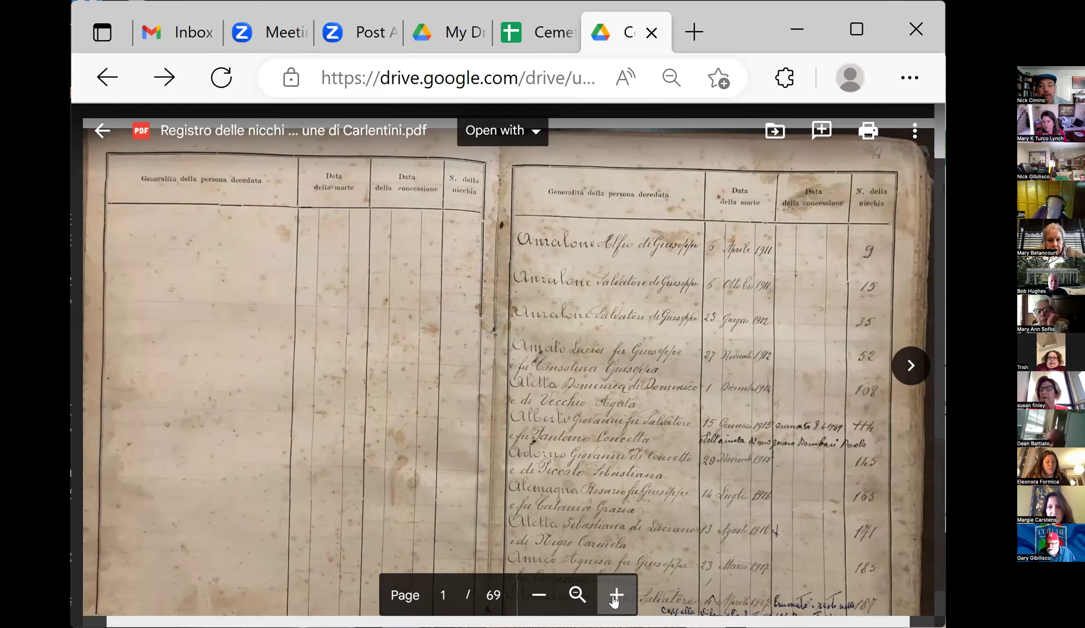
click(615, 595)
click(614, 595)
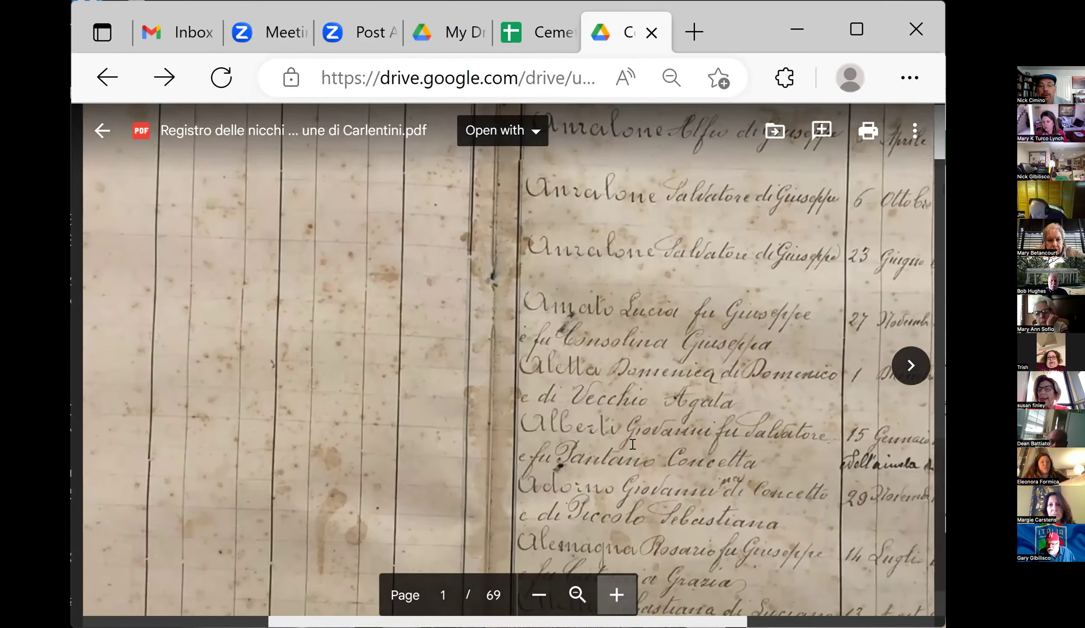
click(618, 595)
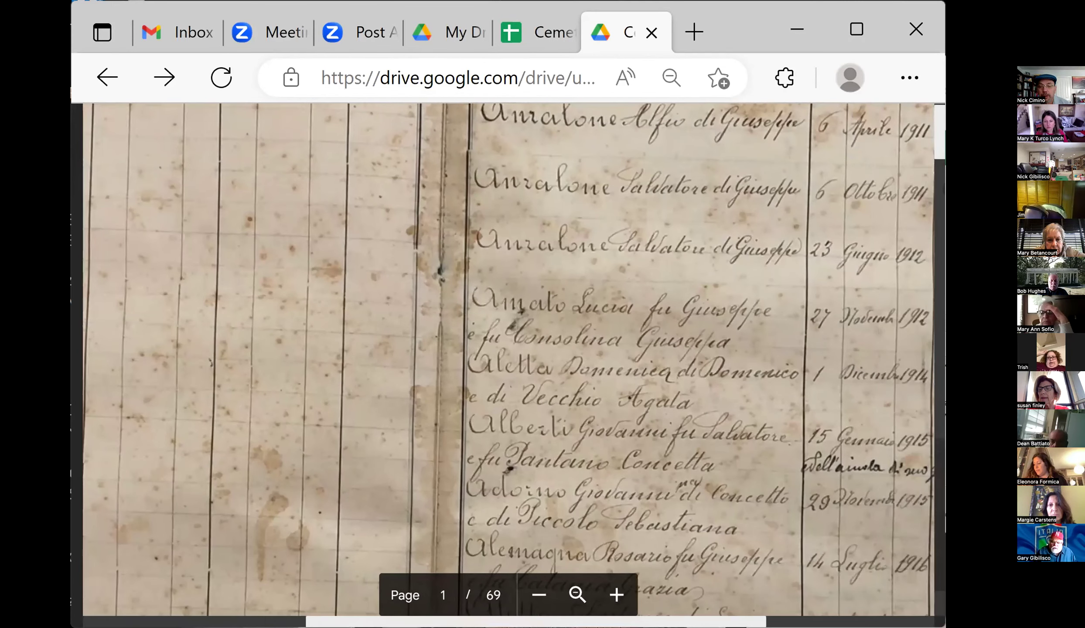
scroll(716, 391, right, 5)
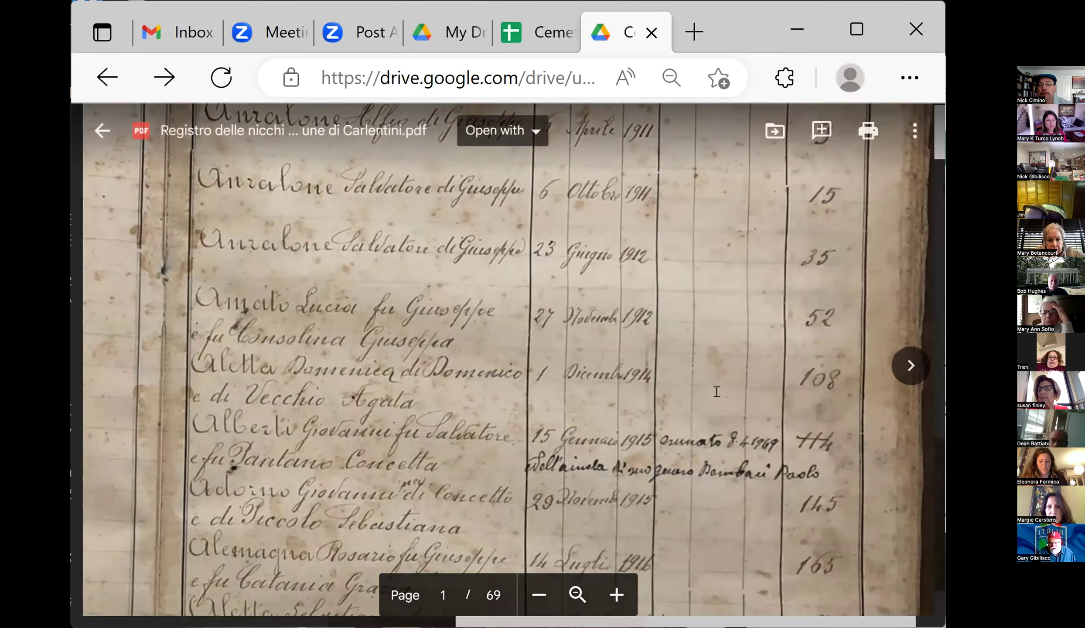
scroll(673, 346, up, 4)
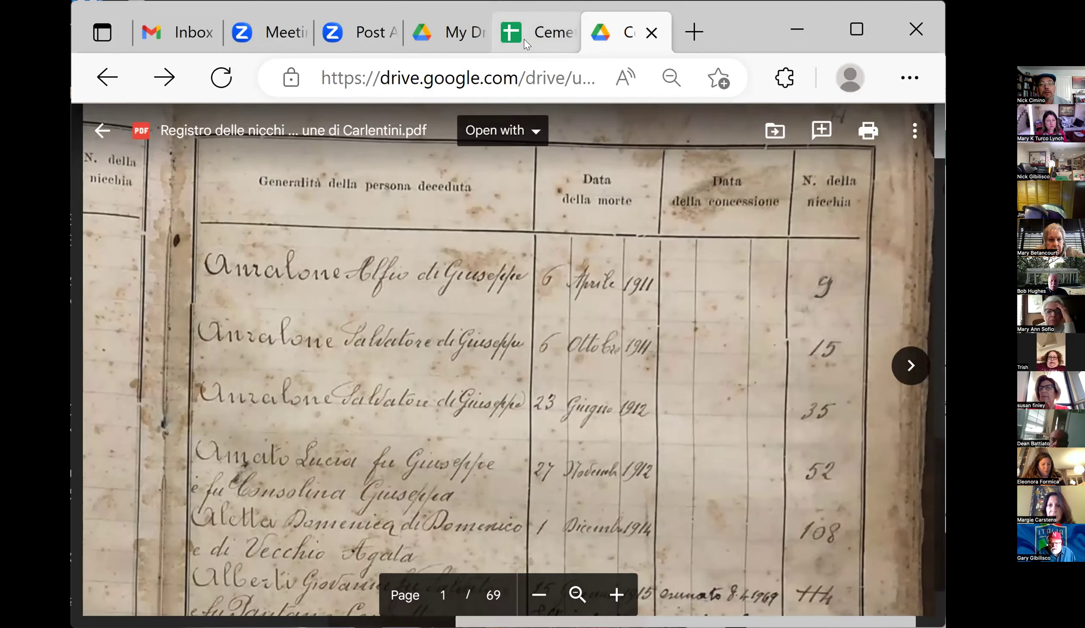
Switch to the Cemetery Registers spreadsheet to look at its columns, and return to the niche register PDF
mouse_move(524, 43)
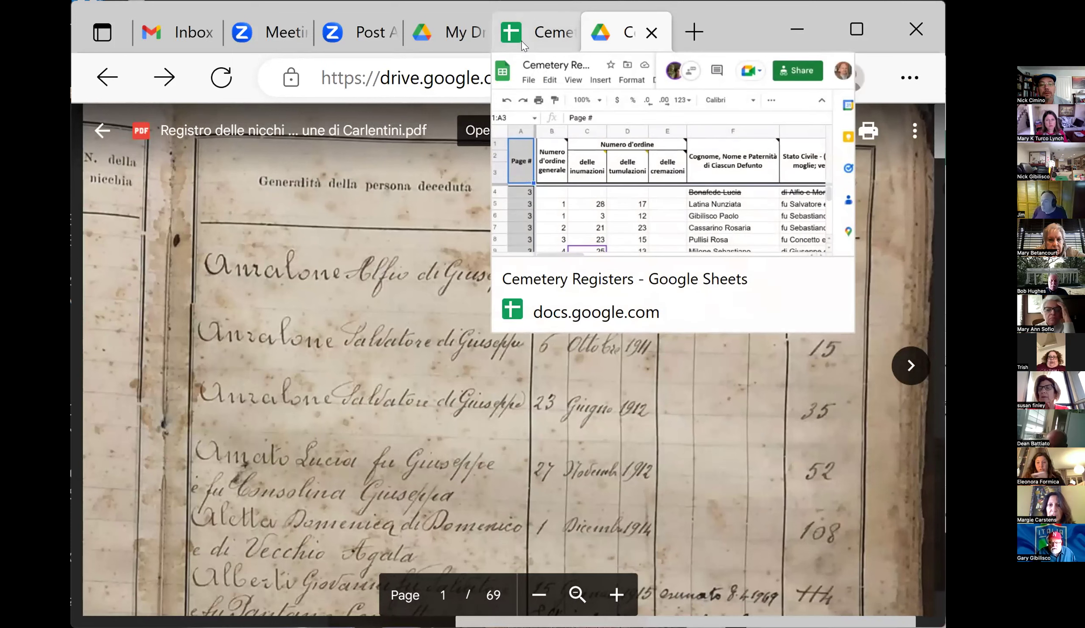
click(524, 44)
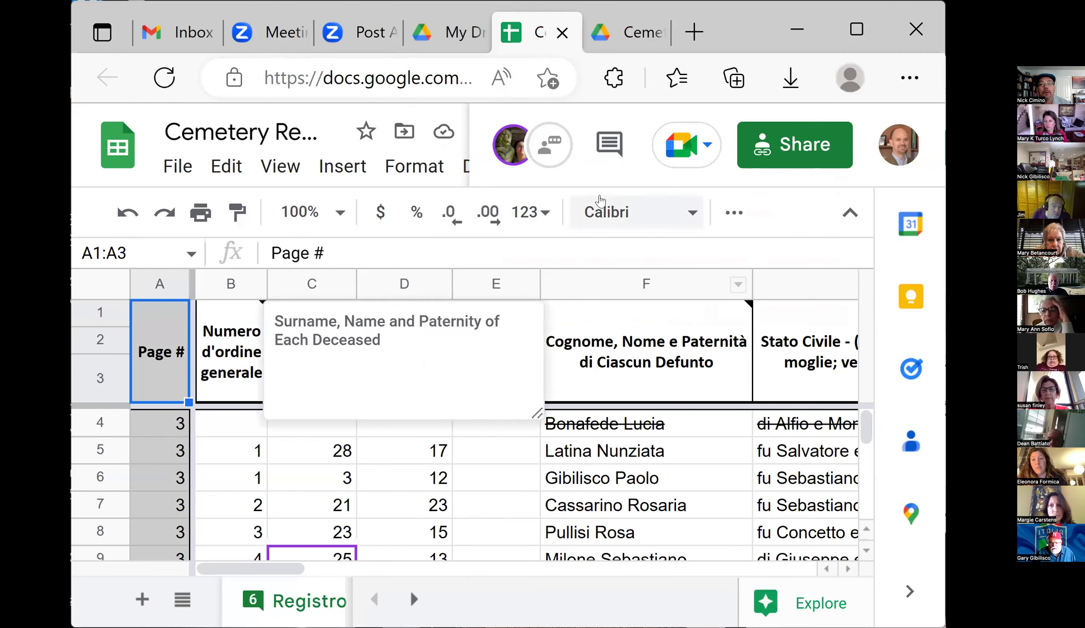
mouse_move(616, 53)
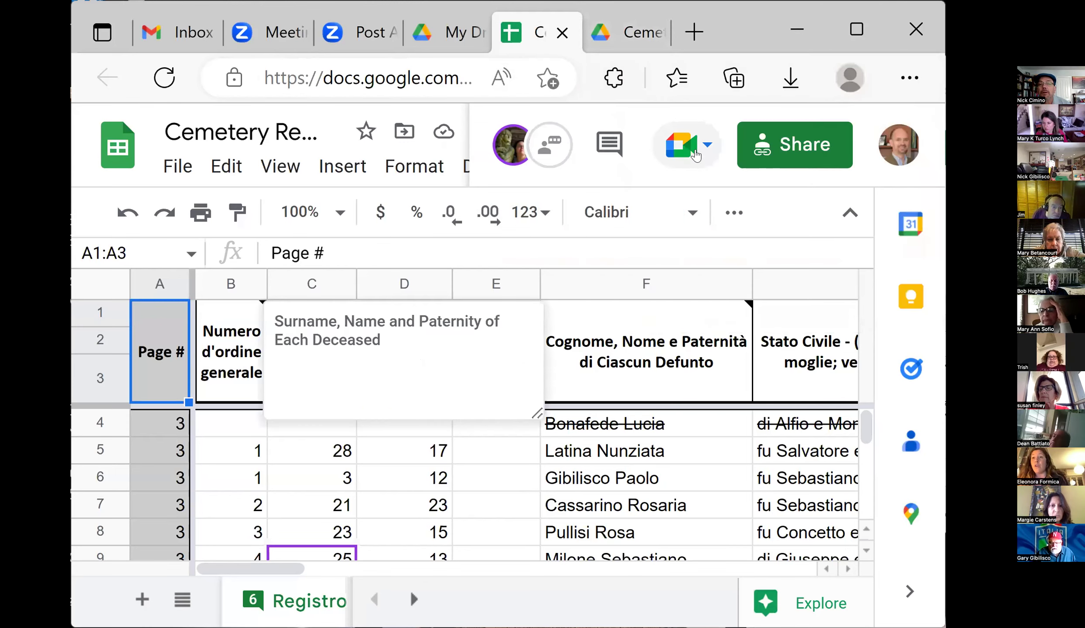
click(605, 45)
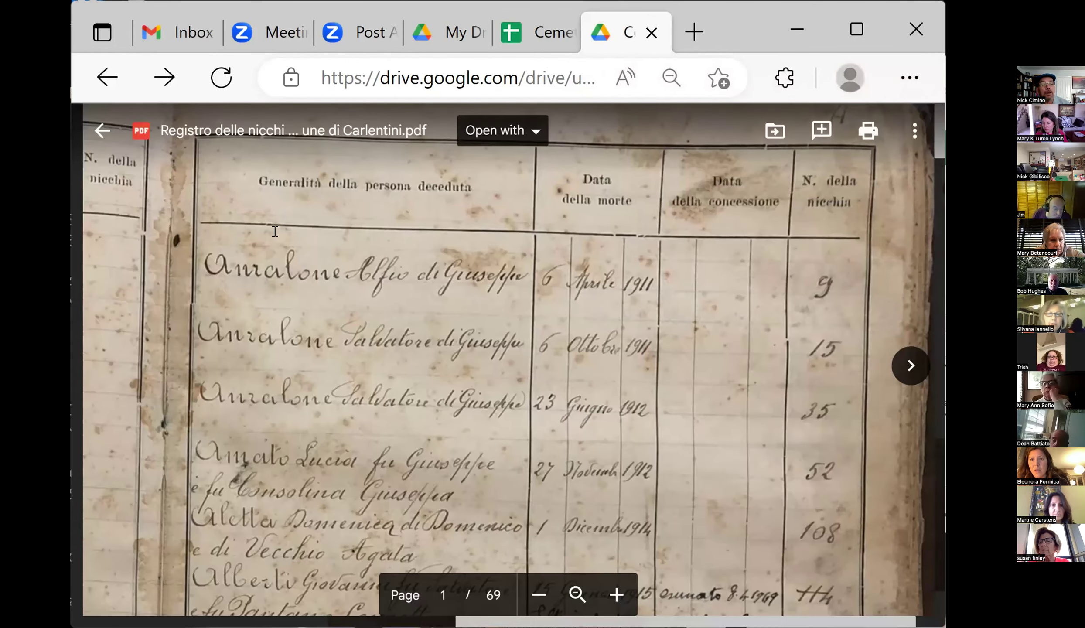
Close the alphabetical niche register and open the Registro di adulti 1902-1922 PDF from the same folder
click(102, 130)
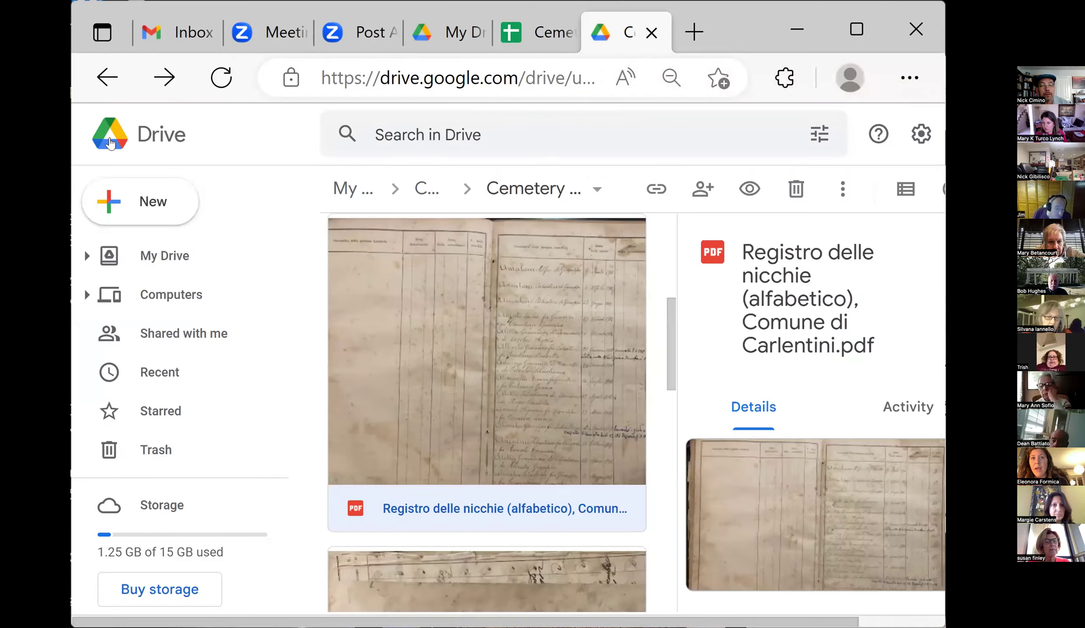
scroll(410, 405, down, 5)
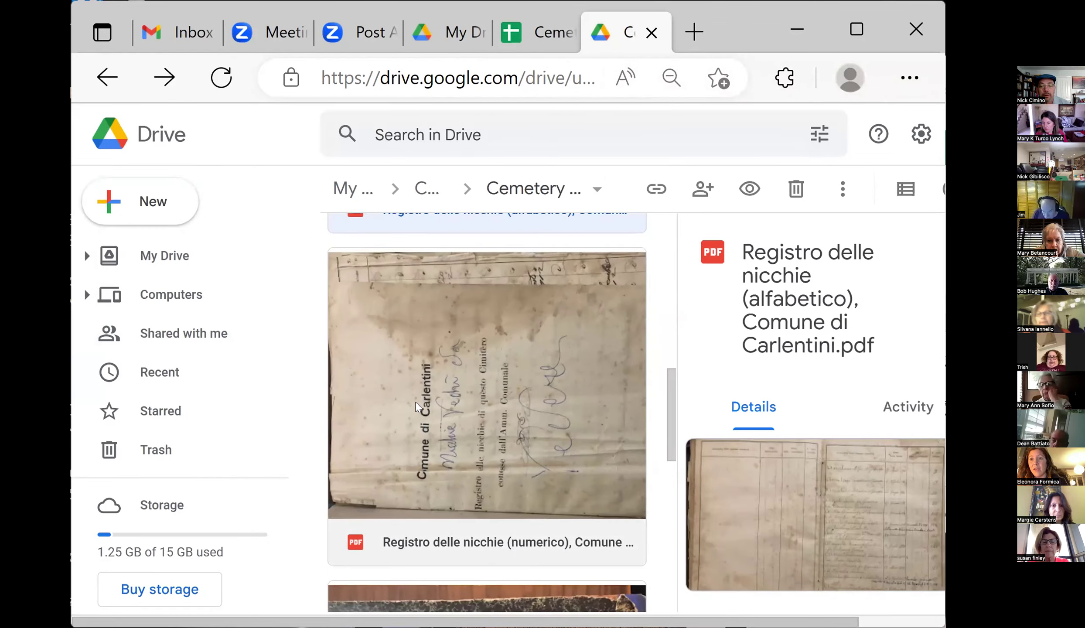
scroll(416, 407, down, 8)
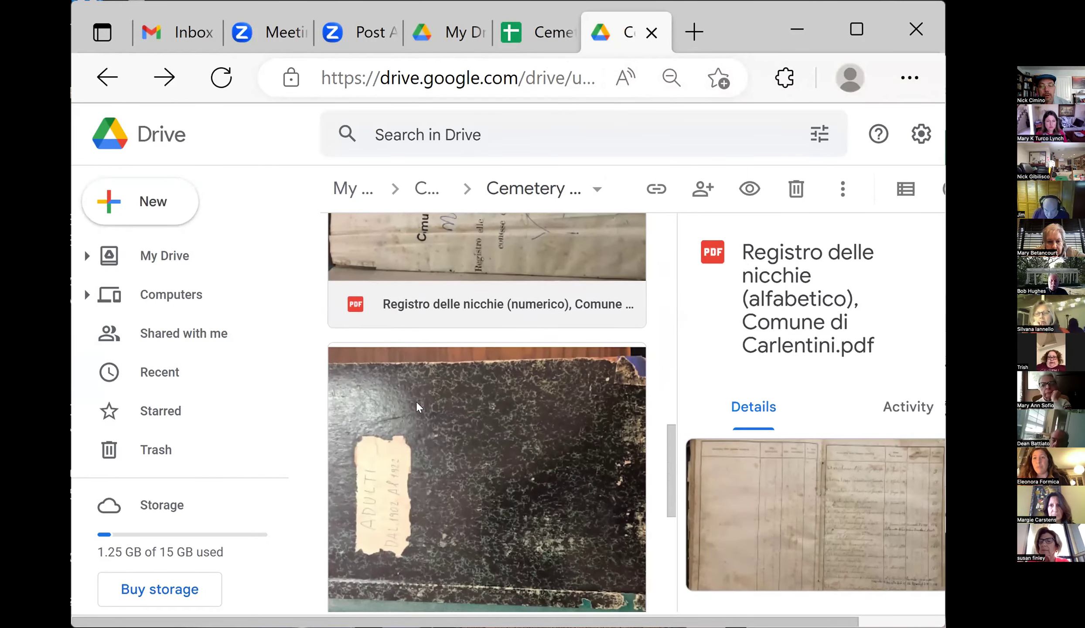
double_click(448, 386)
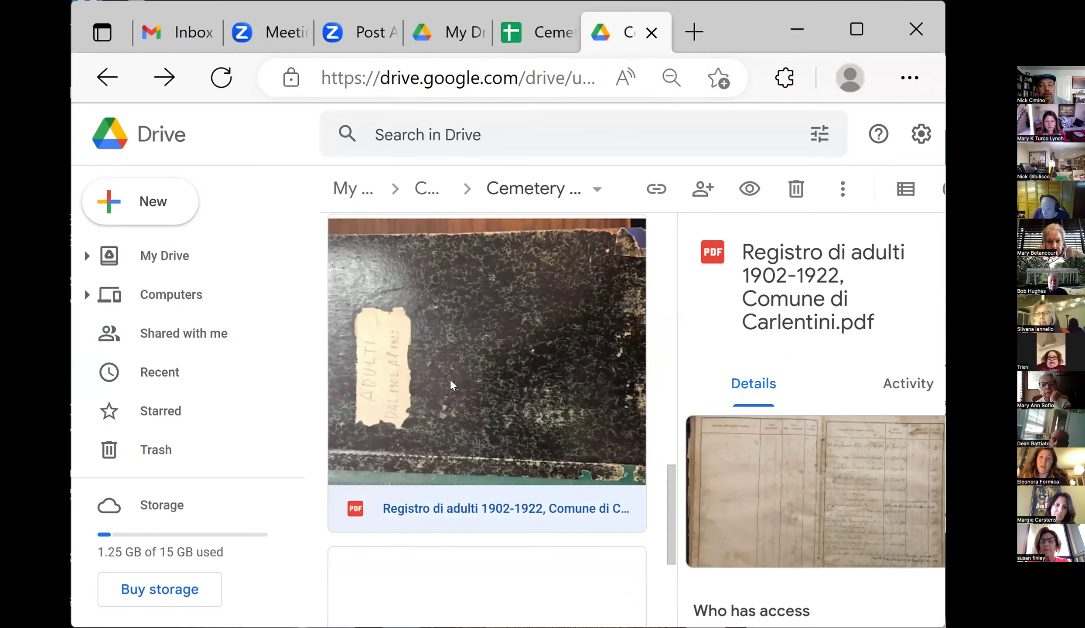
scroll(446, 373, down, 8)
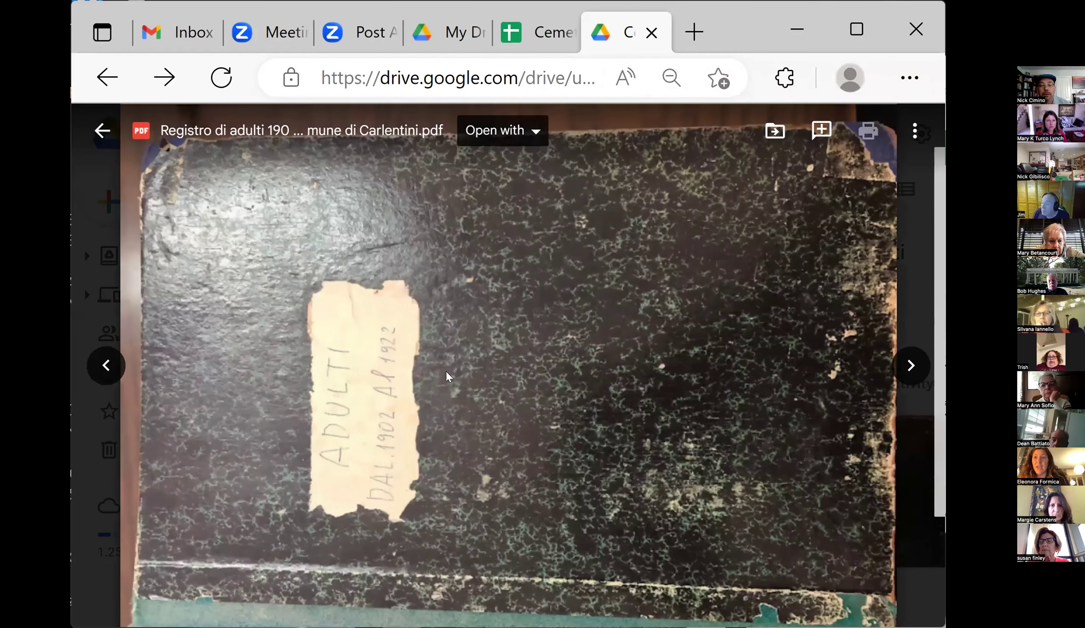
Go to page 3 of the Registro di adulti 1902-1922 PDF and enlarge the handwritten register spread
scroll(447, 371, down, 5)
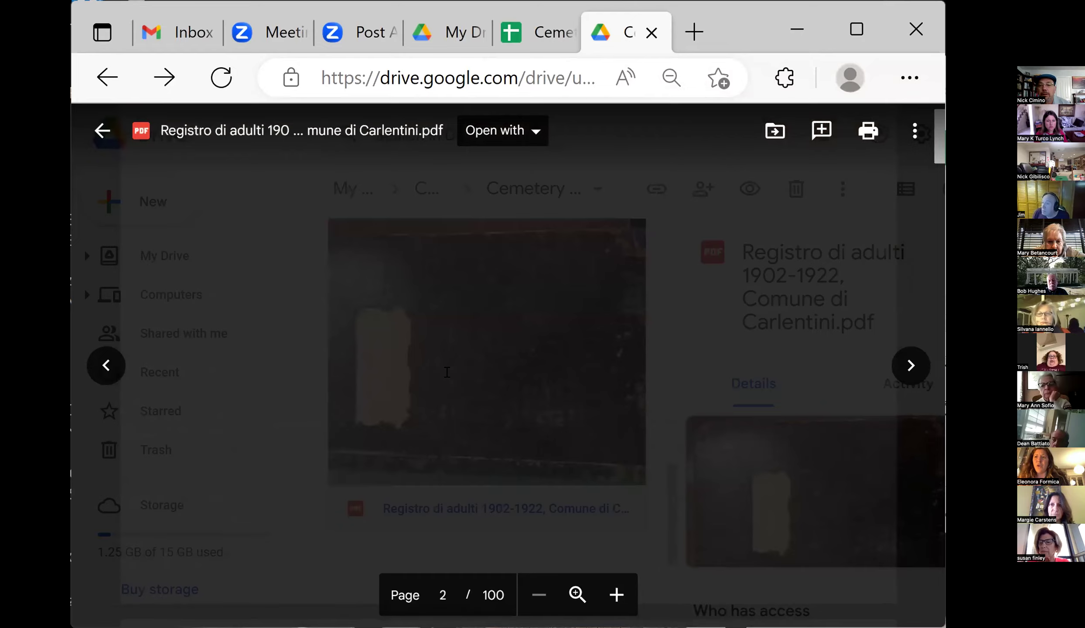
scroll(447, 372, down, 5)
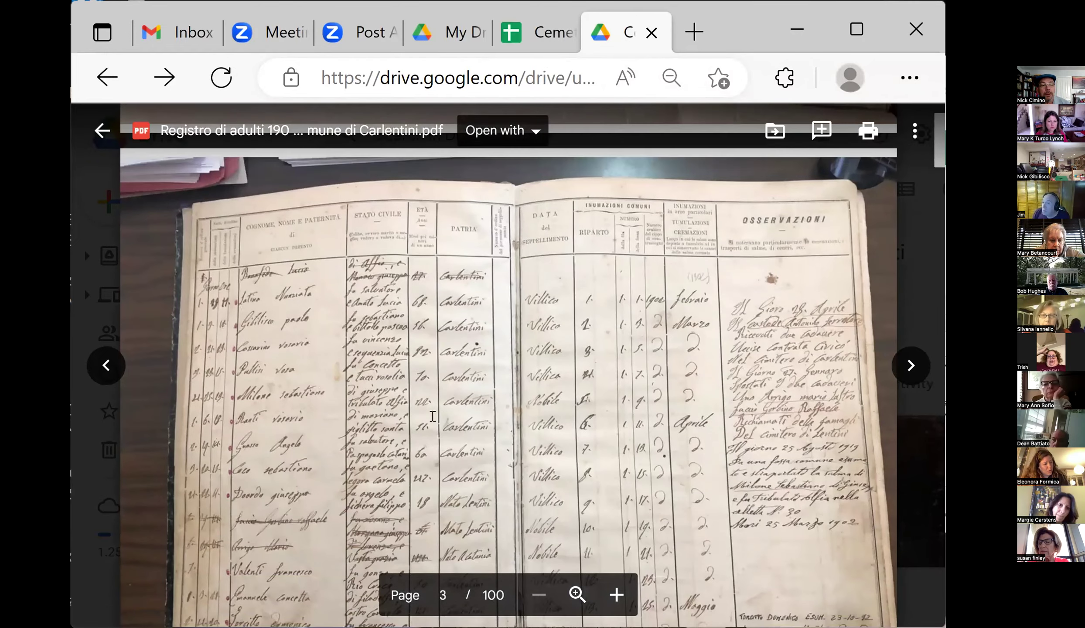
click(618, 597)
click(616, 595)
click(616, 595)
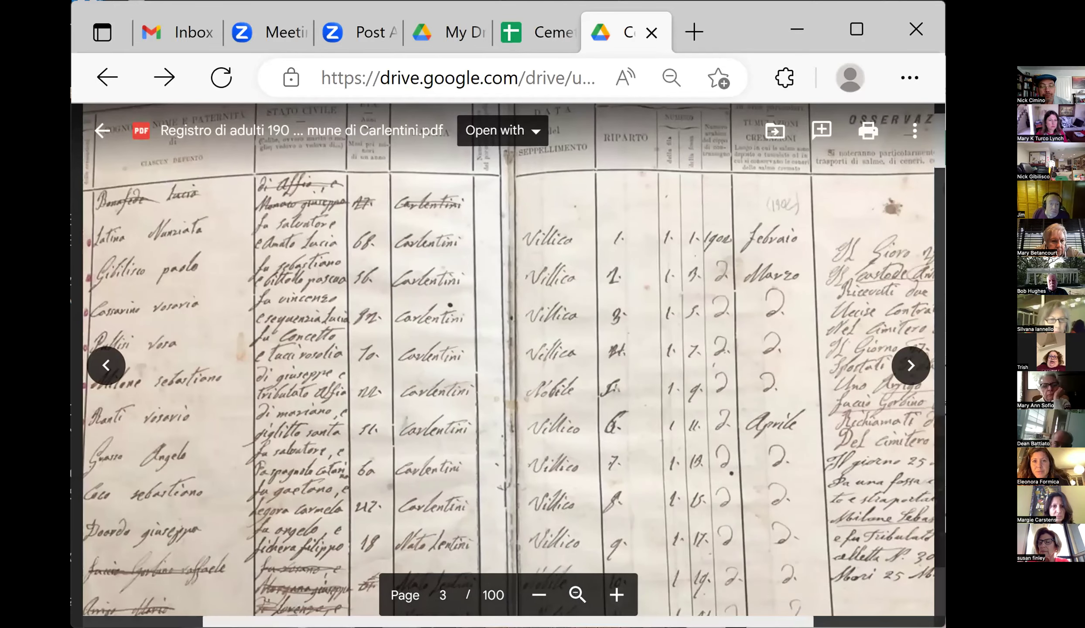
Enlarge the left-hand register page further and examine its first entries and printed column headings
scroll(652, 495, left, 5)
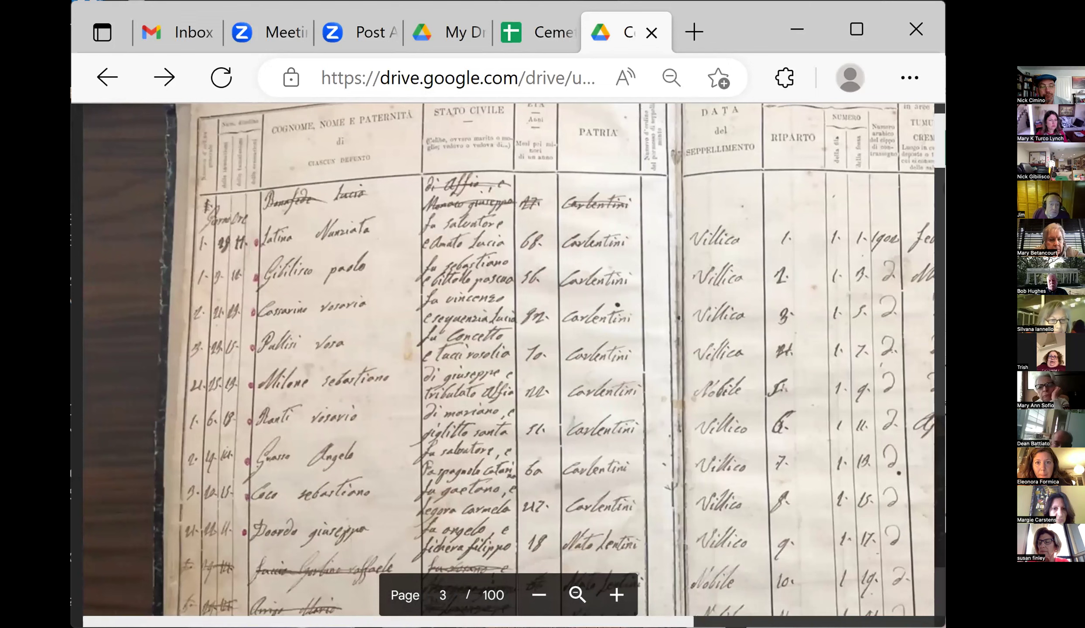
click(616, 596)
click(616, 595)
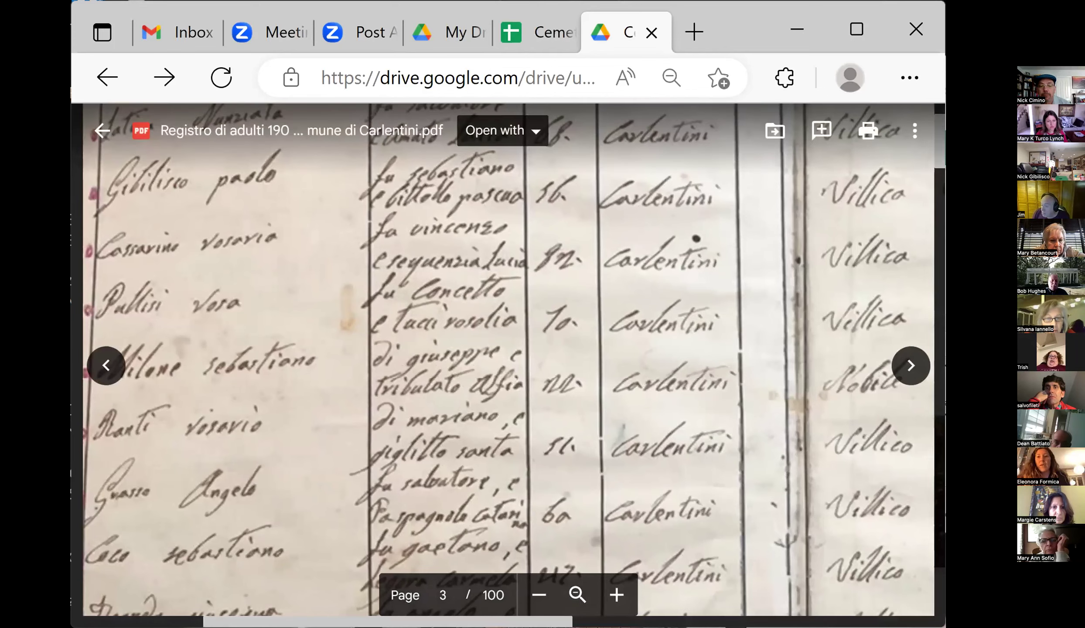
scroll(867, 406, left, 5)
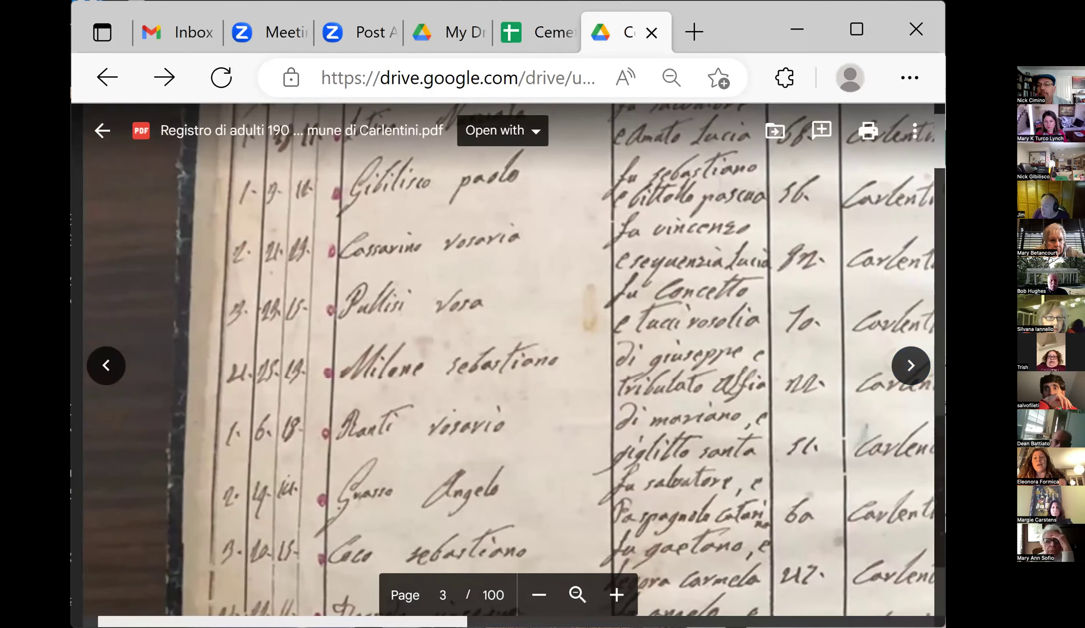
scroll(913, 256, up, 3)
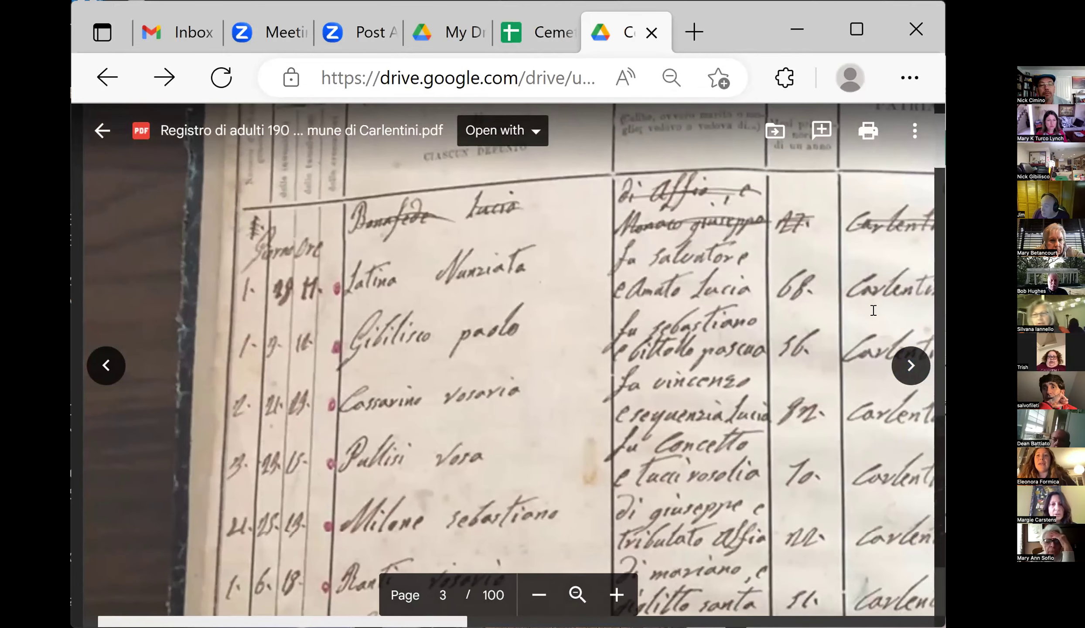
scroll(869, 311, up, 2)
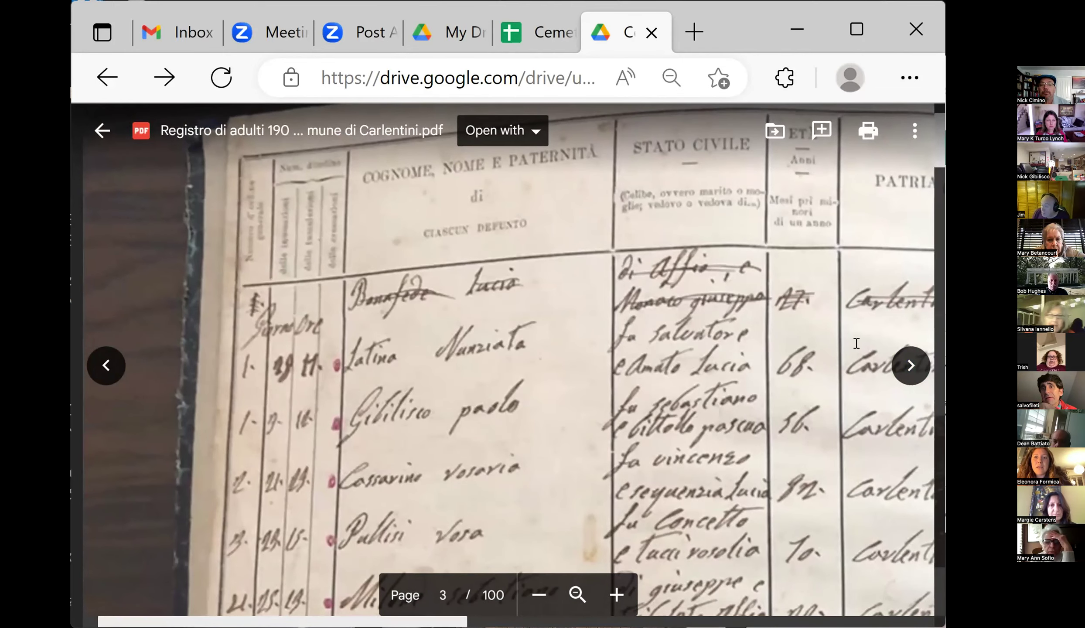
scroll(856, 343, up, 2)
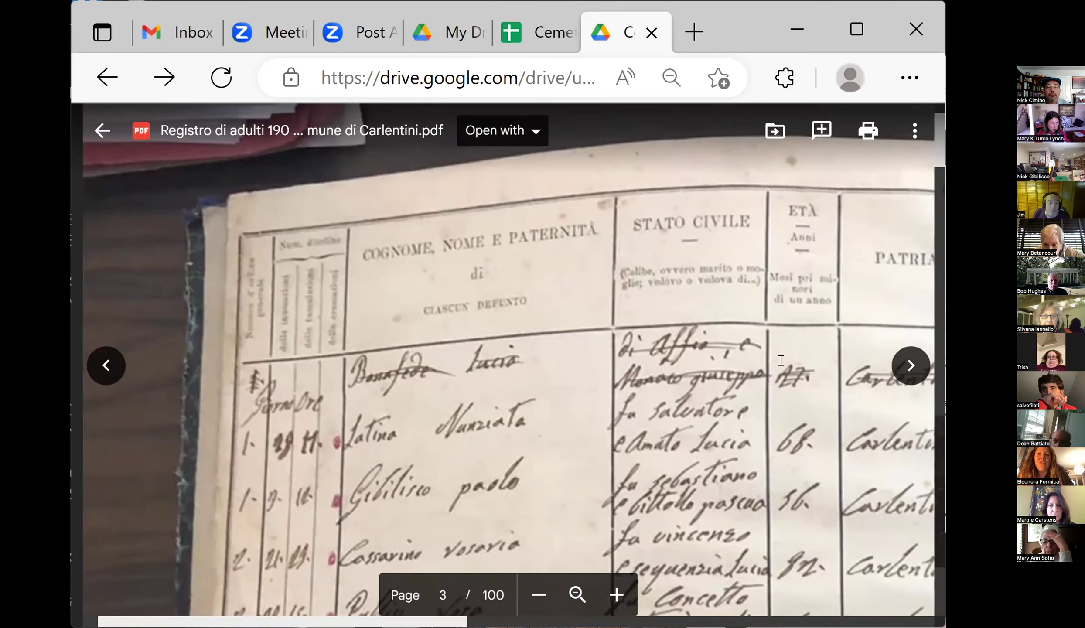
Compare the Cemetery Registers spreadsheet's order-number headings and their translation notes with page 3 of the adult register, ending on the PDF
mouse_move(524, 40)
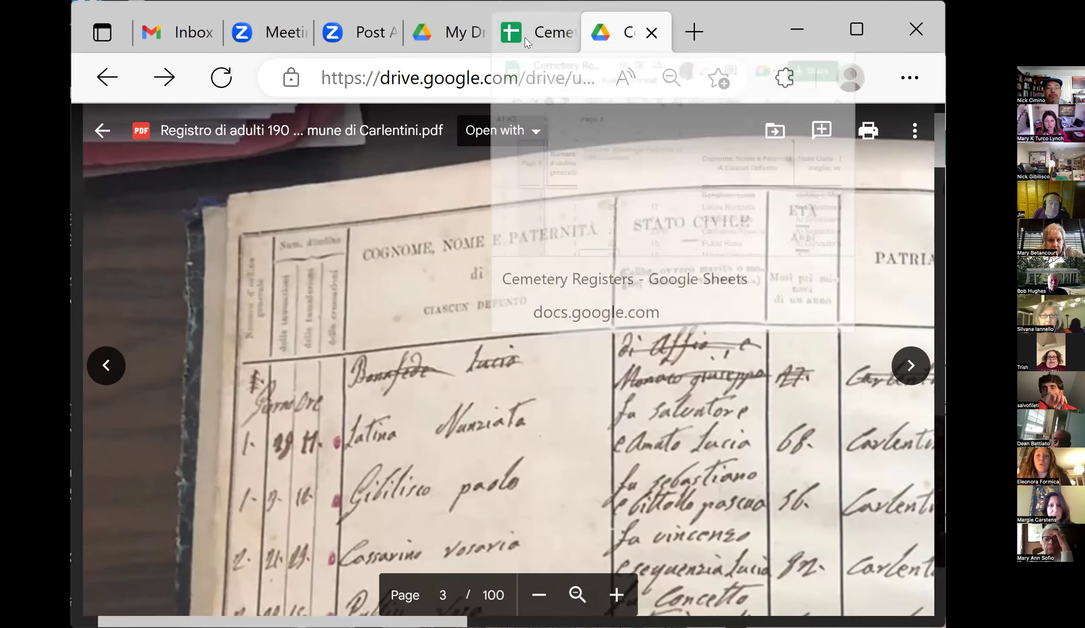
click(527, 42)
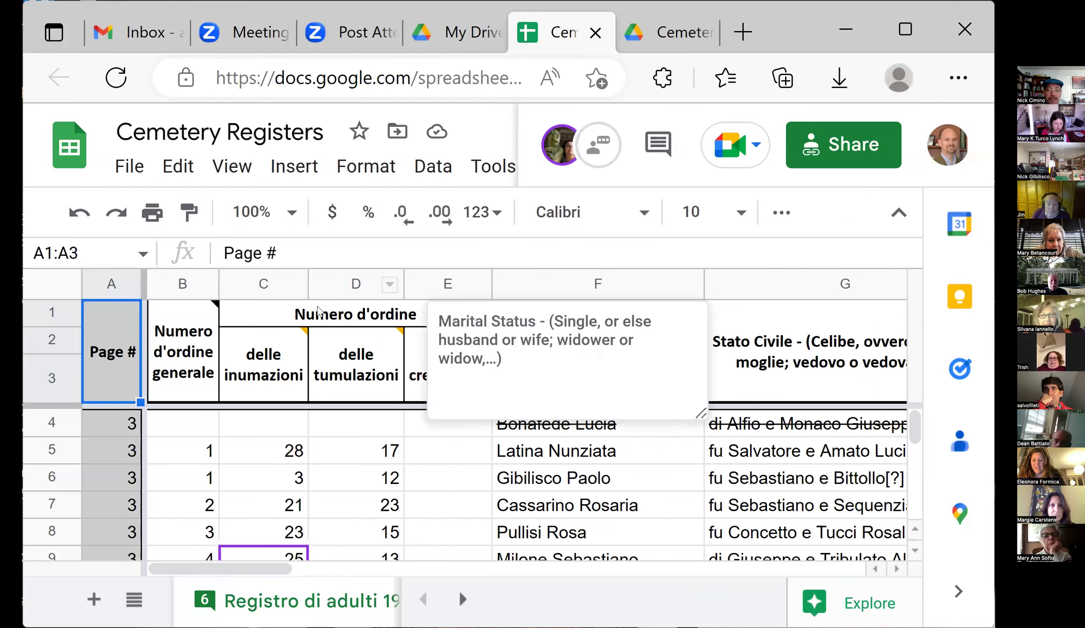
mouse_move(316, 311)
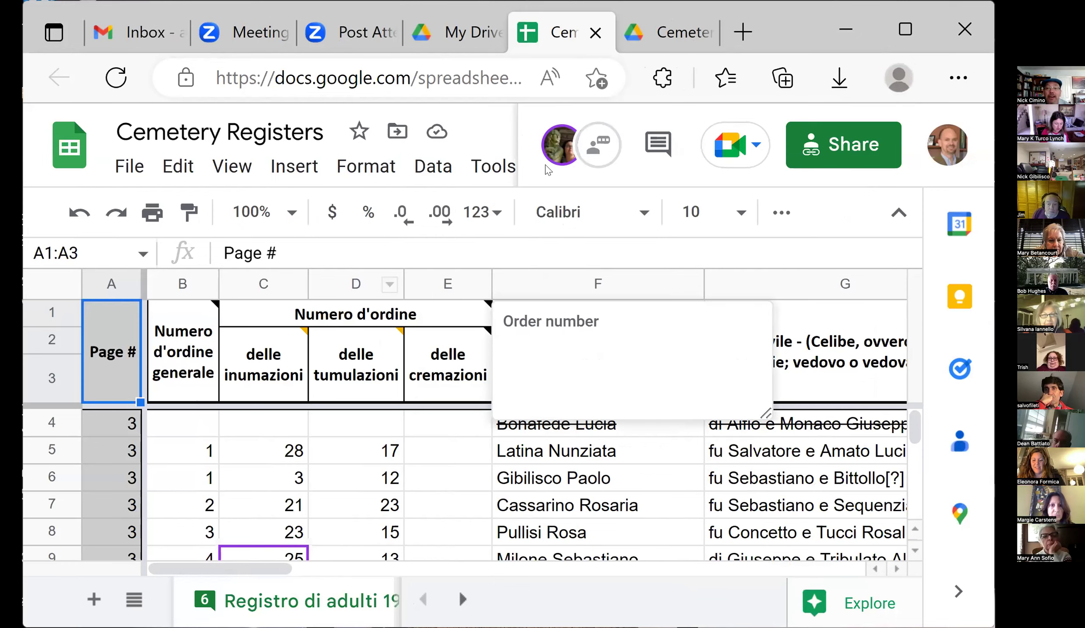
click(648, 39)
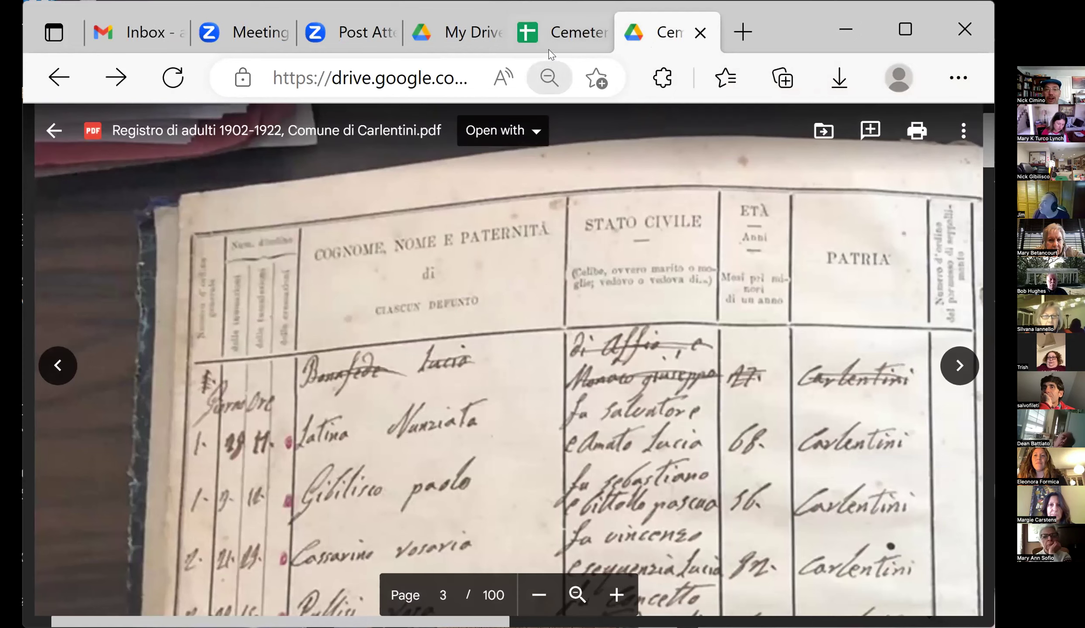
click(547, 40)
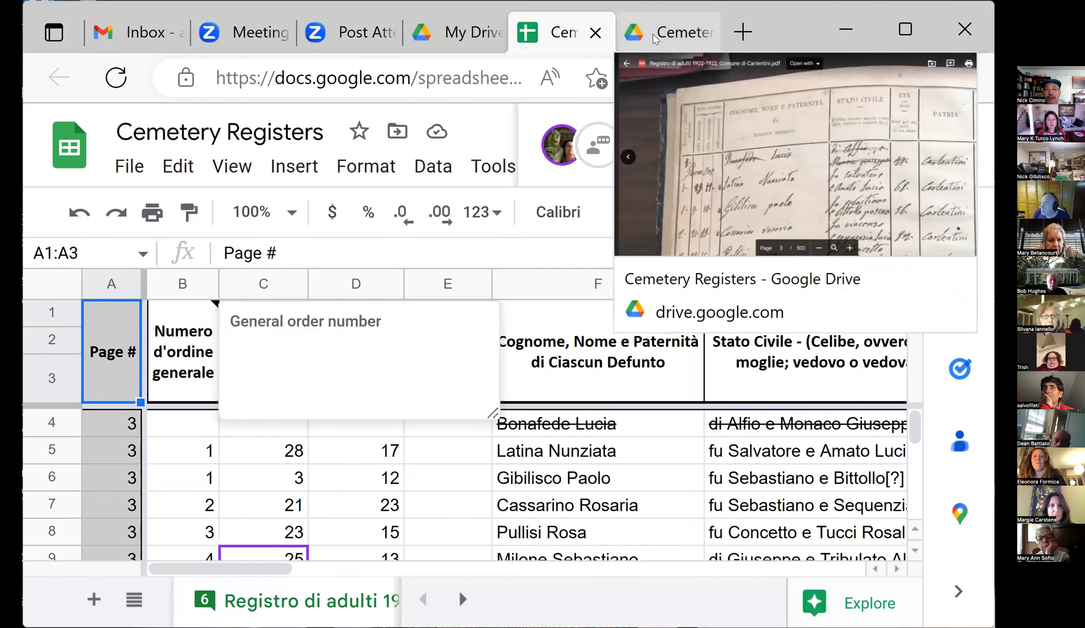
click(652, 34)
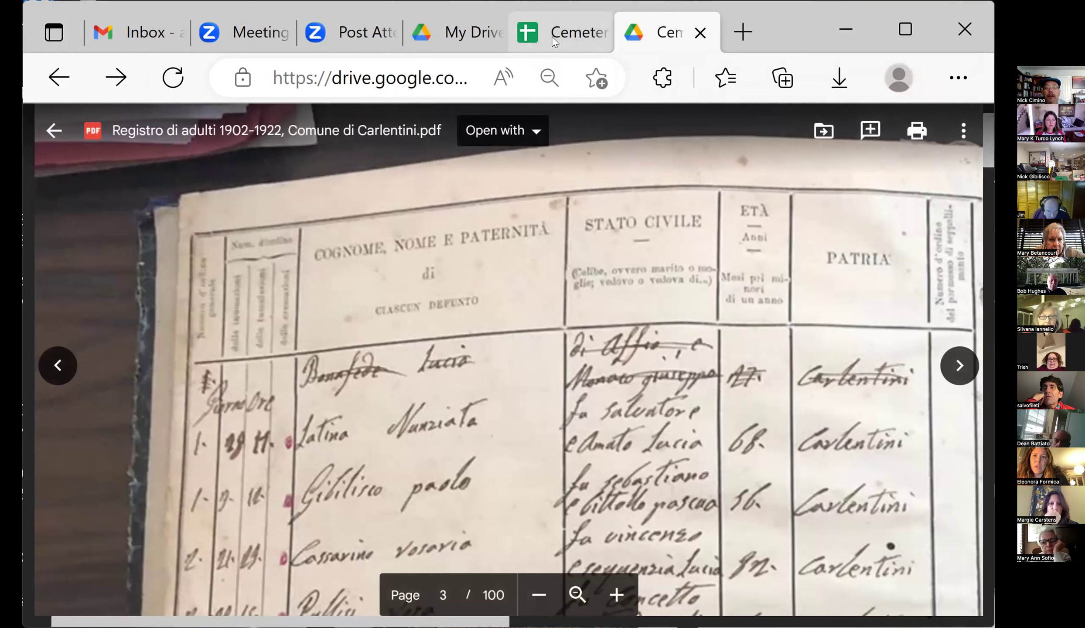
In the Cemetery Registers spreadsheet, read the header notes and comments for the deceased's name, Stato Civile, delle tumulazioni and delle inumazioni columns
mouse_move(554, 42)
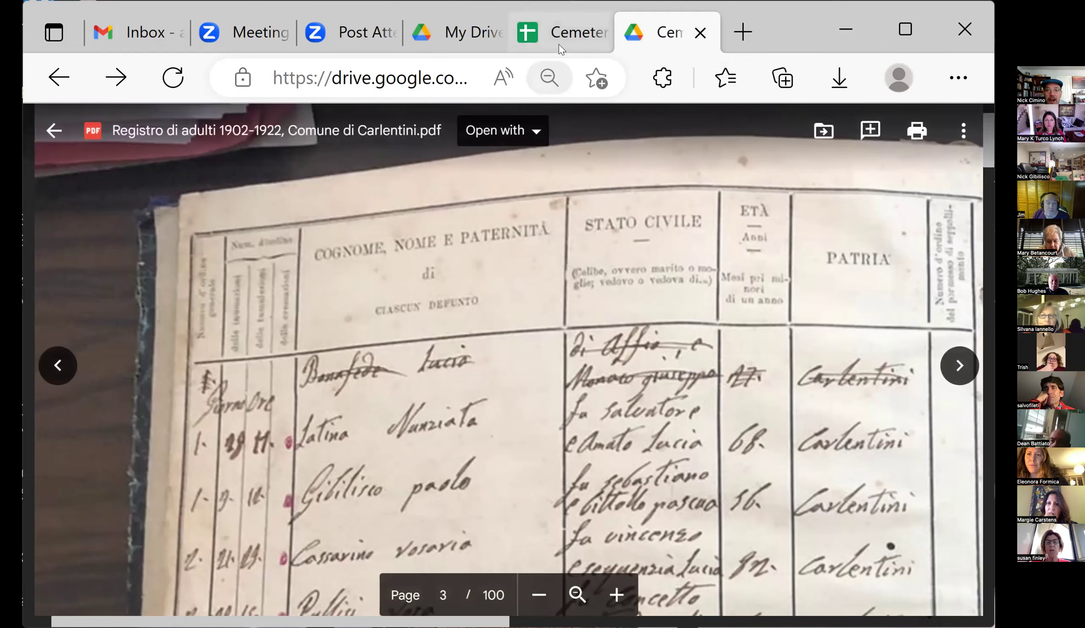
click(559, 40)
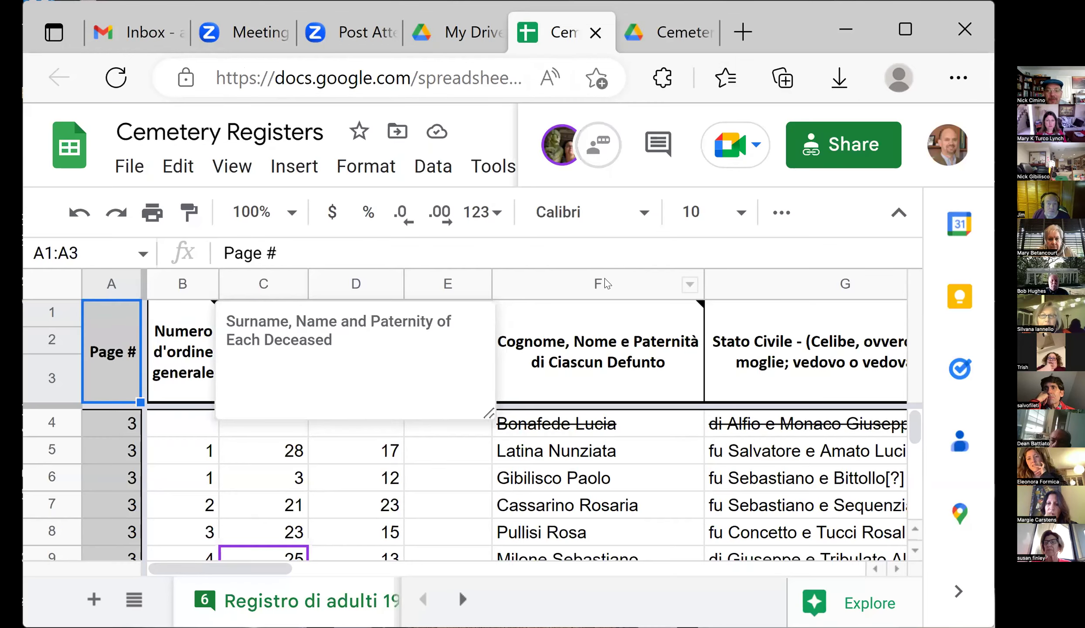
click(542, 320)
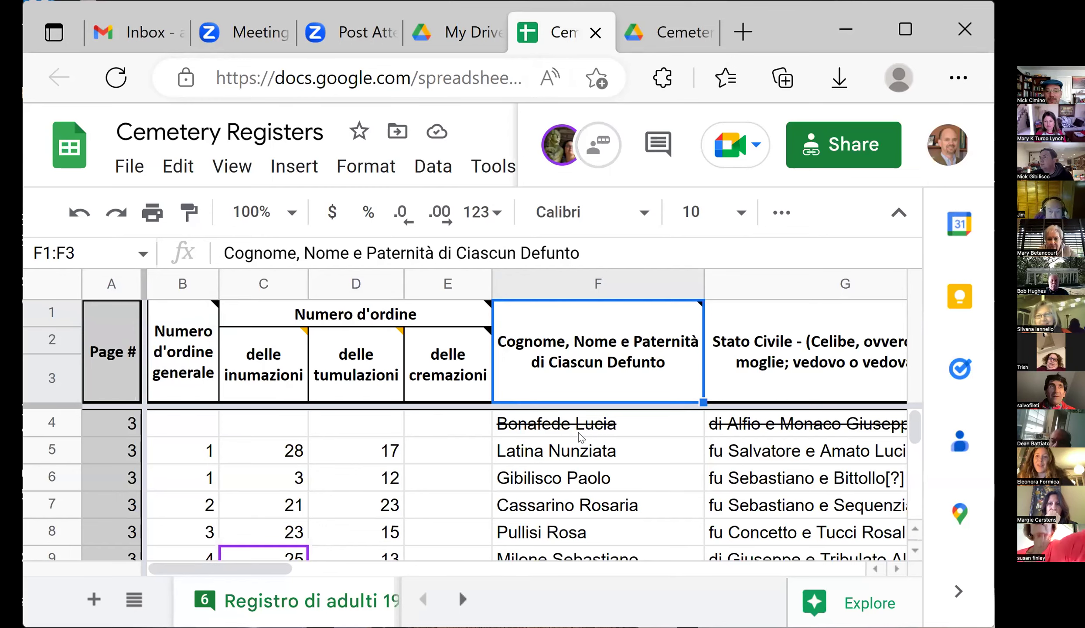
mouse_move(786, 328)
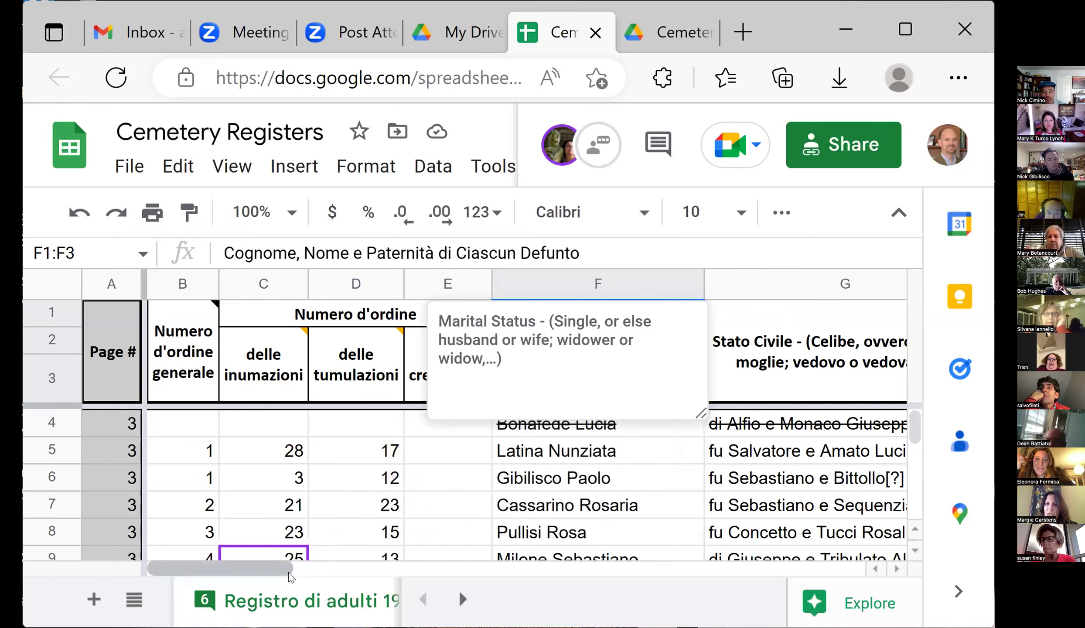
drag(276, 570, 298, 579)
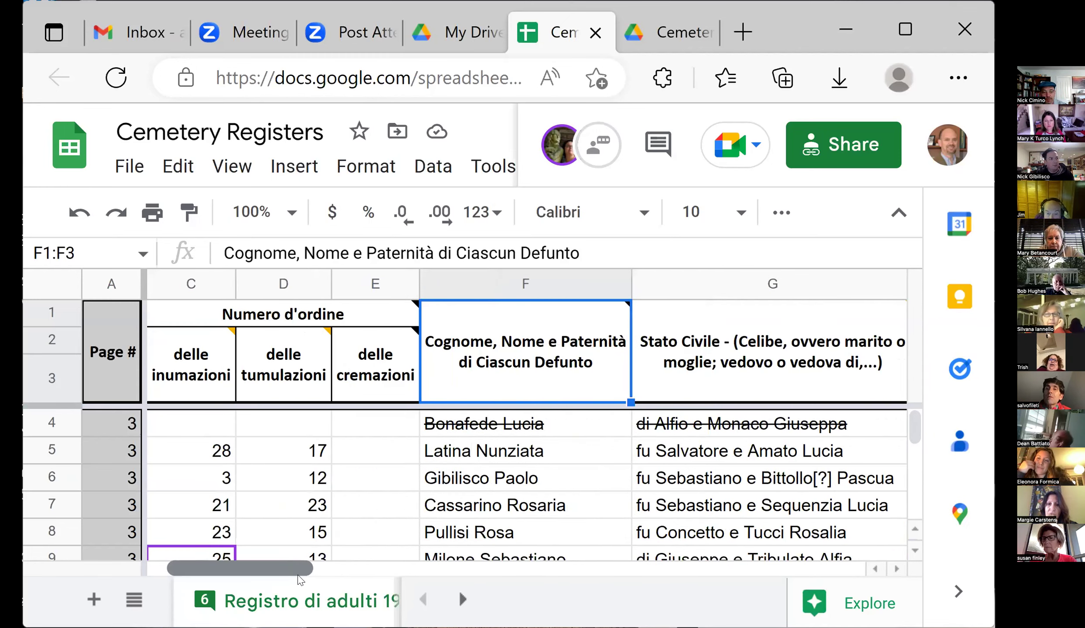
mouse_move(302, 380)
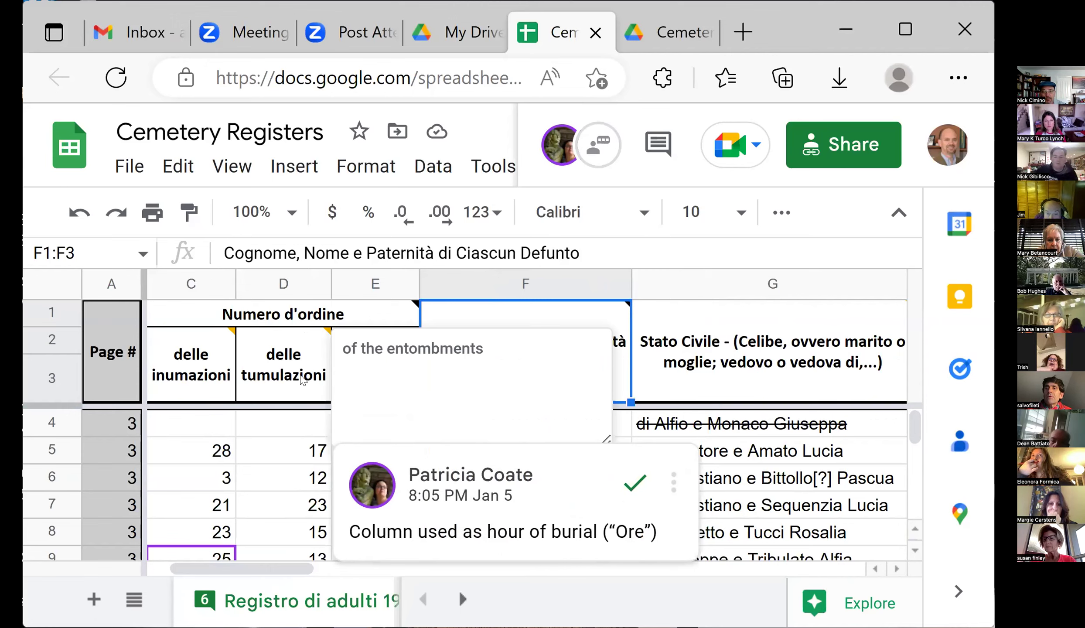
mouse_move(200, 380)
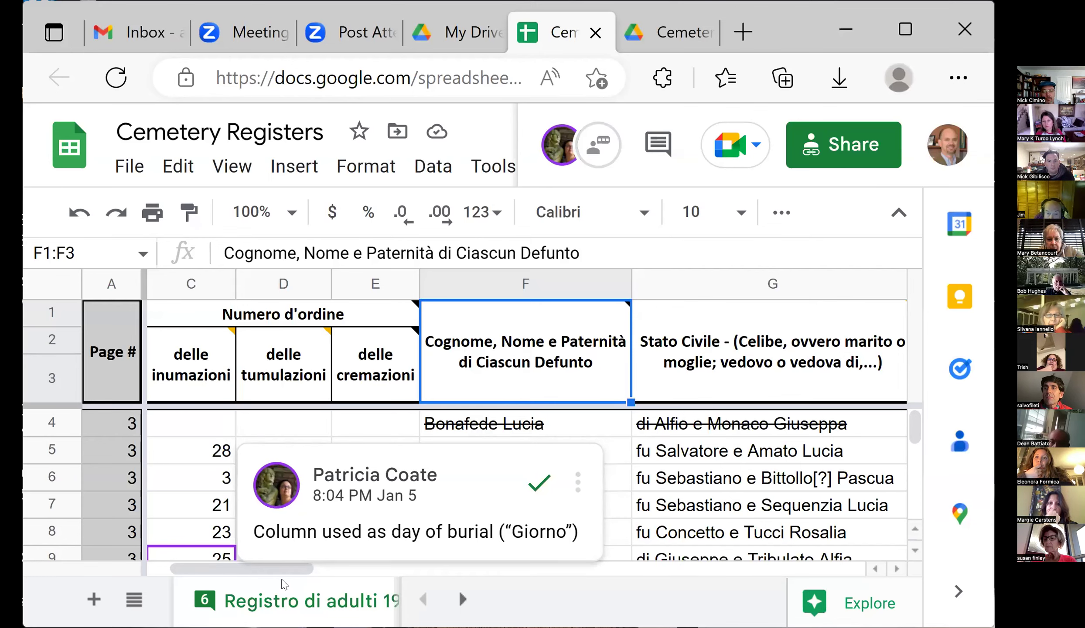
drag(279, 568, 258, 572)
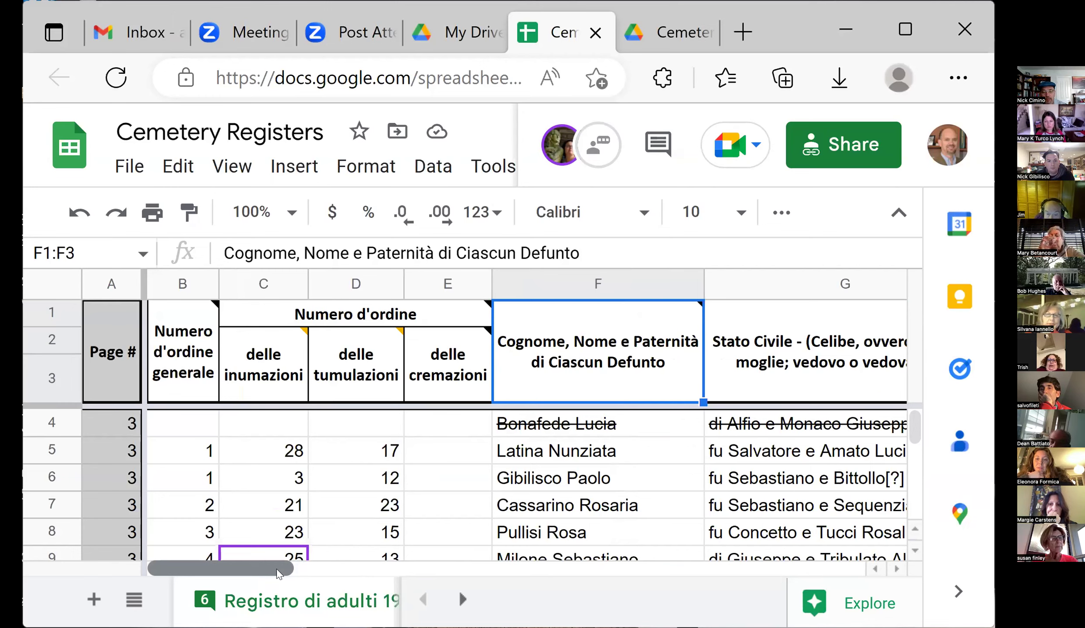
Look through the transcribed adult register entries down to the blank page 7 rows, and return to the first entry
scroll(440, 470, down, 5)
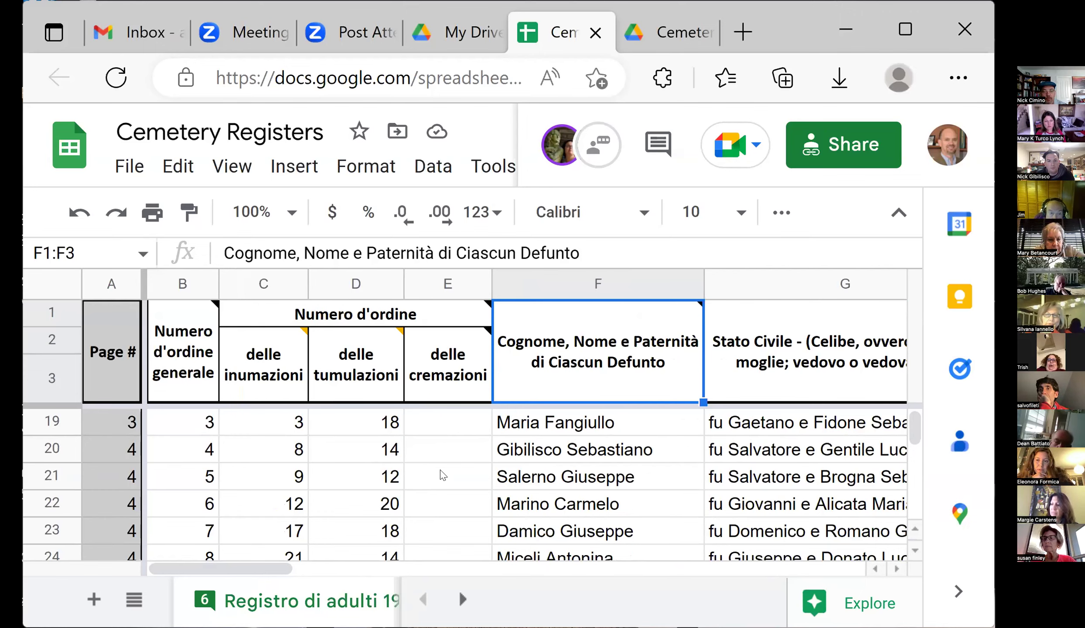
scroll(439, 469, down, 10)
scroll(440, 469, down, 2)
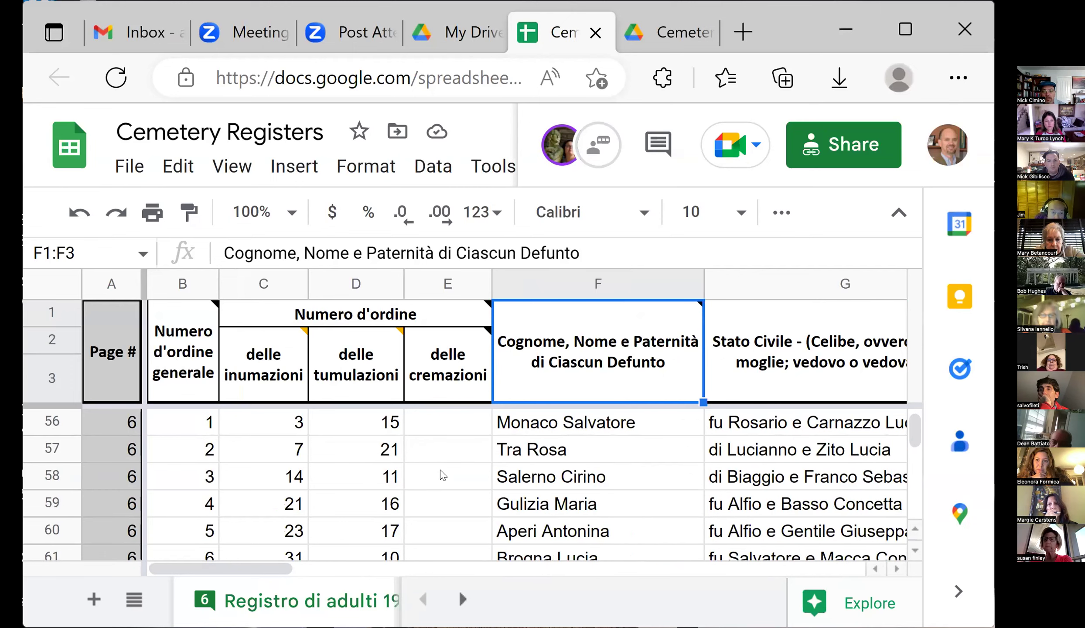
scroll(440, 470, down, 5)
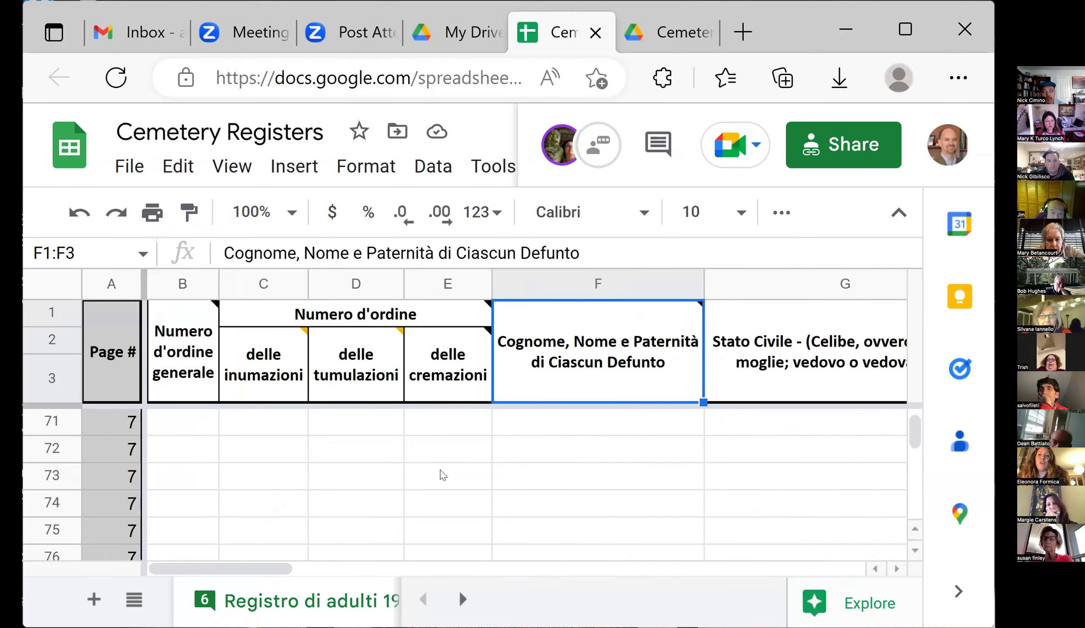
scroll(440, 470, up, 2)
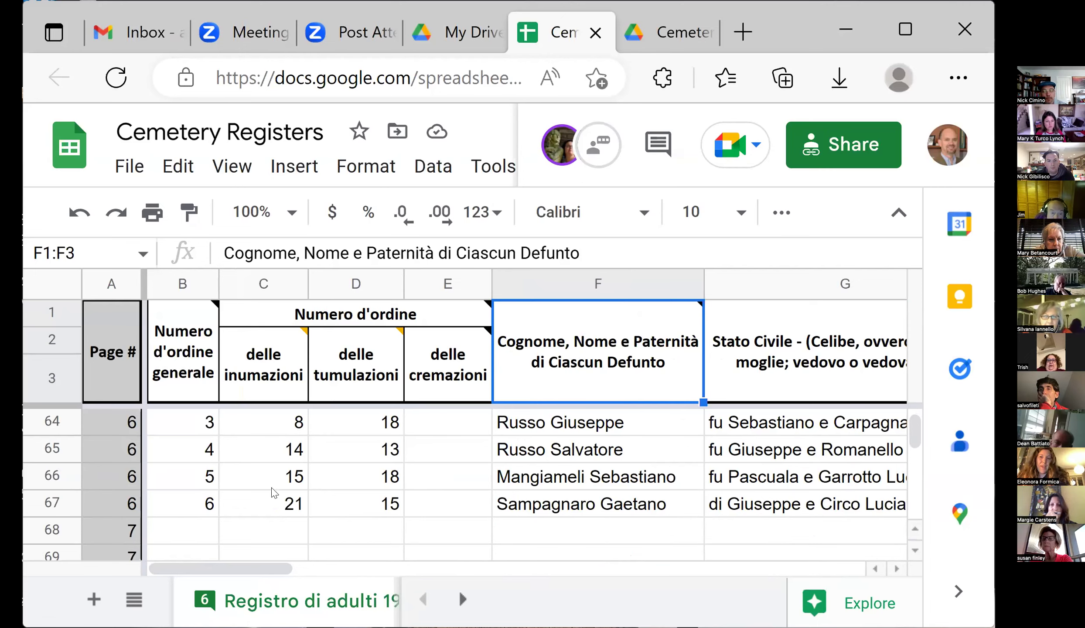
scroll(215, 472, up, 7)
scroll(215, 477, up, 10)
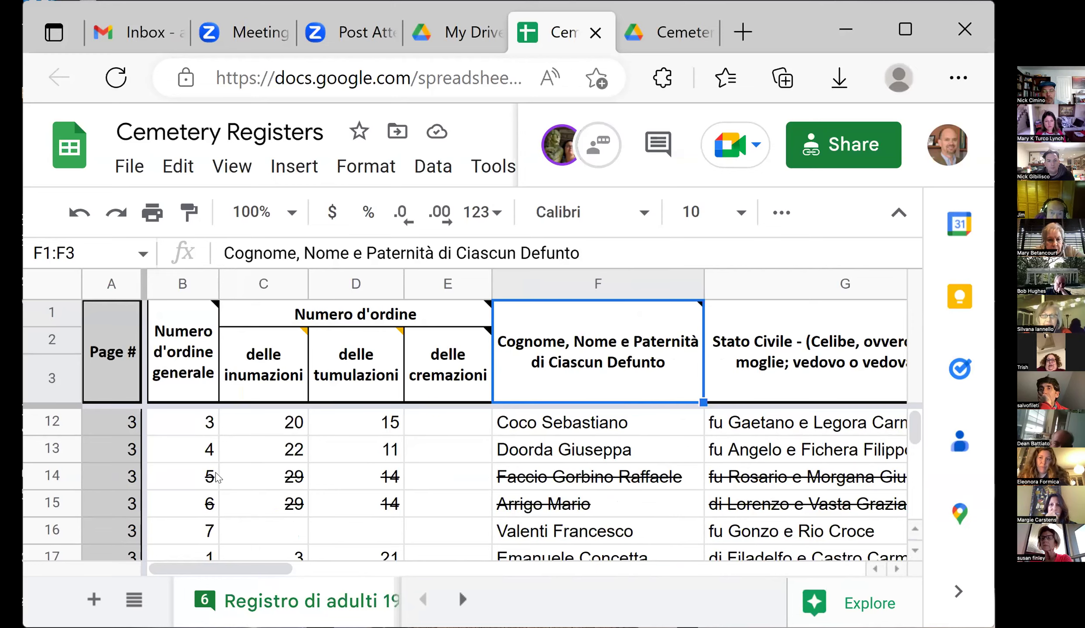
scroll(216, 477, up, 3)
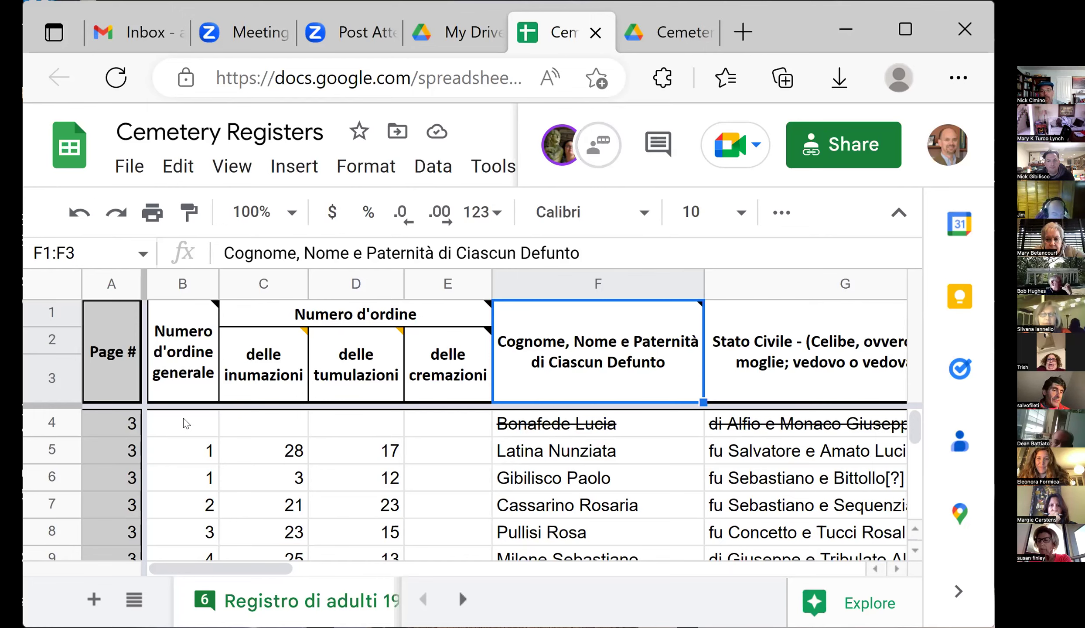
Show the Stato Civile, Età and Patria columns, compare them with the page 3 entries in the adult register PDF, and return to the spreadsheet
drag(295, 567, 328, 574)
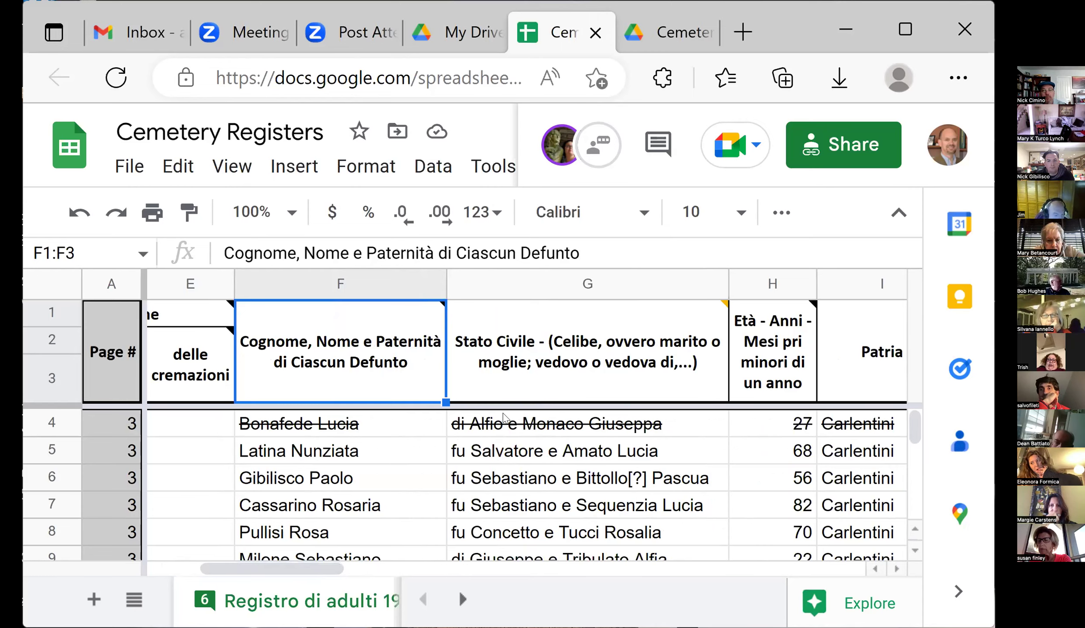
click(677, 39)
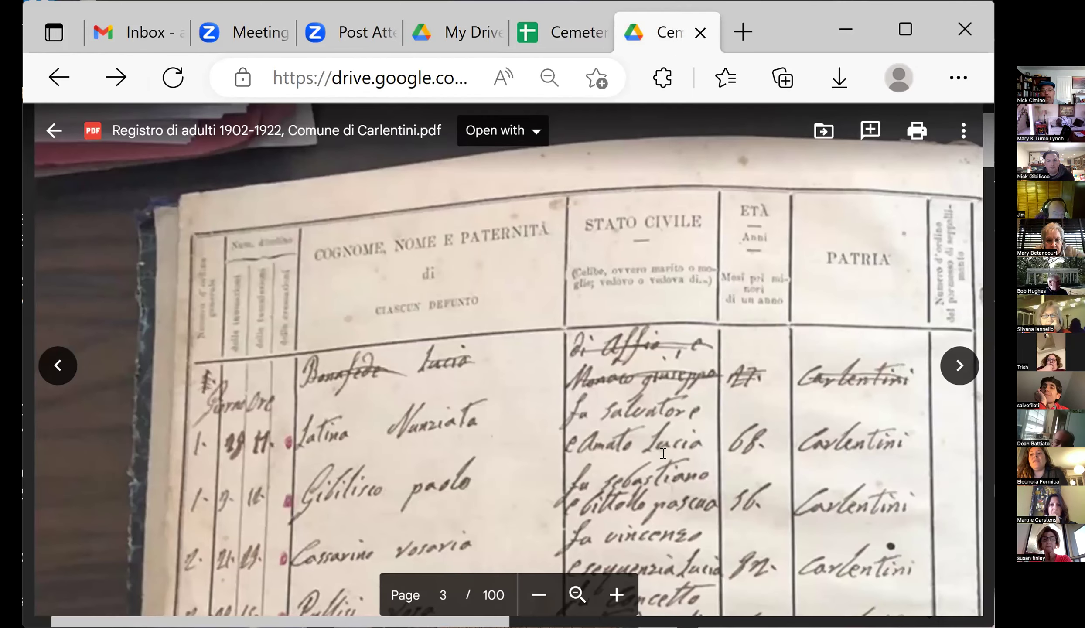
scroll(662, 453, down, 5)
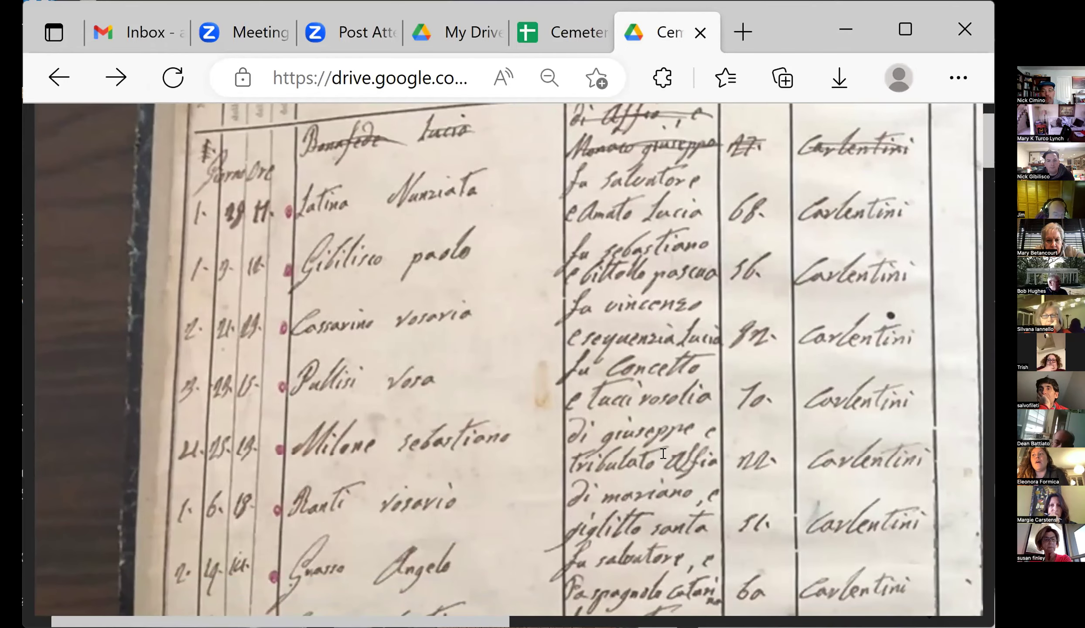
scroll(663, 454, down, 2)
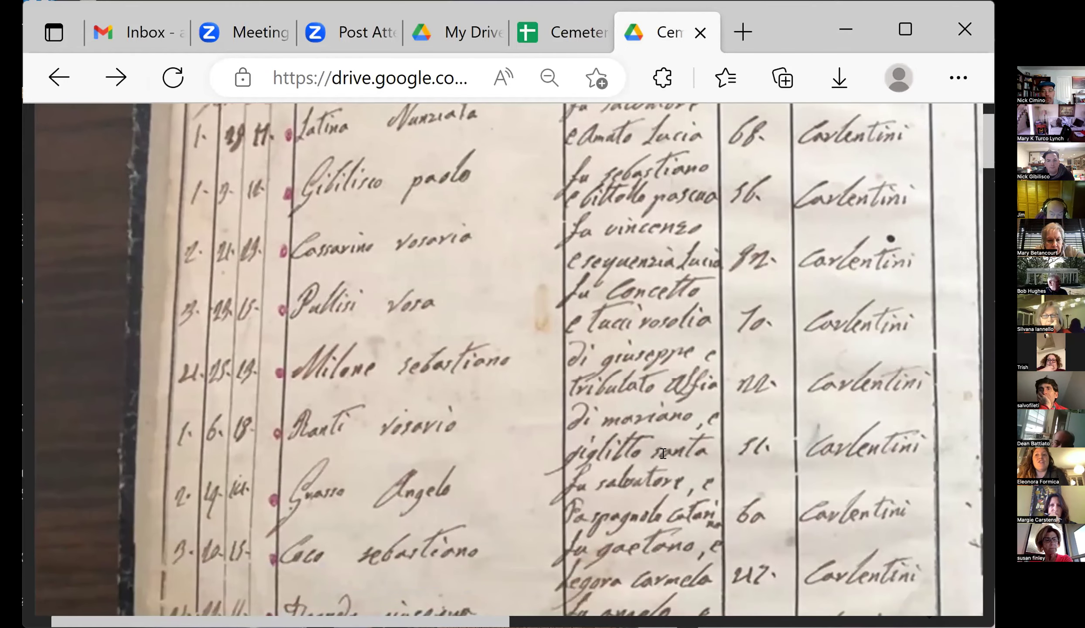
scroll(663, 450, down, 2)
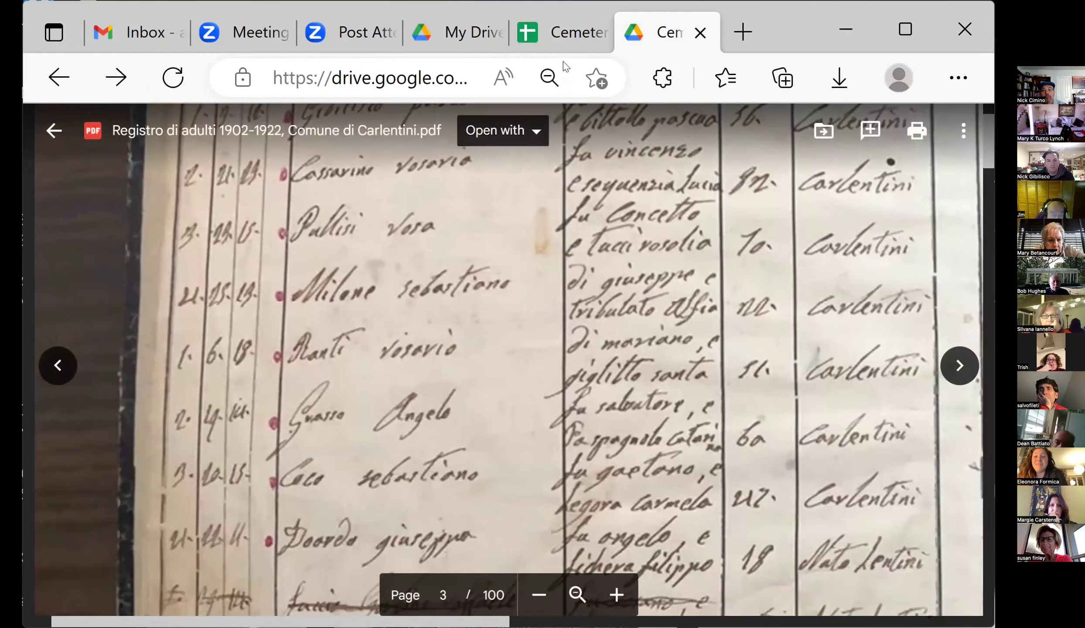
click(558, 39)
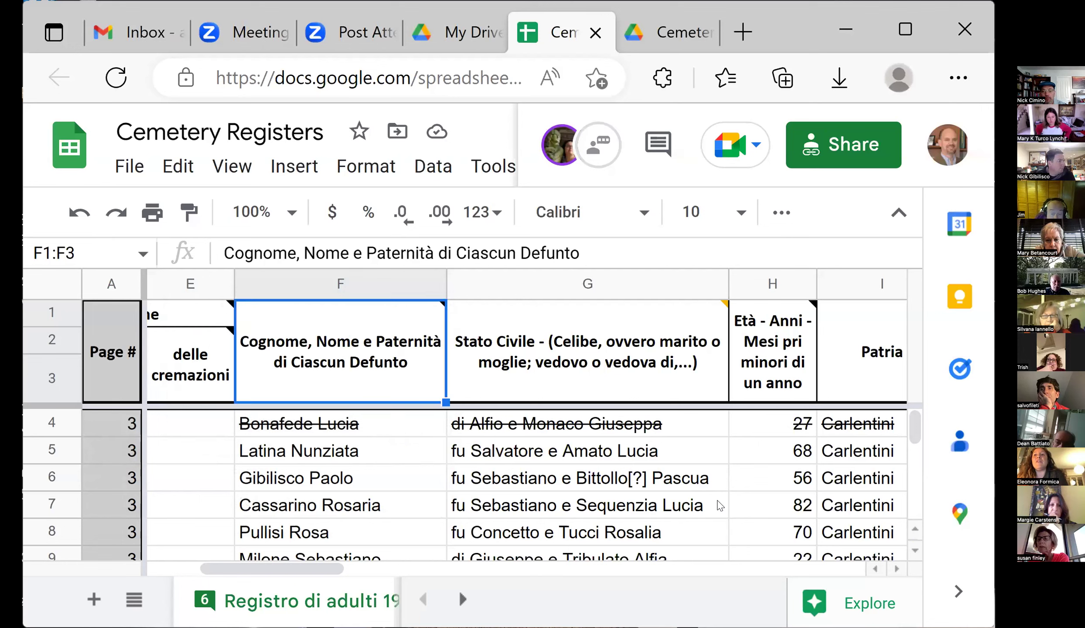
Select the Stato Civile entry in row 7, read the column's header note and comment, and check the parents' names on page 3 of the adult register PDF
click(684, 503)
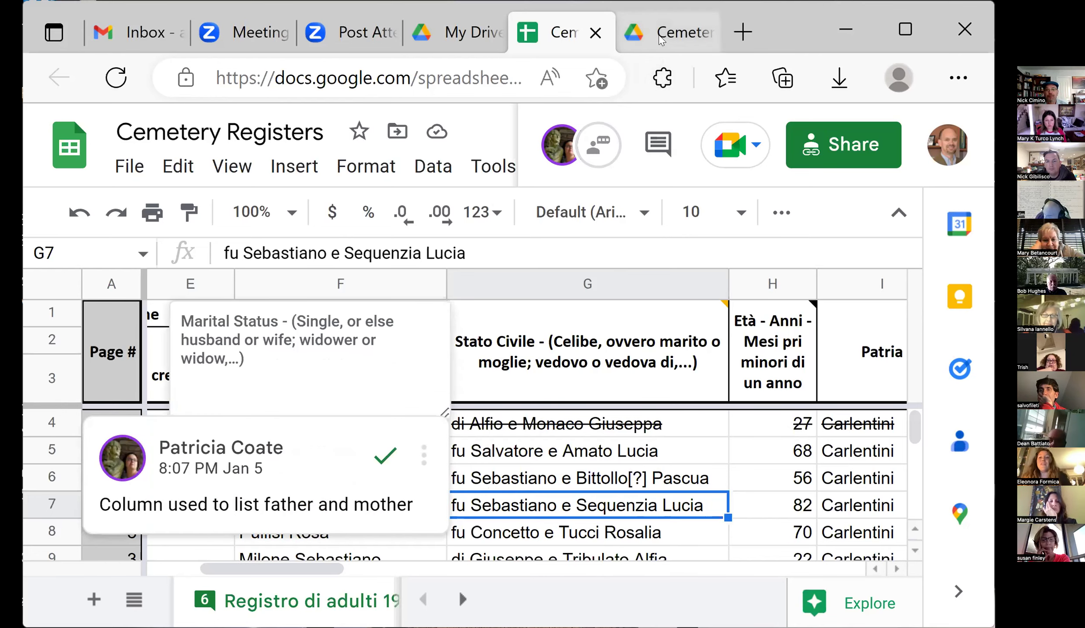
mouse_move(660, 39)
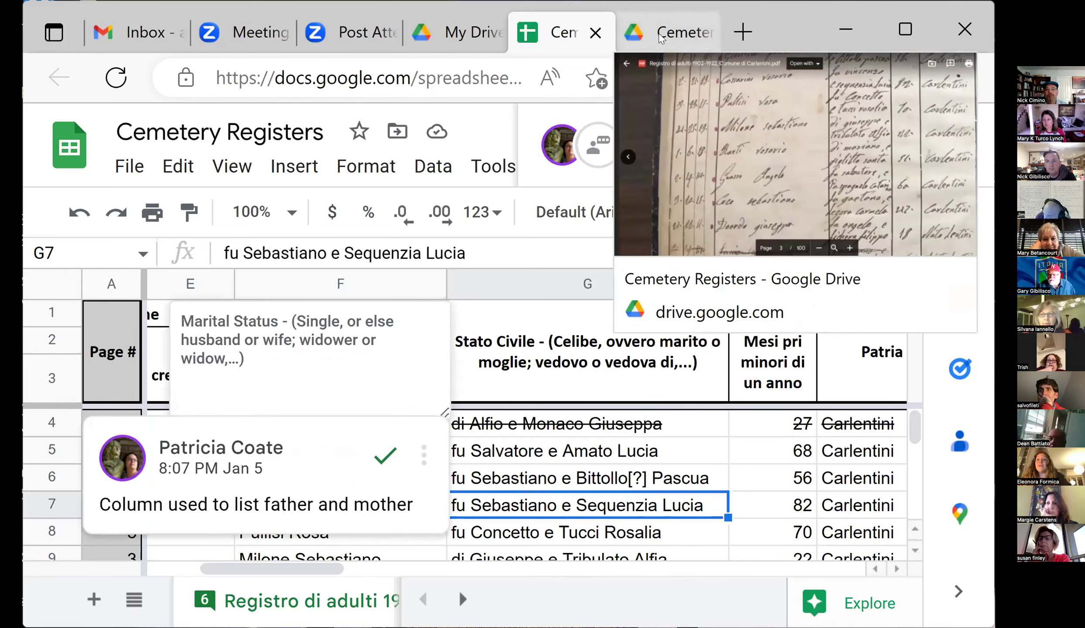
click(661, 38)
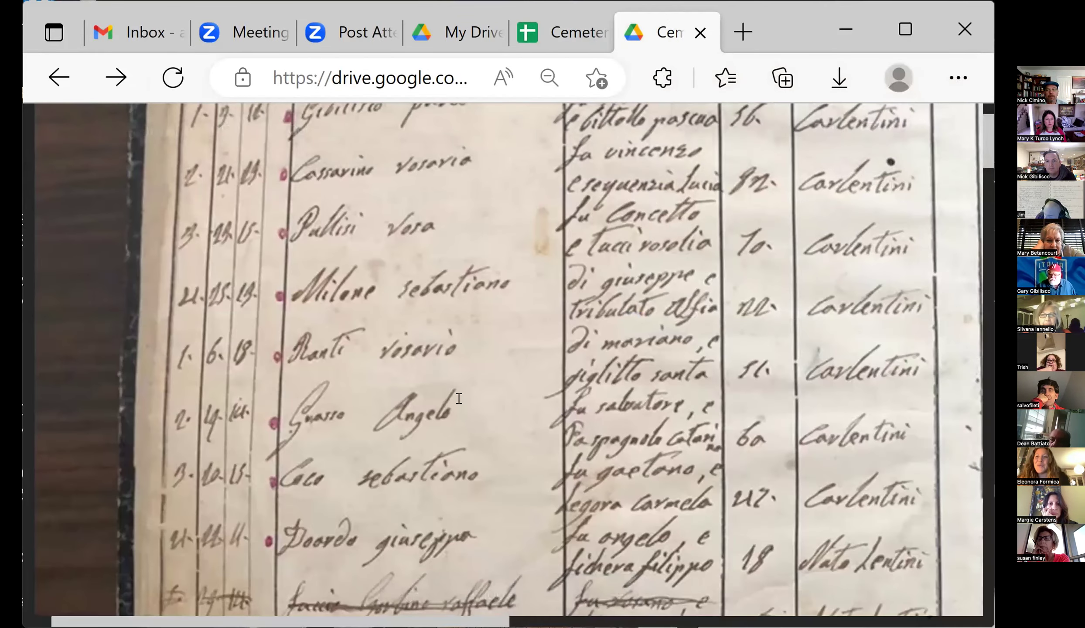
scroll(458, 398, up, 2)
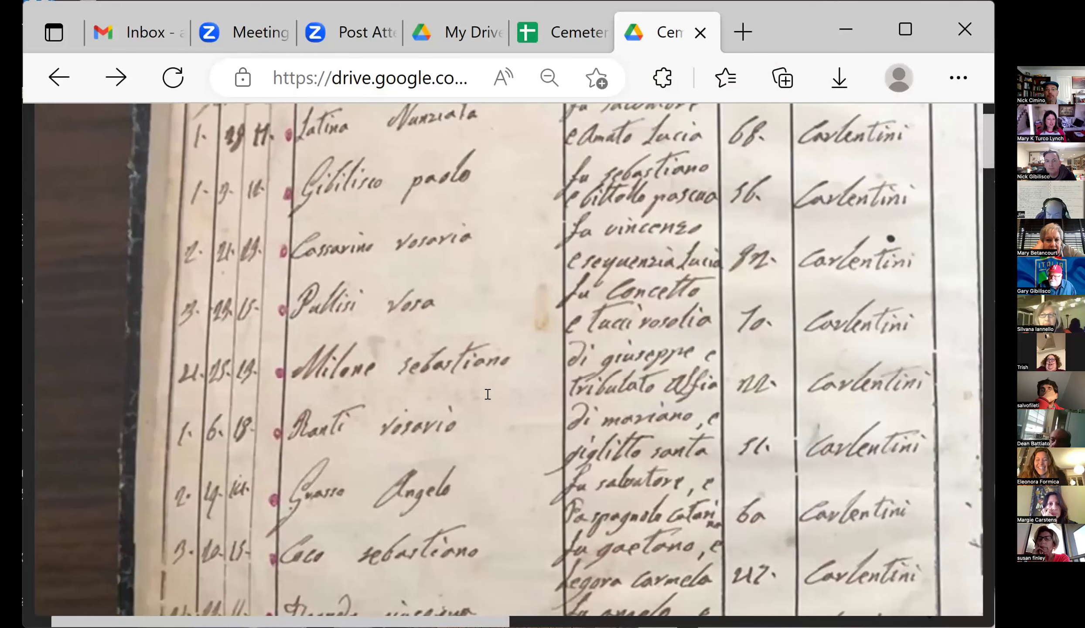
scroll(509, 374, up, 2)
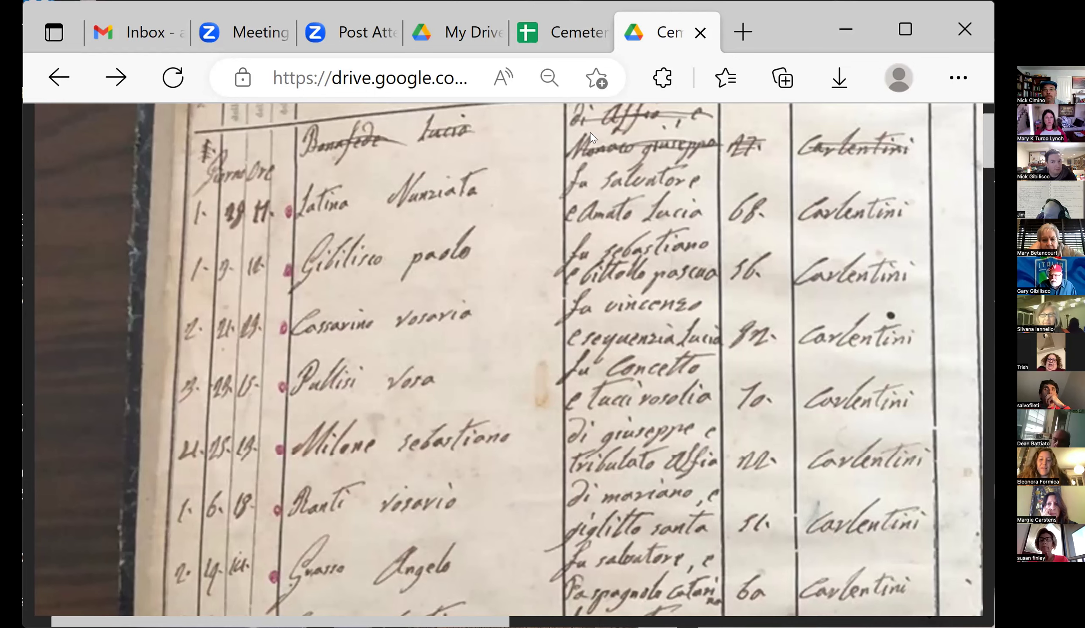
Return to the Cemetery Registers spreadsheet, look through the transcribed page 3 entries down to about row 16, and go back to the first entry
click(558, 40)
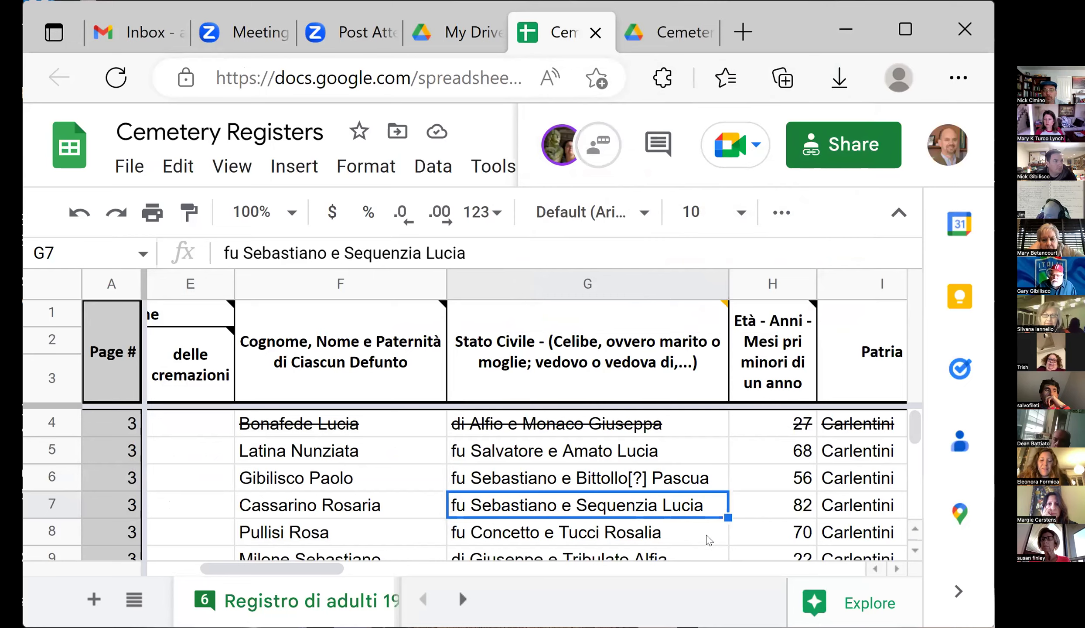
scroll(708, 540, down, 2)
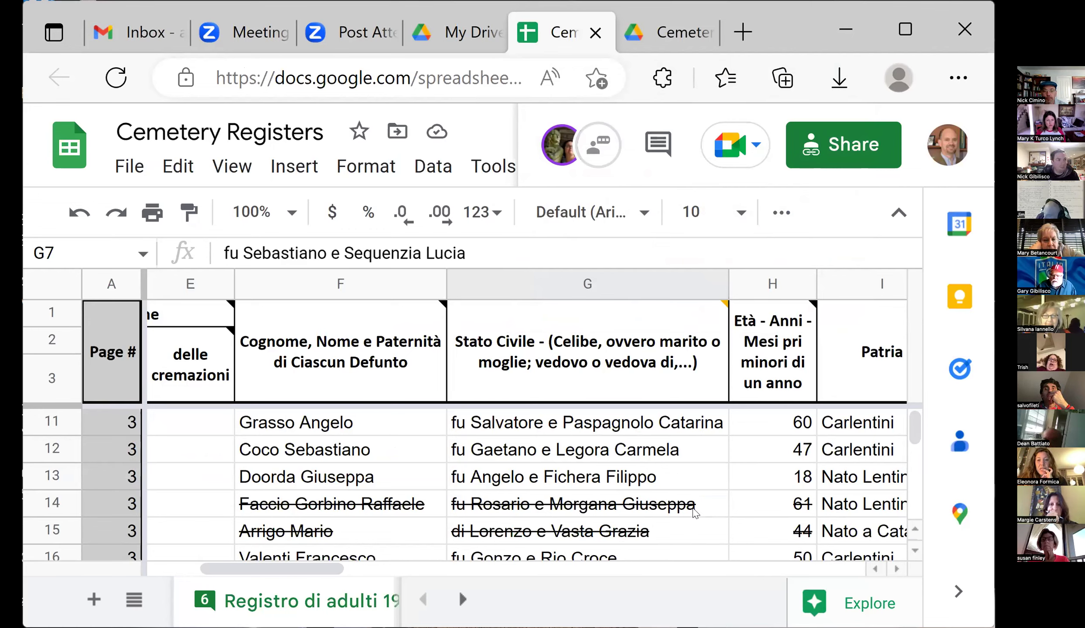
scroll(695, 513, up, 2)
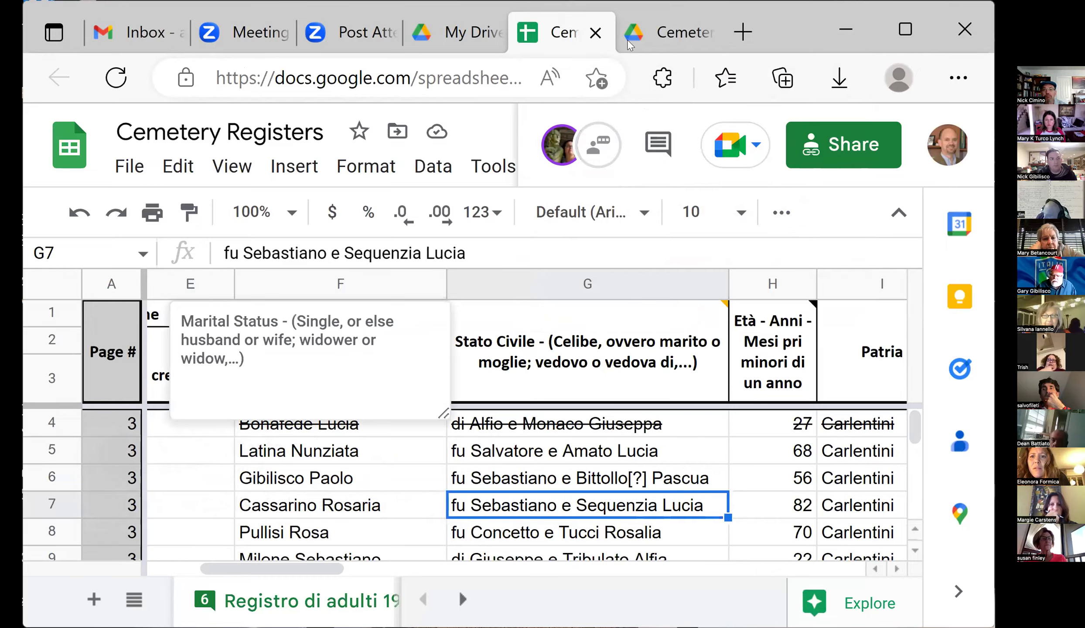
In the adult register PDF, view page 3's column headings across to Inumazioni Comuni and Osservazioni, and return to the order-number columns
click(662, 32)
scroll(552, 204, up, 3)
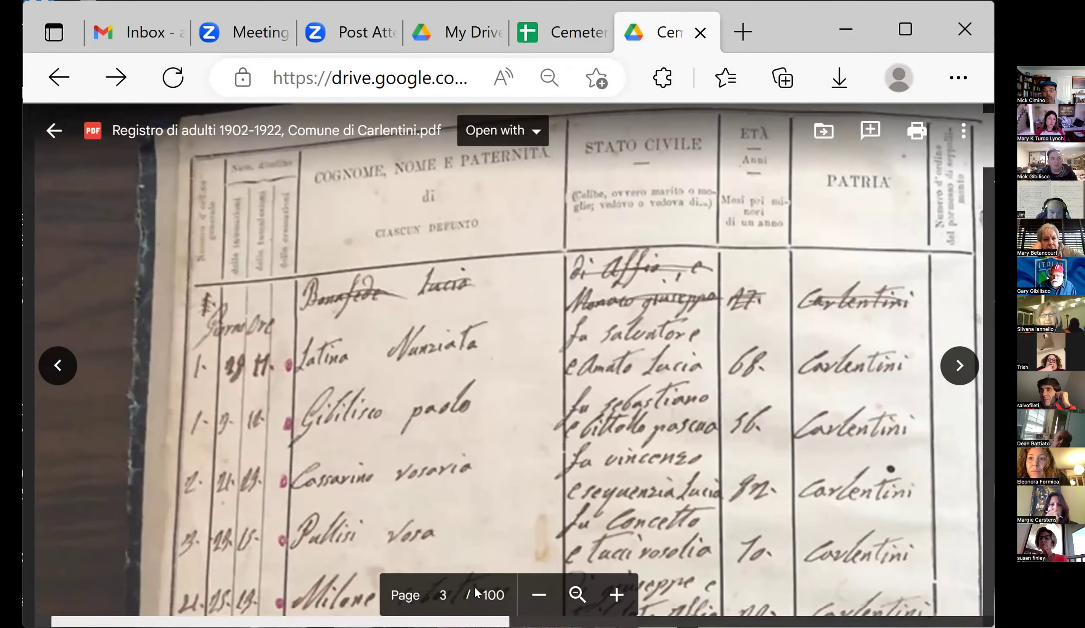
scroll(508, 364, right, 15)
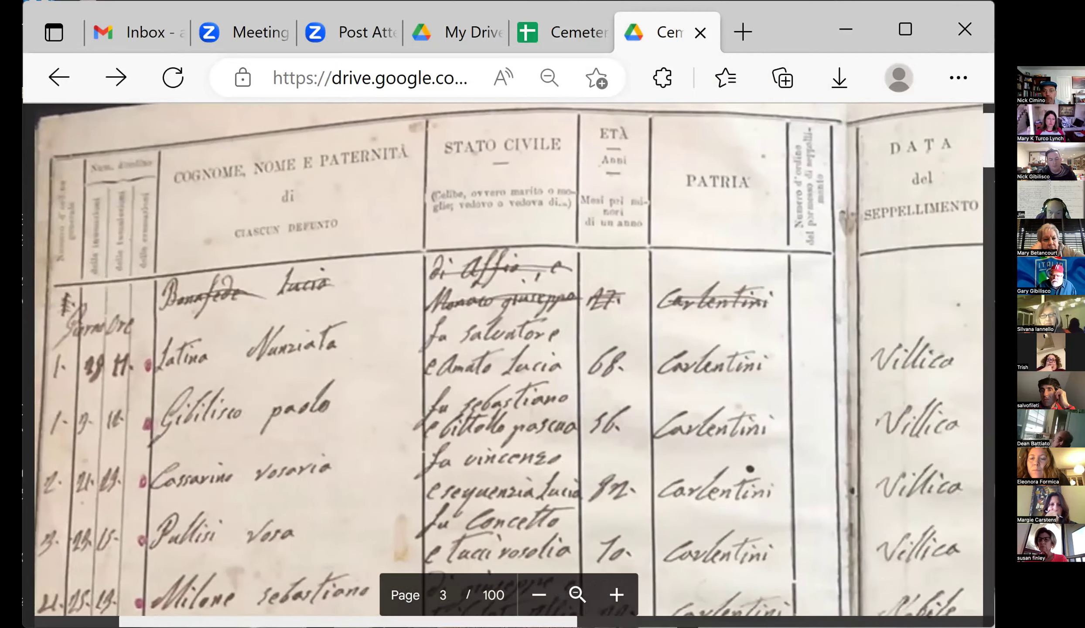
scroll(509, 364, right, 3)
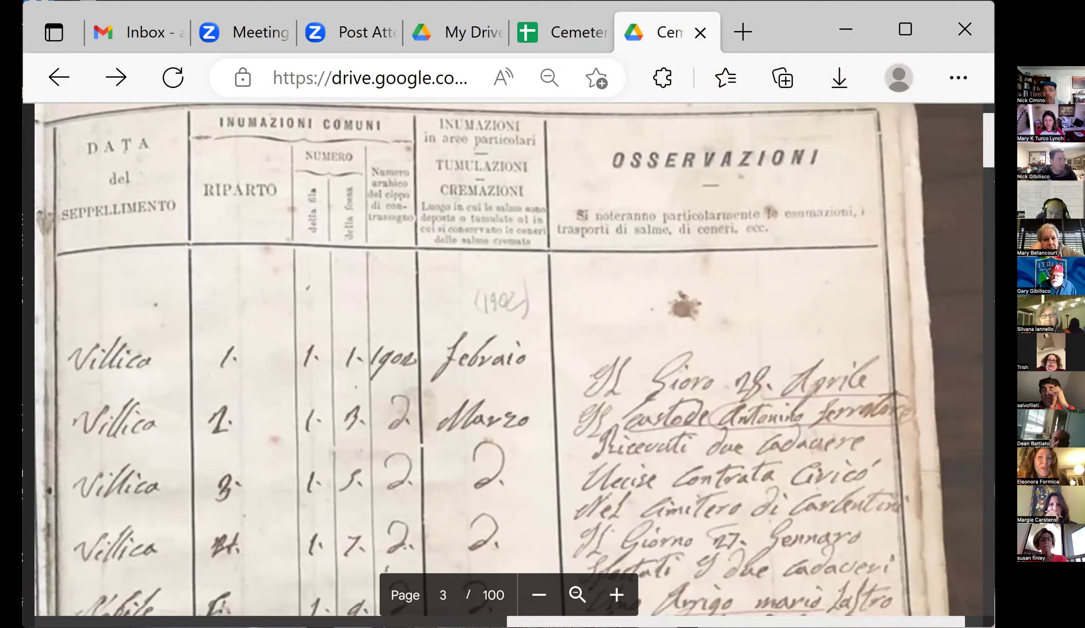
scroll(508, 364, left, 1)
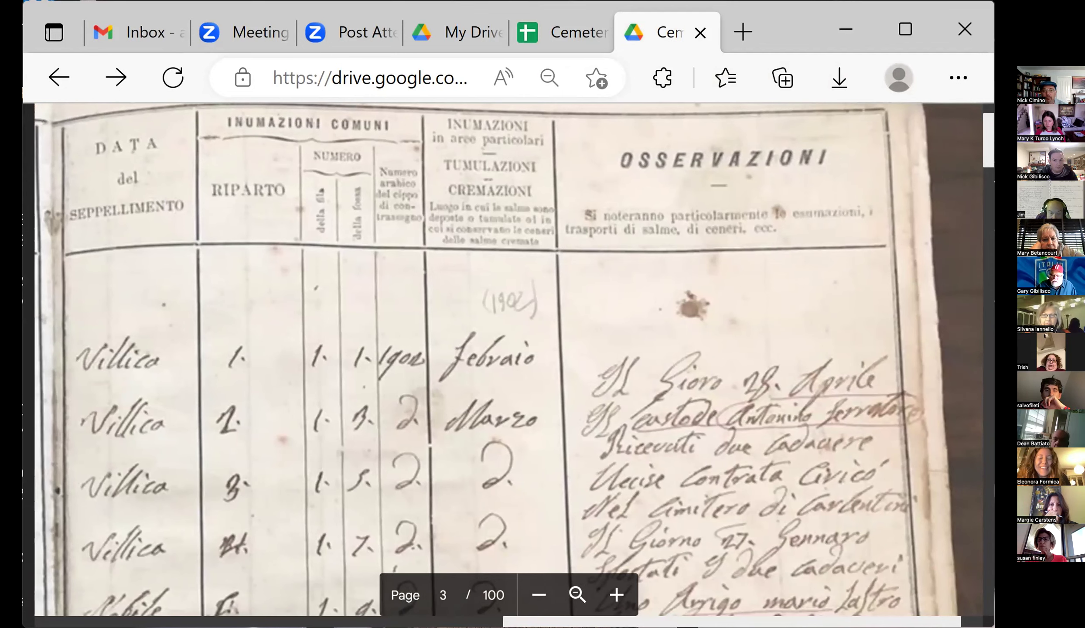
scroll(508, 364, left, 2)
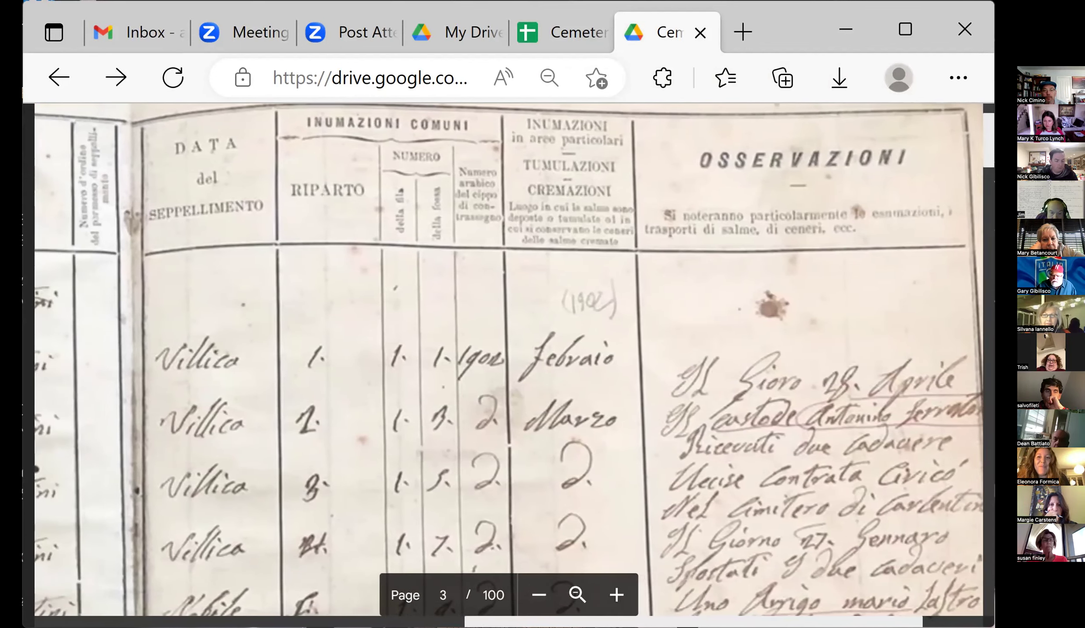
scroll(509, 364, left, 15)
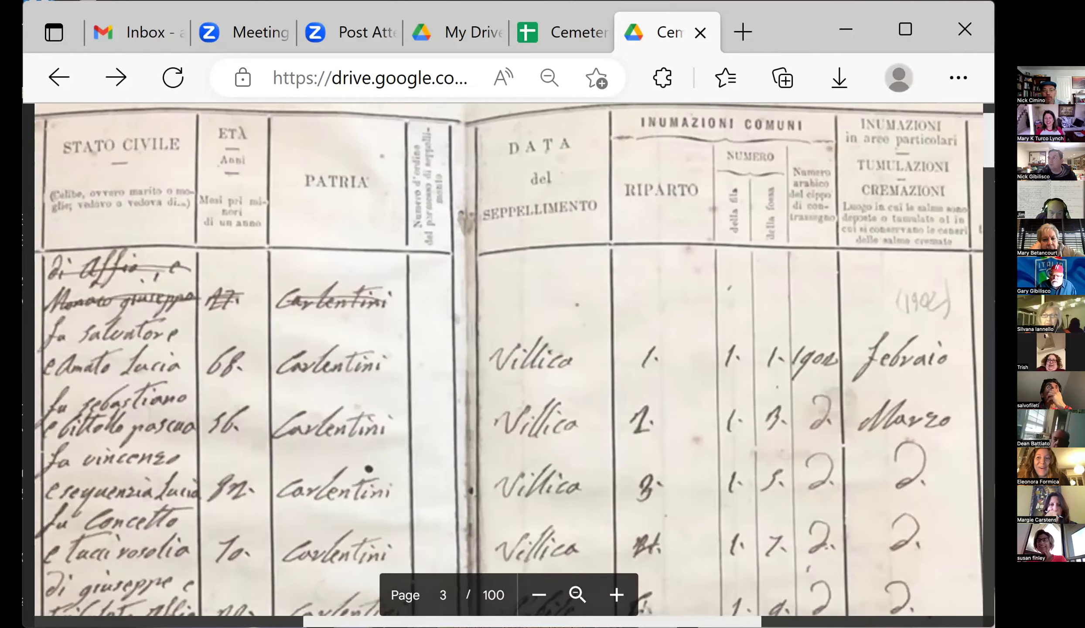
scroll(508, 364, left, 3)
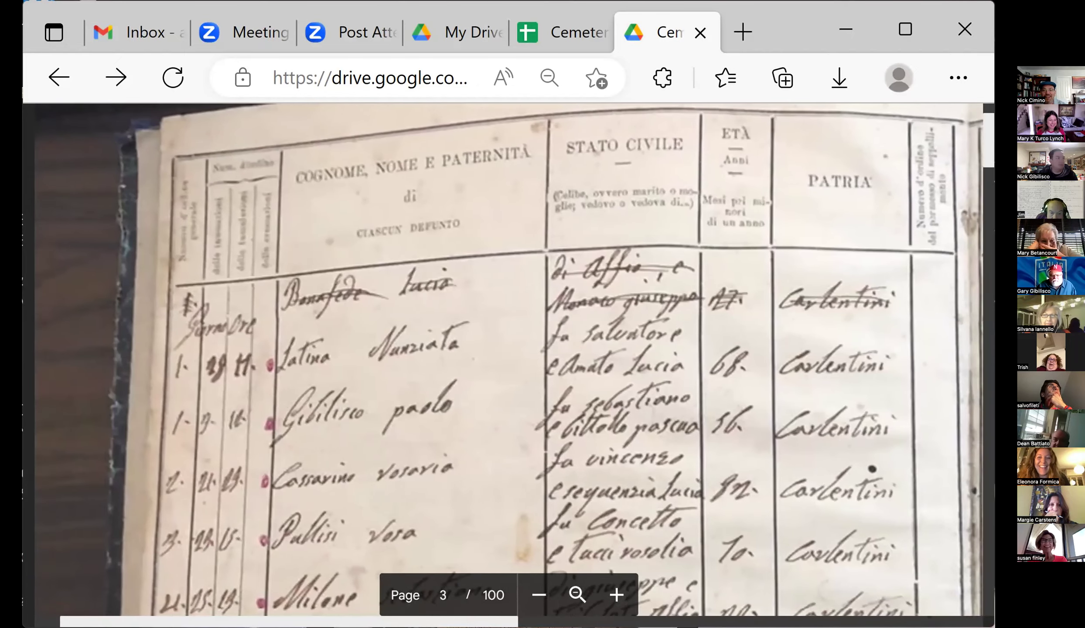
scroll(508, 364, left, 1)
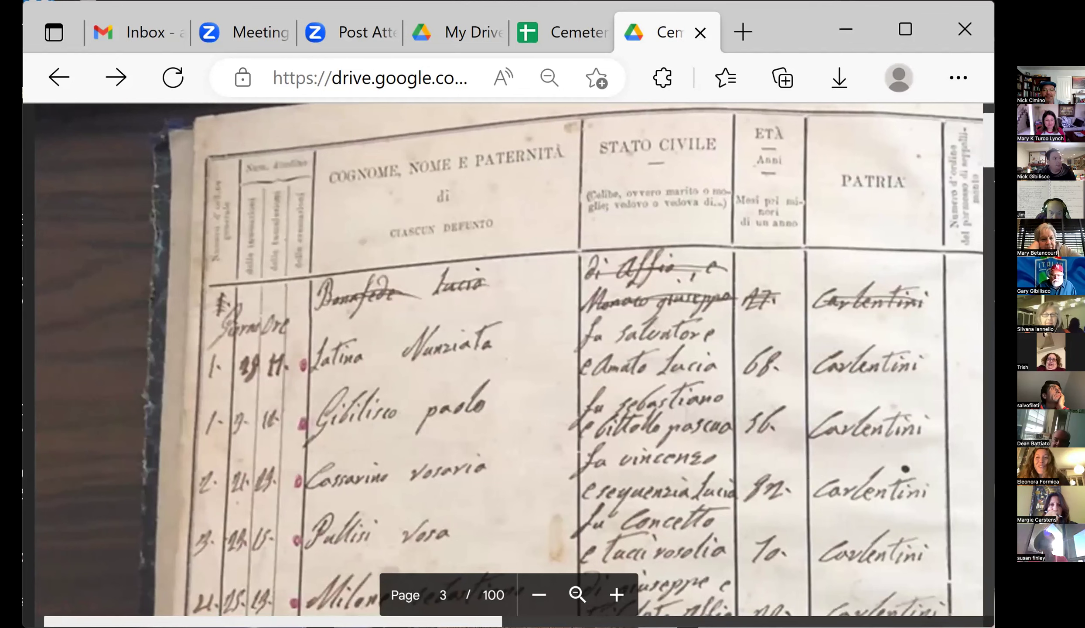
scroll(508, 364, left, 1)
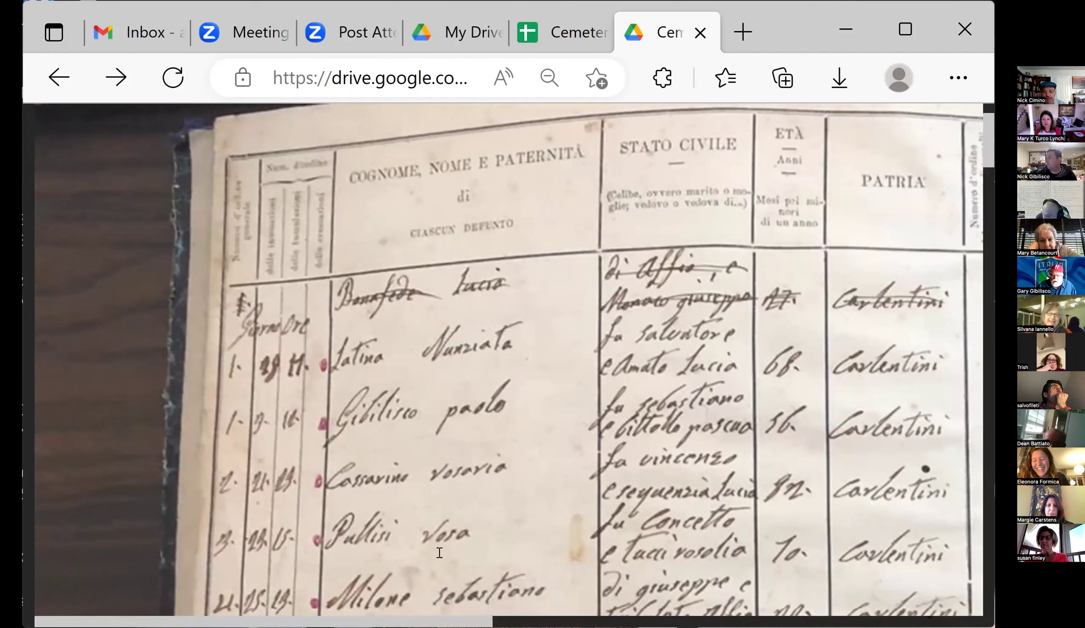
Go across page 3's two-page spread again, examining the Data del Seppellimento, Riparto and Osservazioni entries, and return to the deceased's name columns
scroll(508, 365, right, 5)
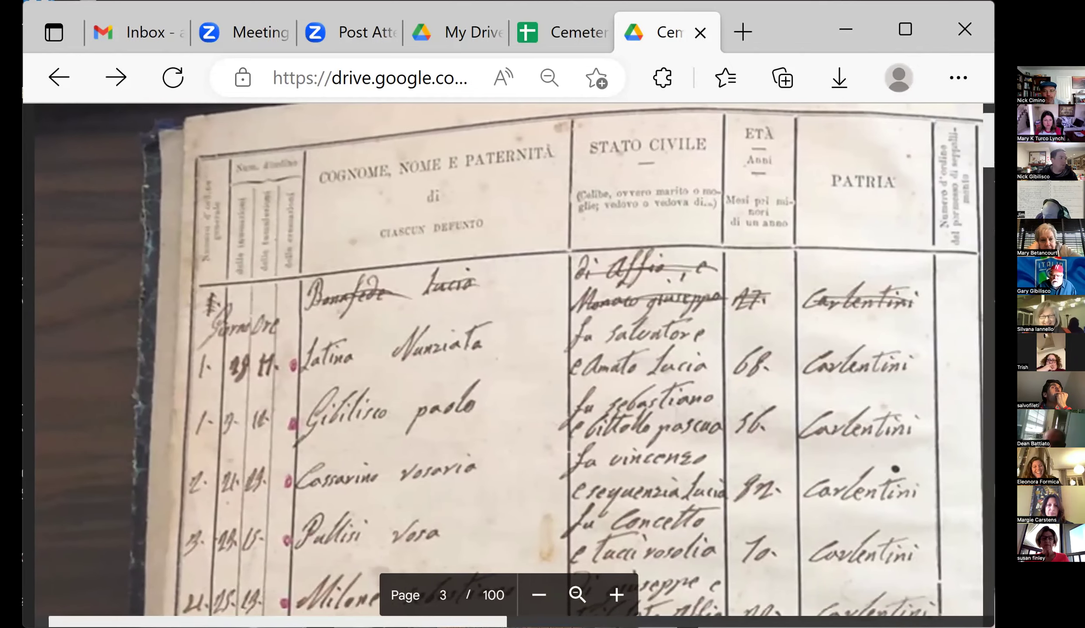
scroll(508, 365, right, 12)
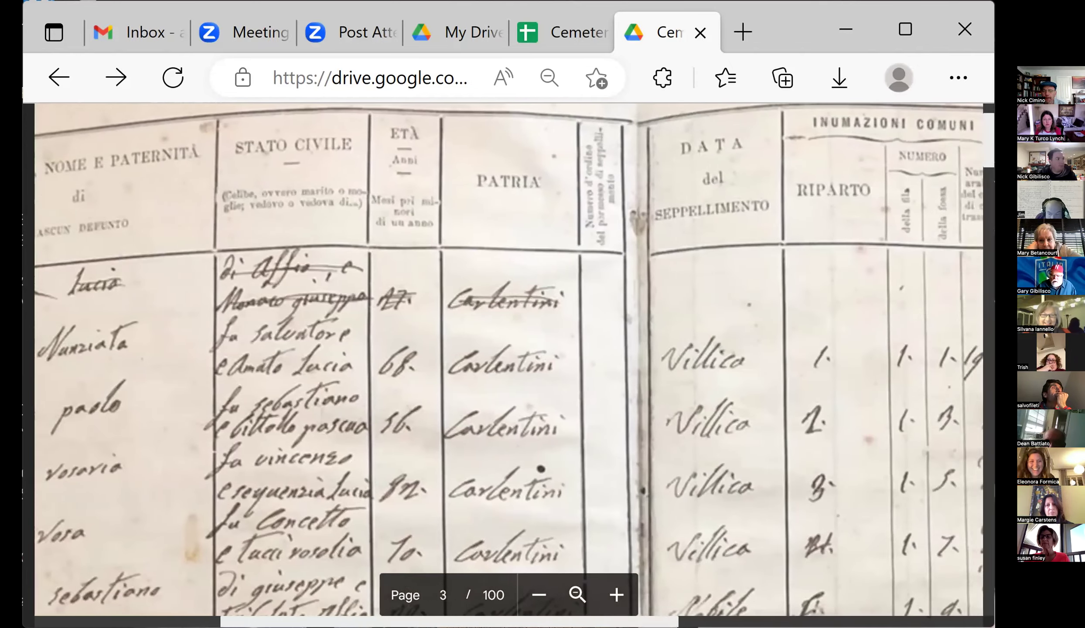
scroll(508, 364, right, 8)
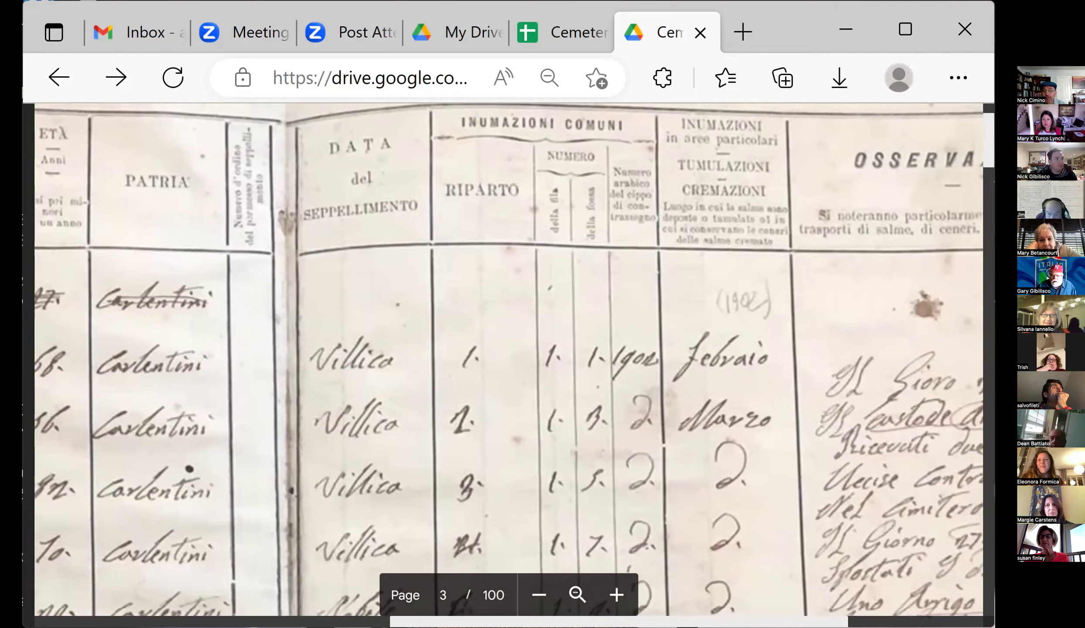
scroll(509, 364, right, 4)
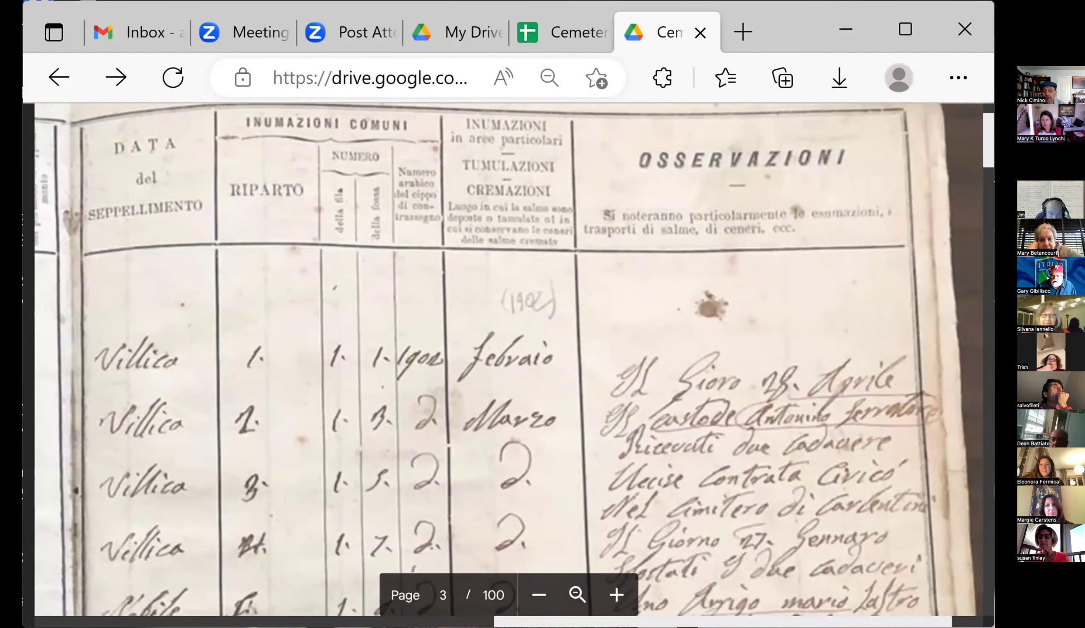
scroll(508, 365, left, 1)
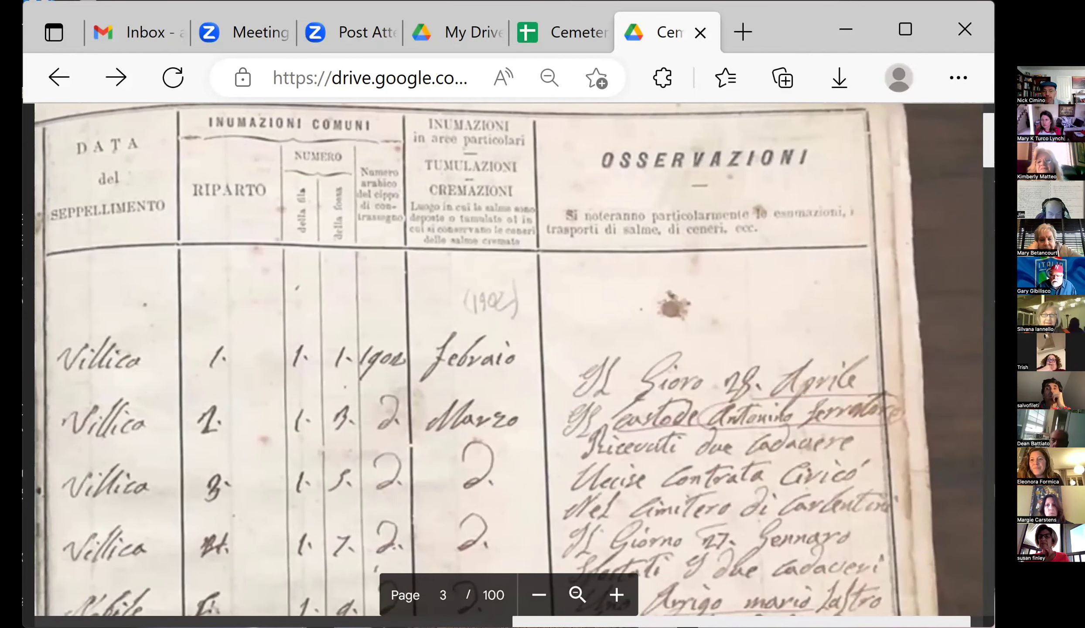
scroll(508, 365, left, 1)
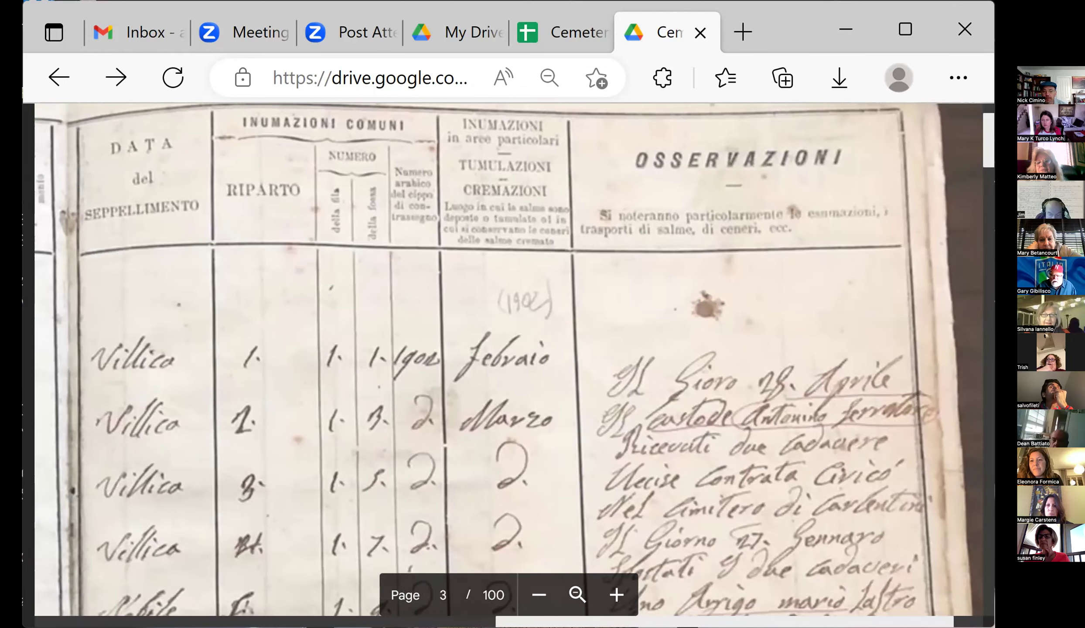
scroll(508, 365, left, 5)
scroll(508, 365, left, 4)
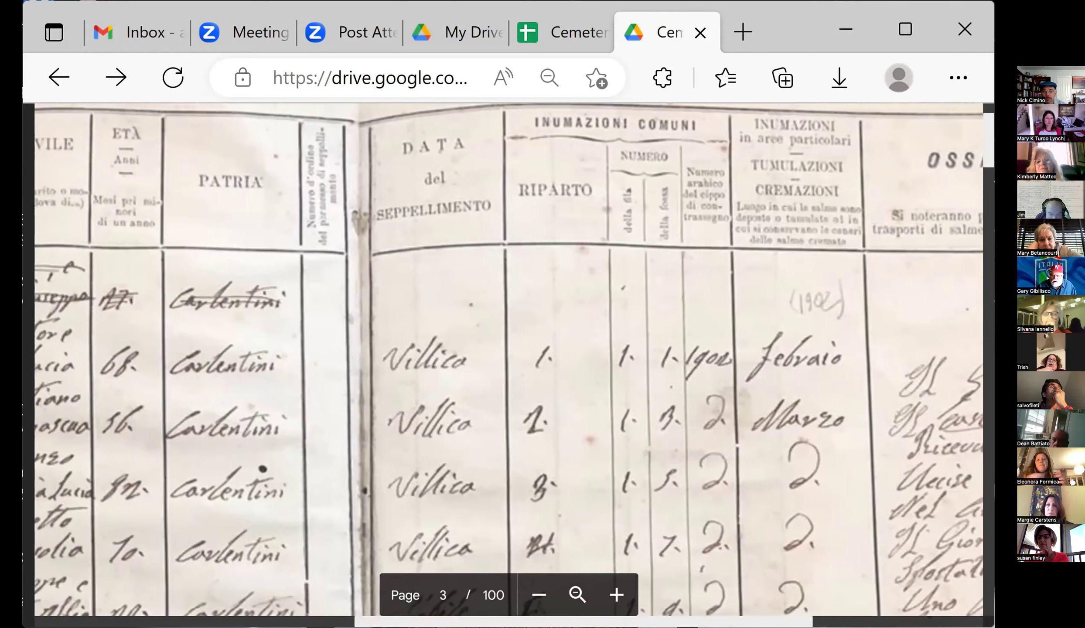
scroll(508, 365, left, 12)
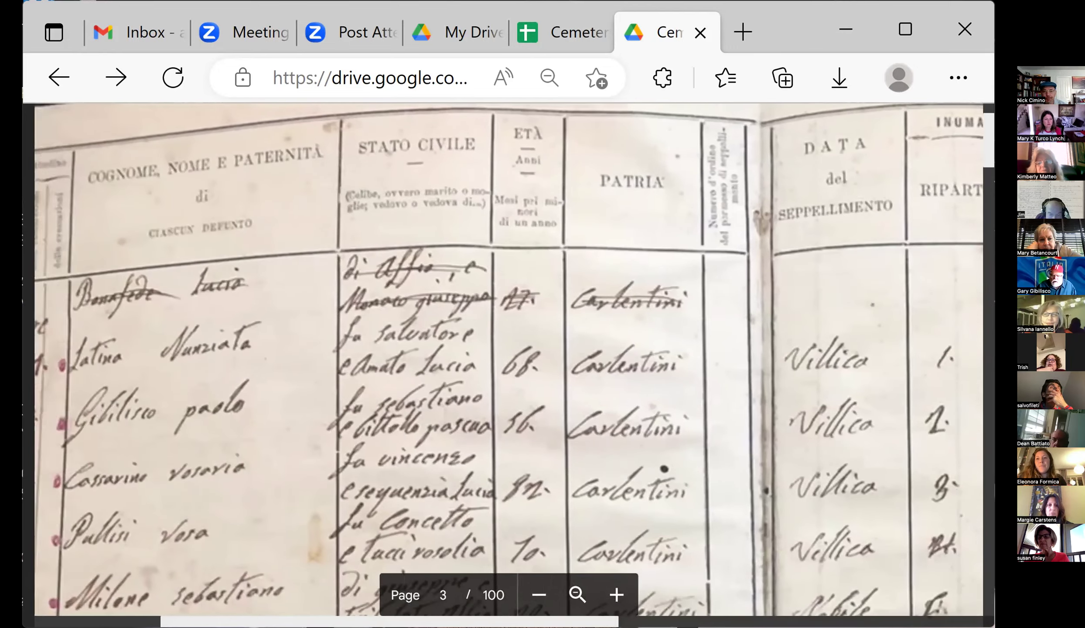
scroll(508, 365, left, 5)
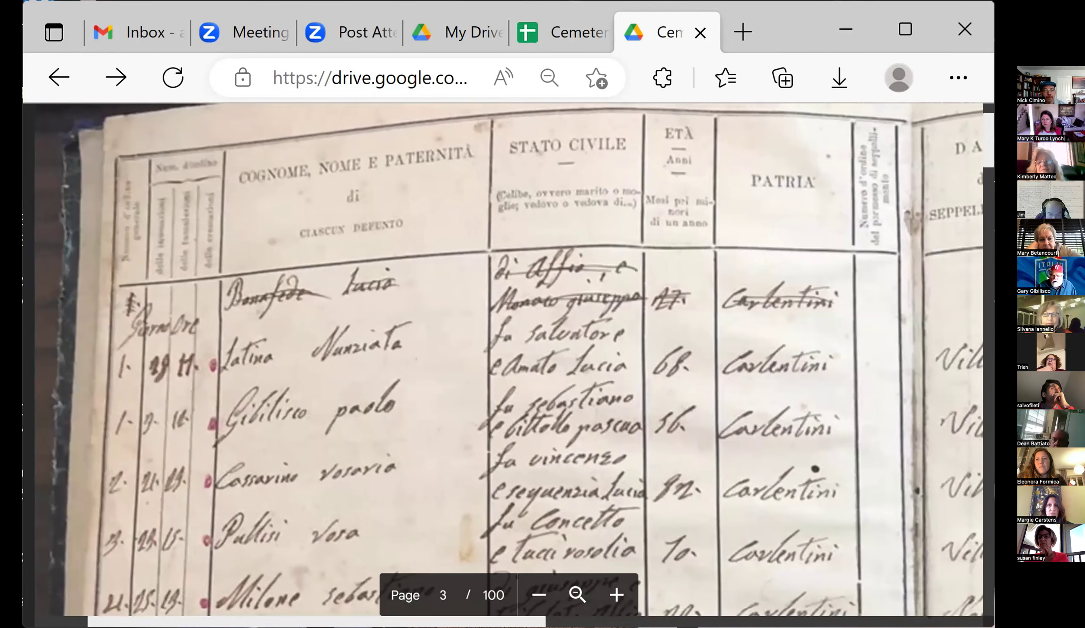
scroll(508, 365, left, 1)
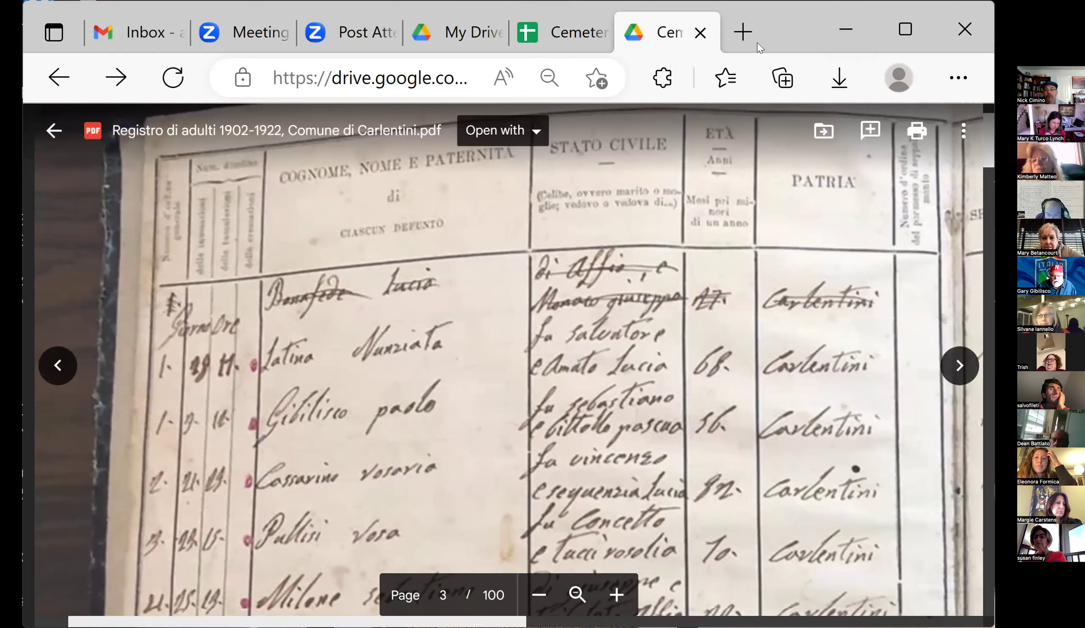
Open the Cimitero di Carlentini page on Find a Grave in a new browser tab, and go to the site's home page
click(744, 35)
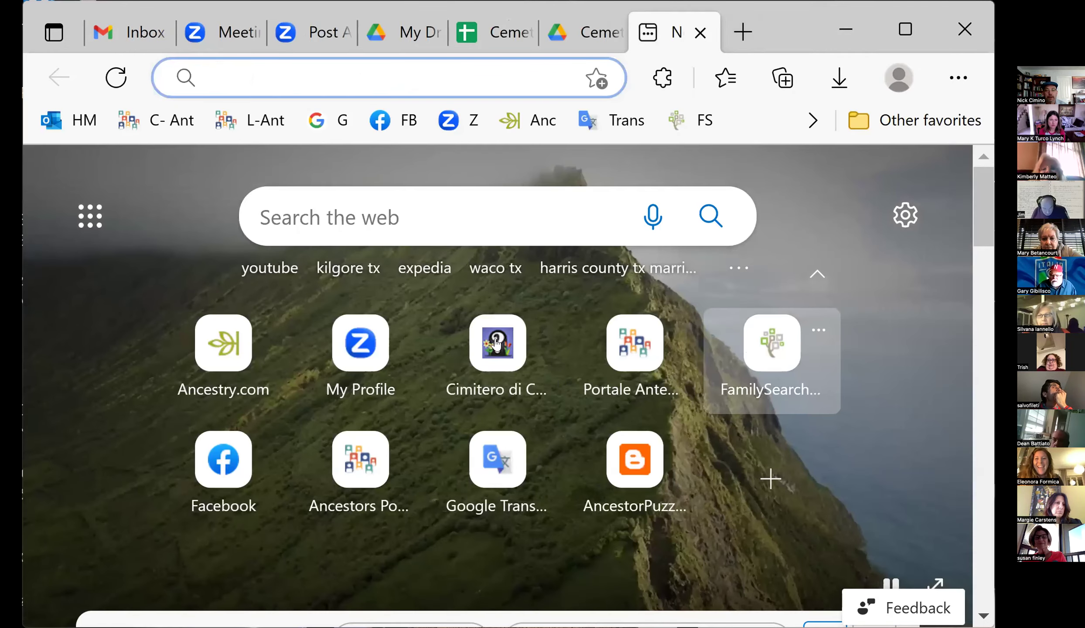
click(497, 344)
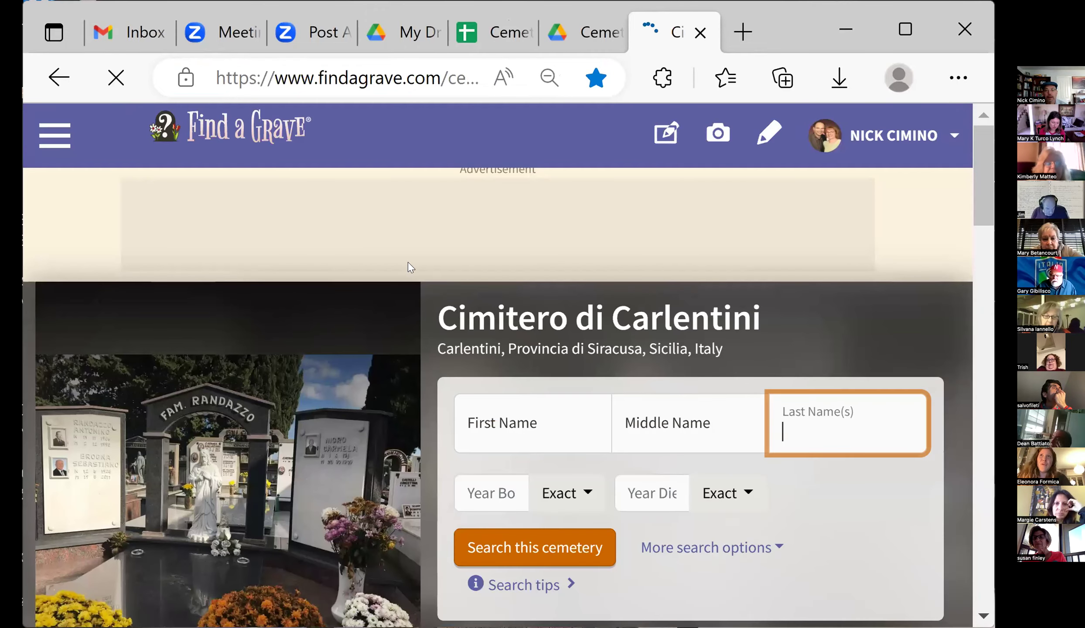
click(258, 135)
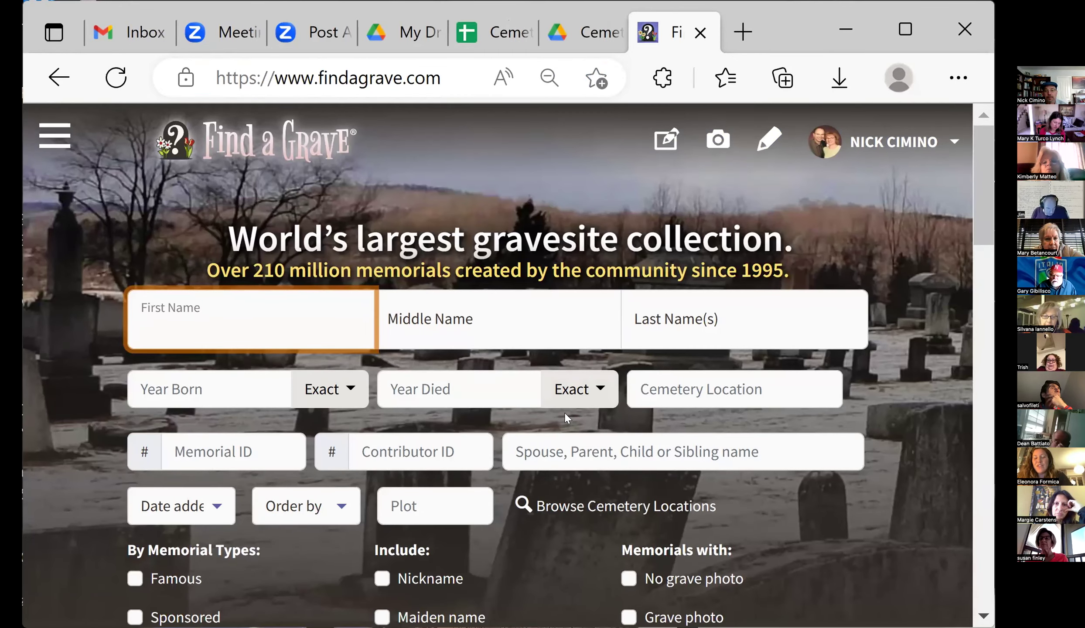
Set the cemetery location of the Find a Grave search to Omaha, Douglas County, Nebraska
click(671, 387)
text(omaha)
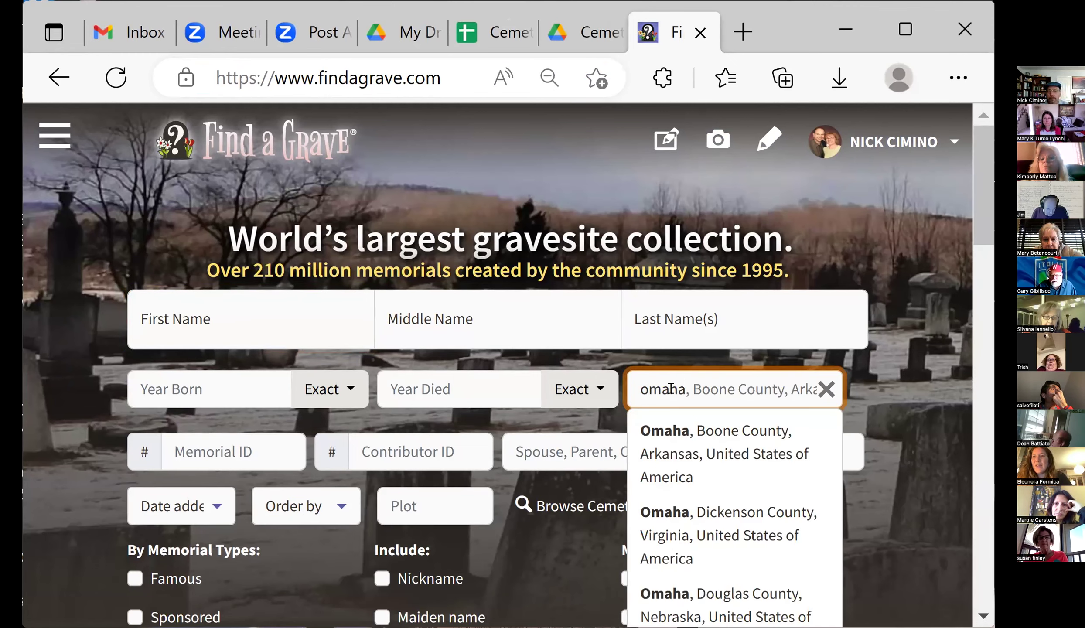
click(707, 604)
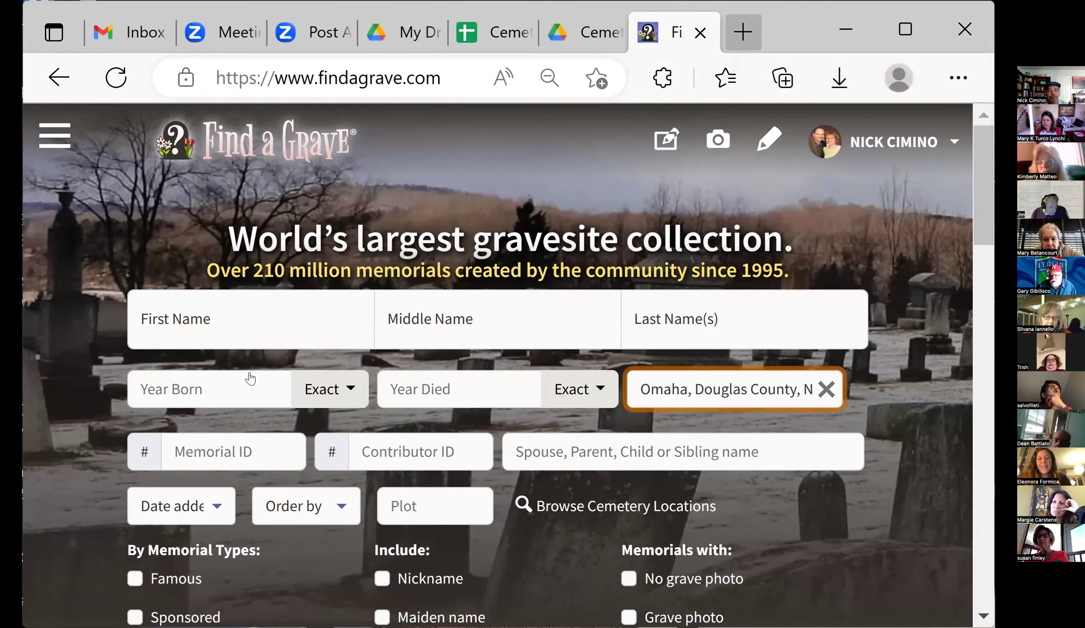
Open Ancestry in a new browser tab and go to its Card Catalog
key(ctrl+t)
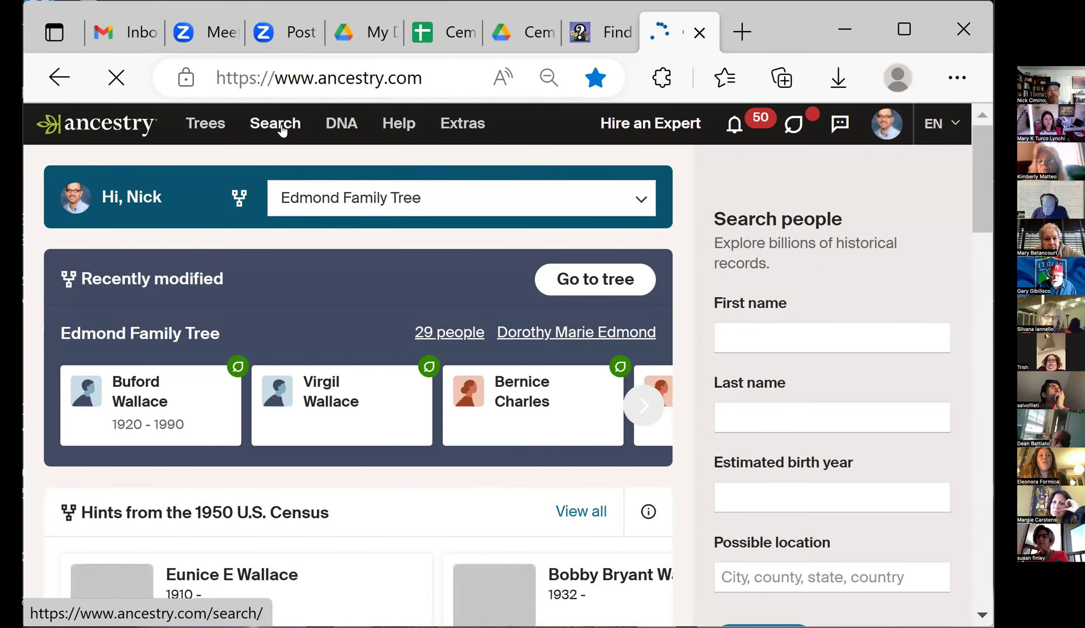
mouse_move(283, 130)
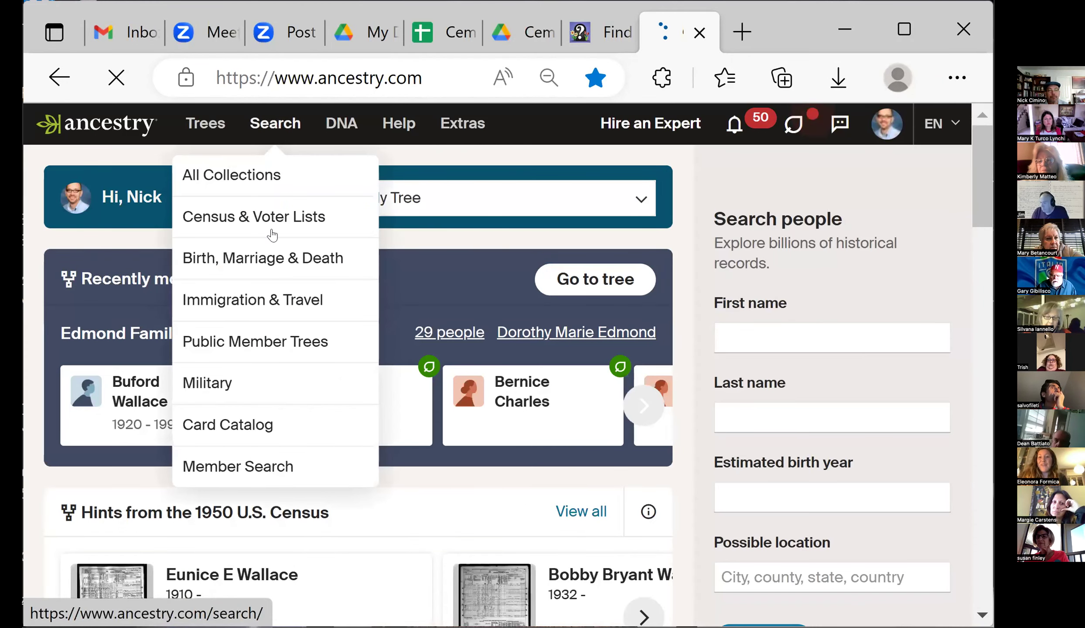
click(269, 433)
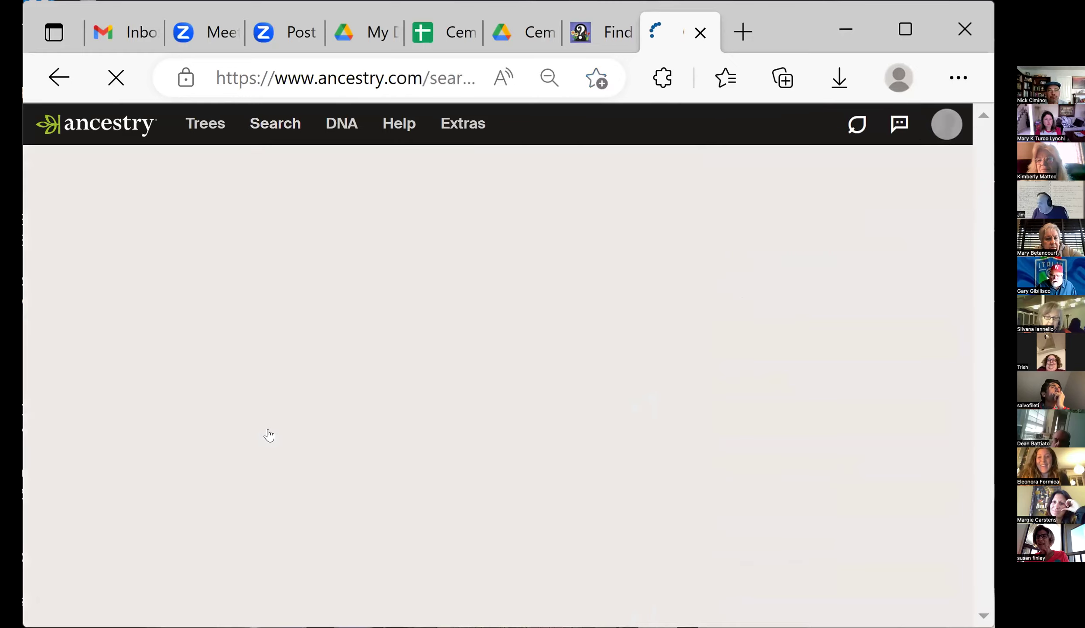
Search the Card Catalog for record collections with "find a grave" in the title
click(121, 285)
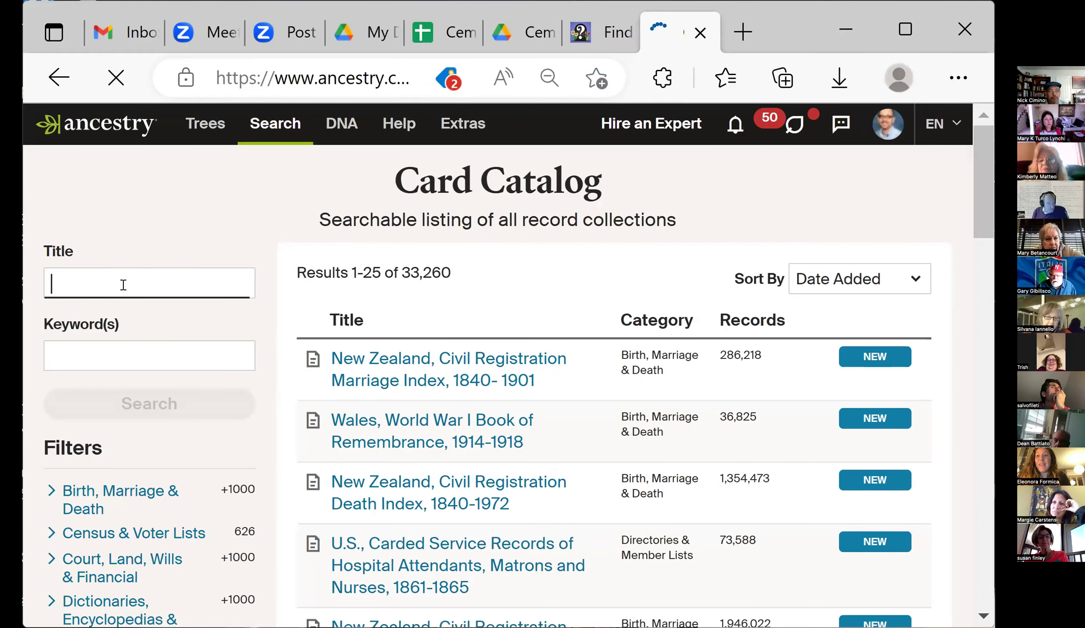
text(find a gr)
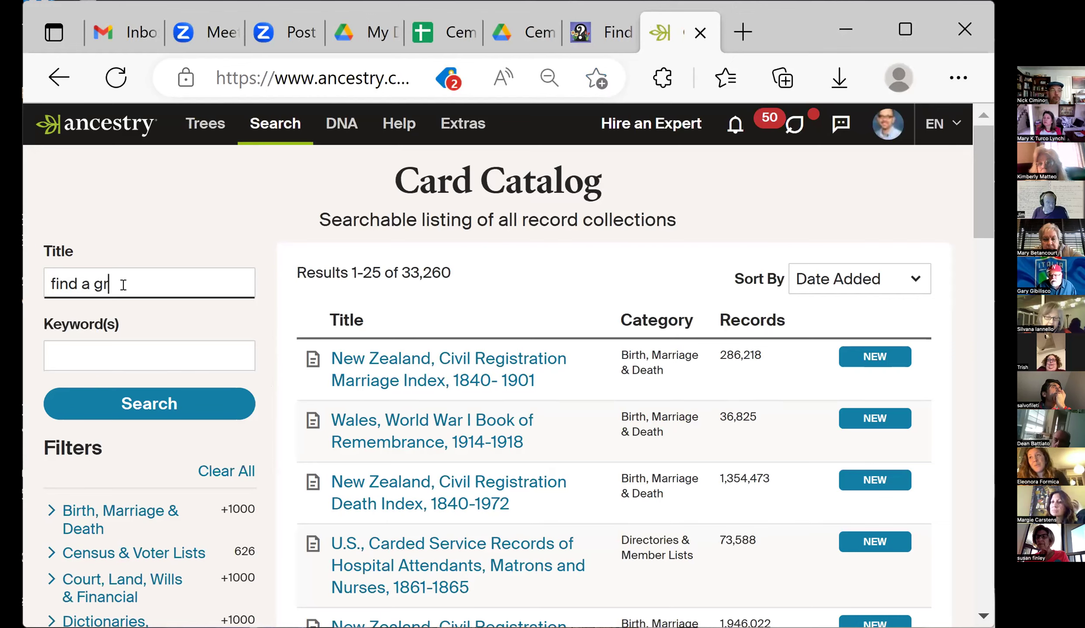
text(ave)
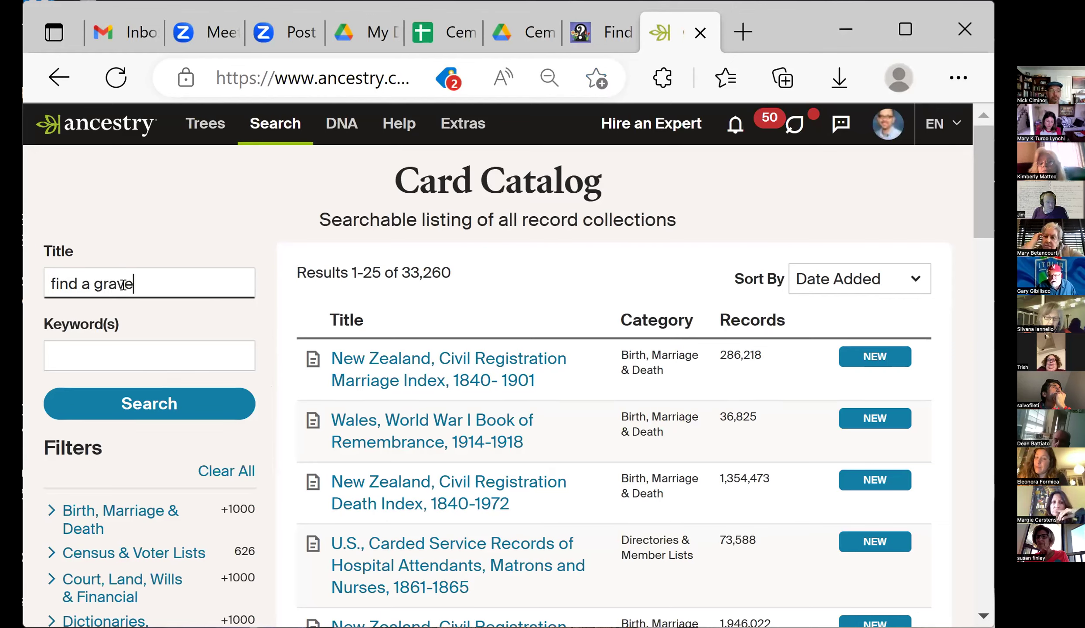
click(149, 403)
Find the U.S., Find a Grave Index, 1600s-Current among the matching collections and open it
scroll(411, 415, down, 5)
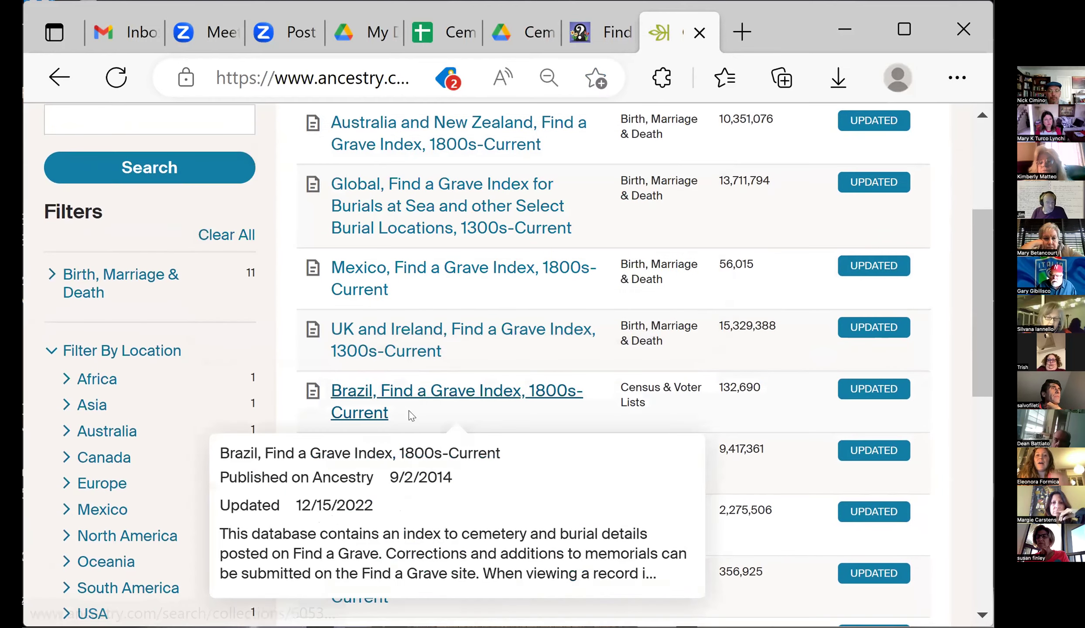
scroll(411, 415, down, 8)
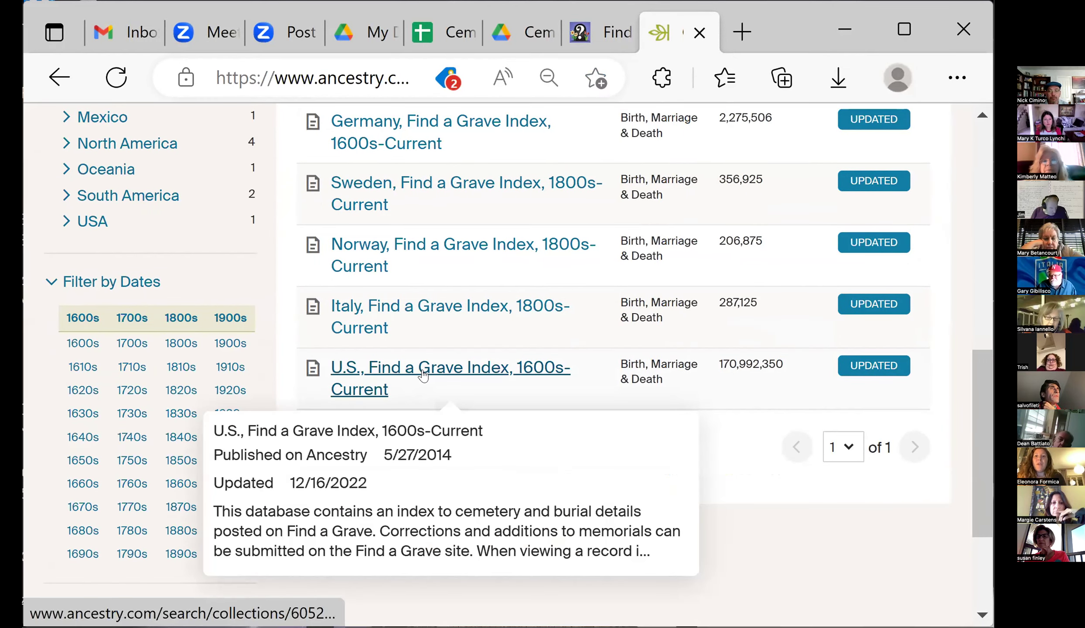
click(423, 374)
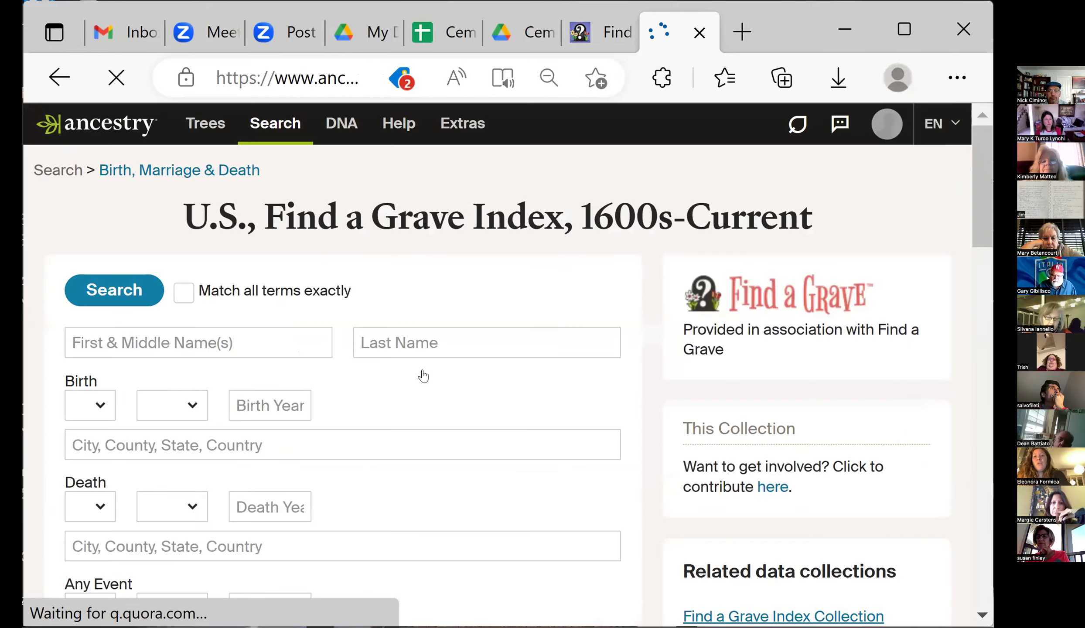
Set the birth location in the U.S., Find a Grave Index search form to Italy
scroll(325, 385, down, 3)
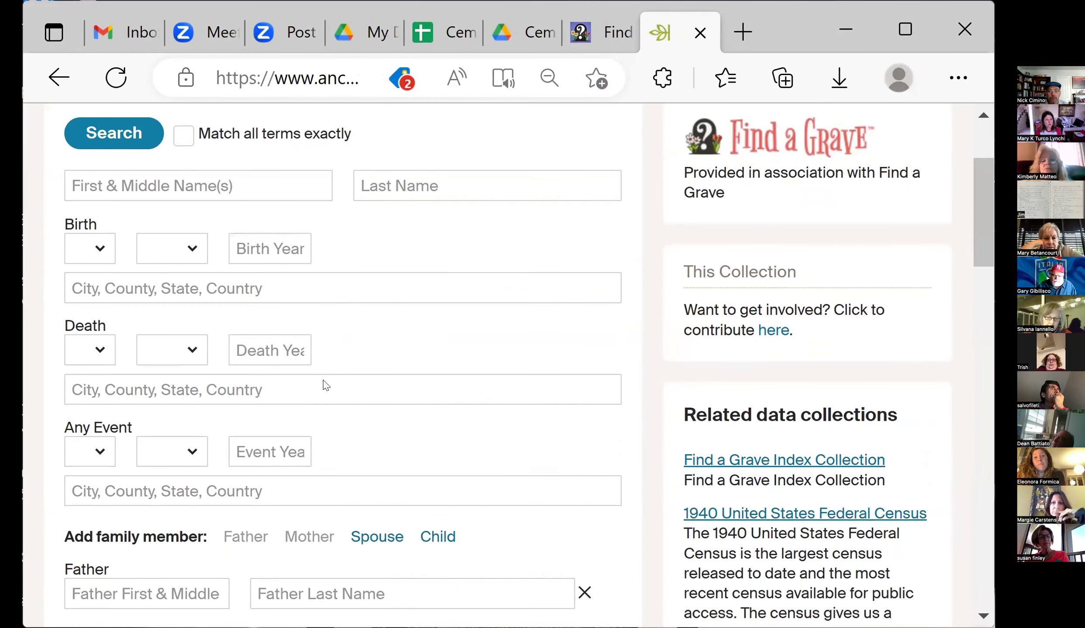
scroll(323, 379, up, 2)
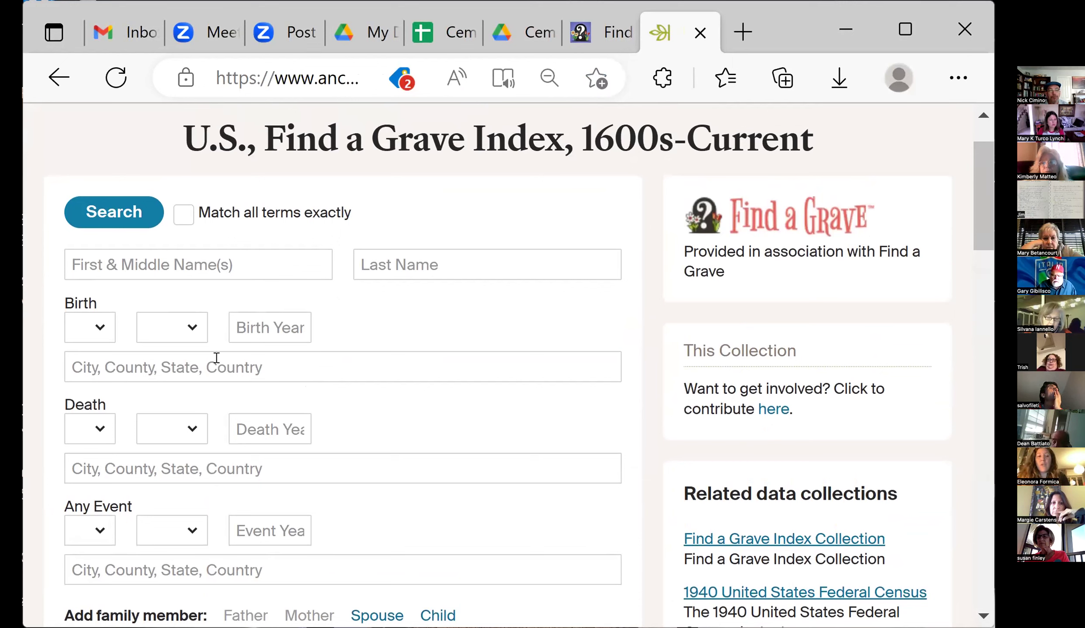
click(129, 367)
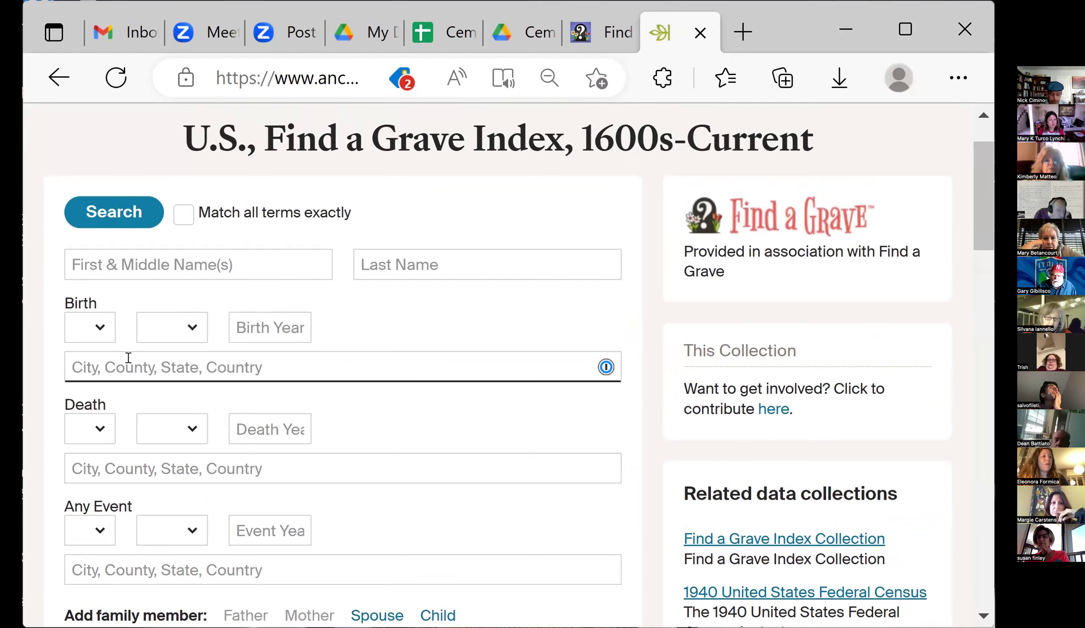
text(italy)
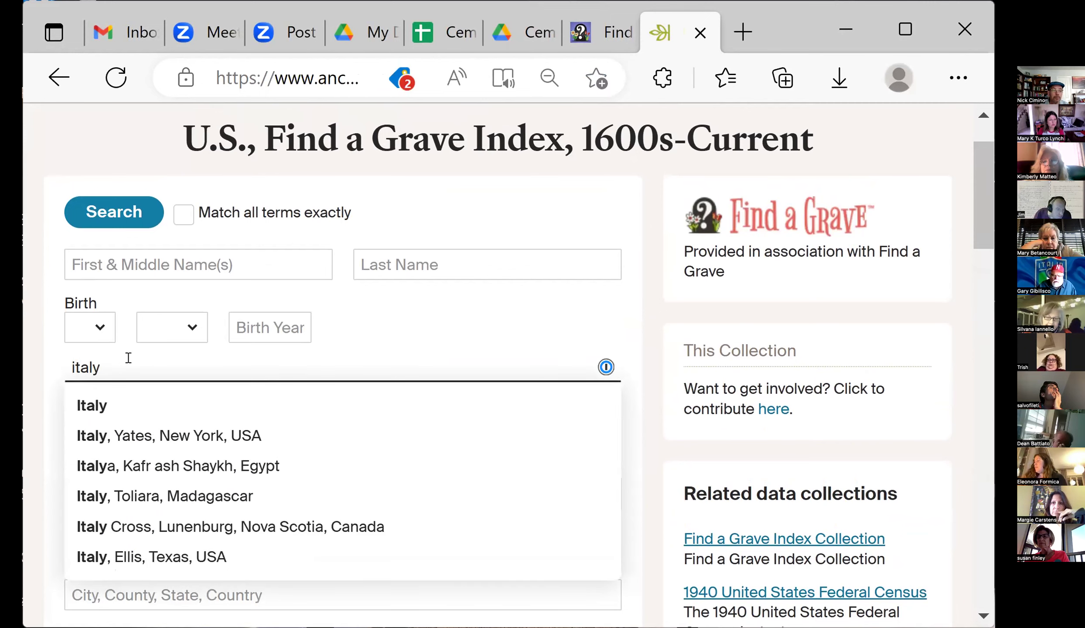
click(127, 400)
Examine the Death and Any Event year and location fields of the index search form
scroll(244, 382, down, 2)
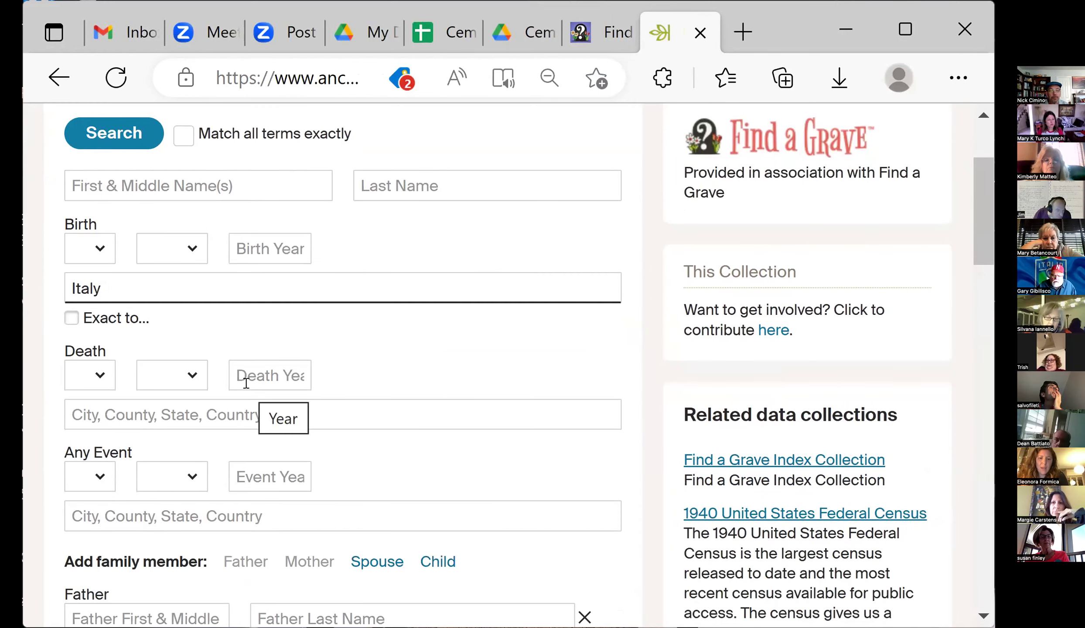
scroll(303, 428, down, 2)
click(267, 401)
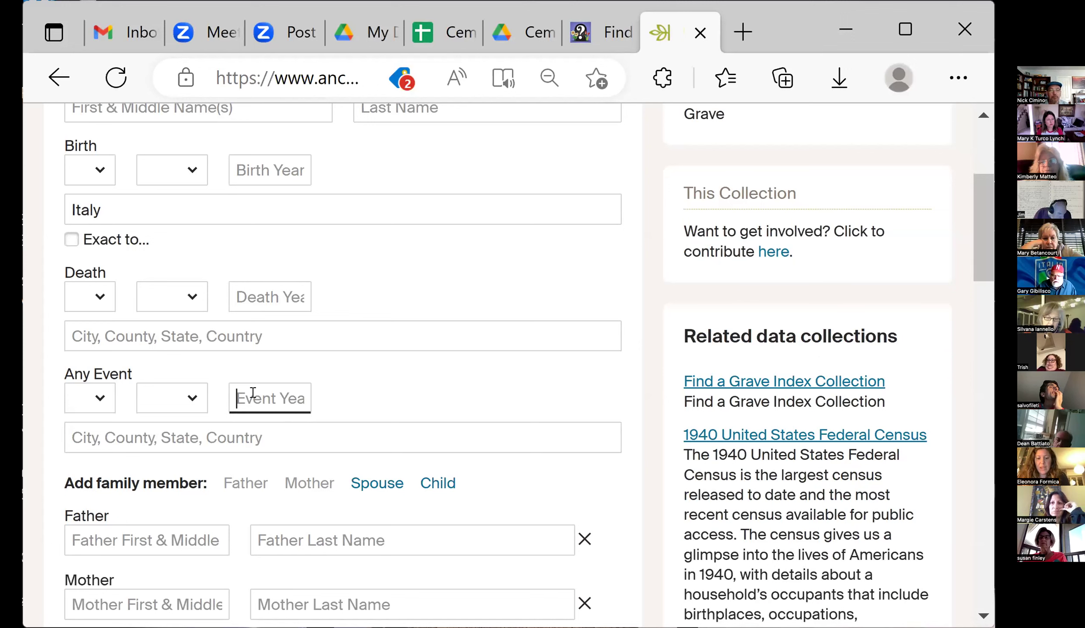
click(269, 298)
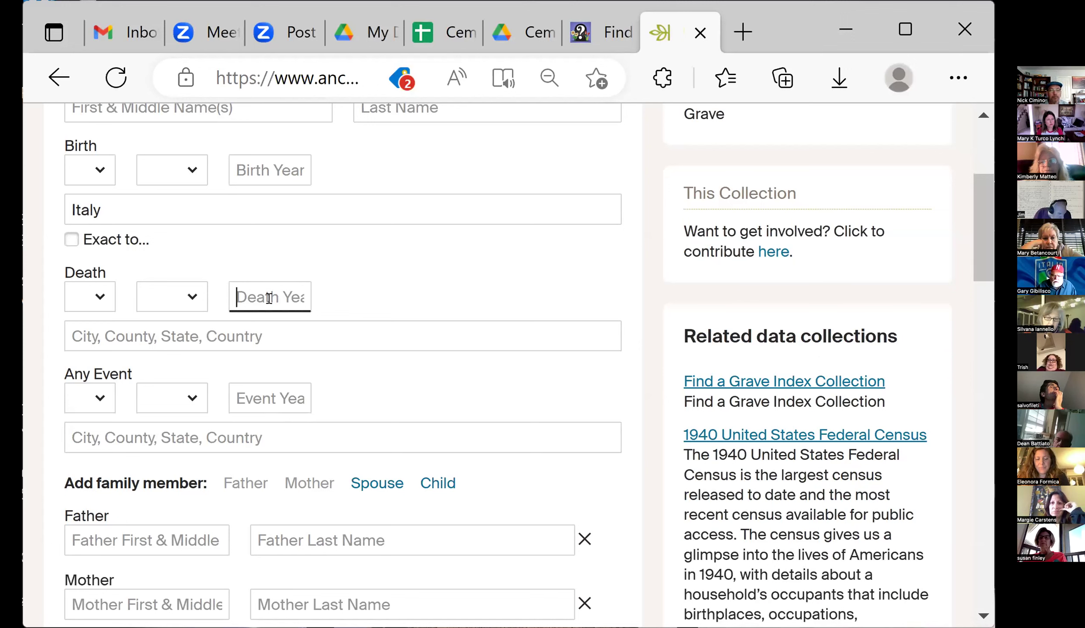
click(251, 400)
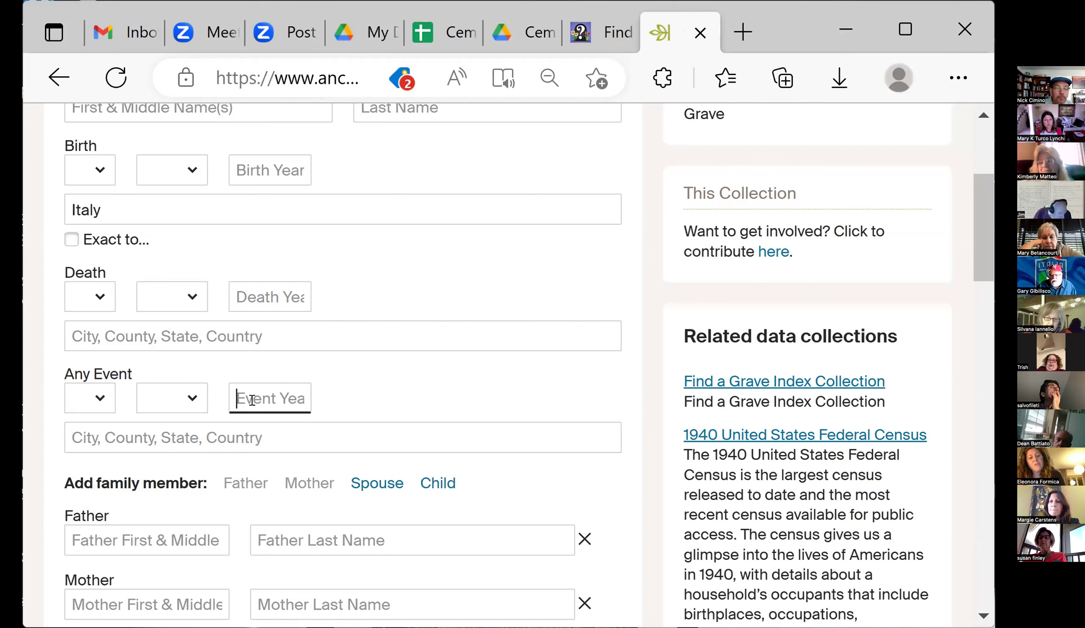
scroll(342, 398, up, 3)
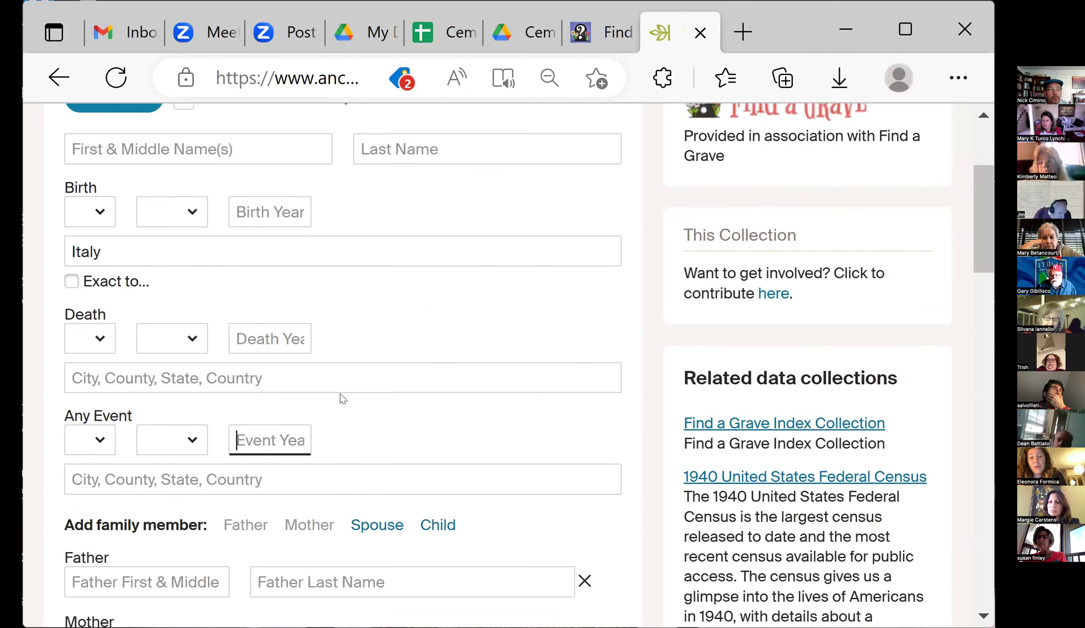
scroll(342, 398, down, 2)
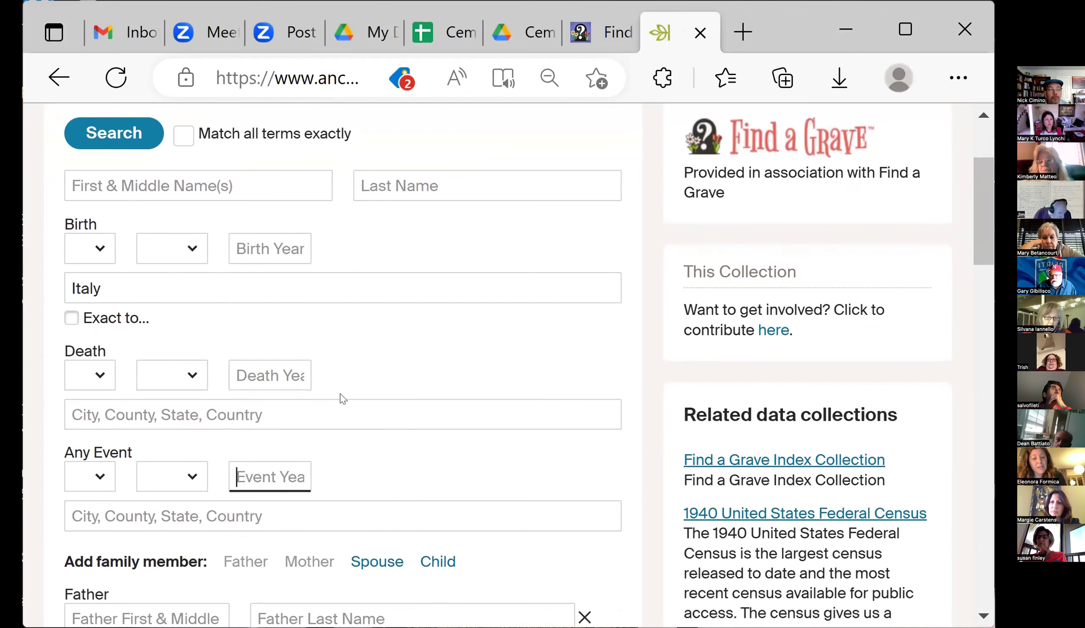
scroll(342, 398, down, 2)
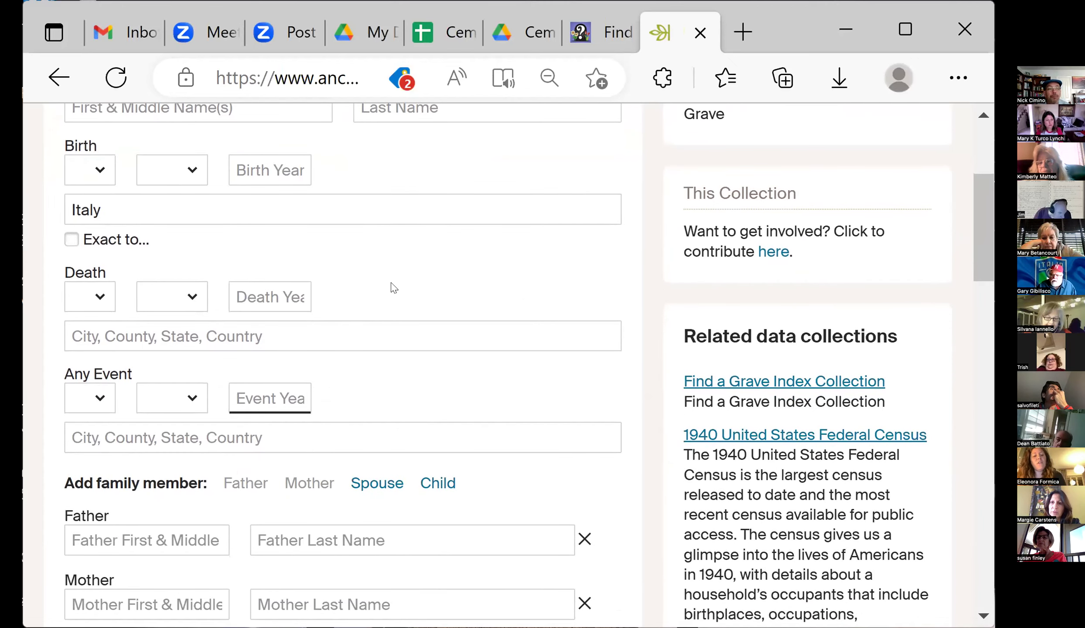
Switch to Gmail, open the sent "Numbers" conversation and expand its original message about the Omaha censuses
click(133, 41)
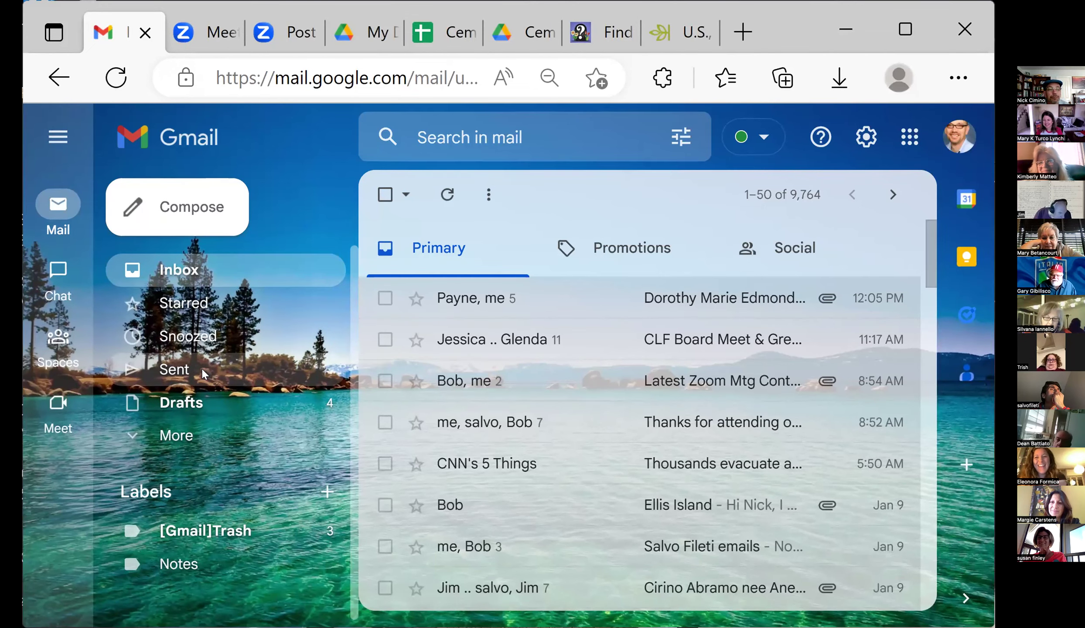
click(203, 369)
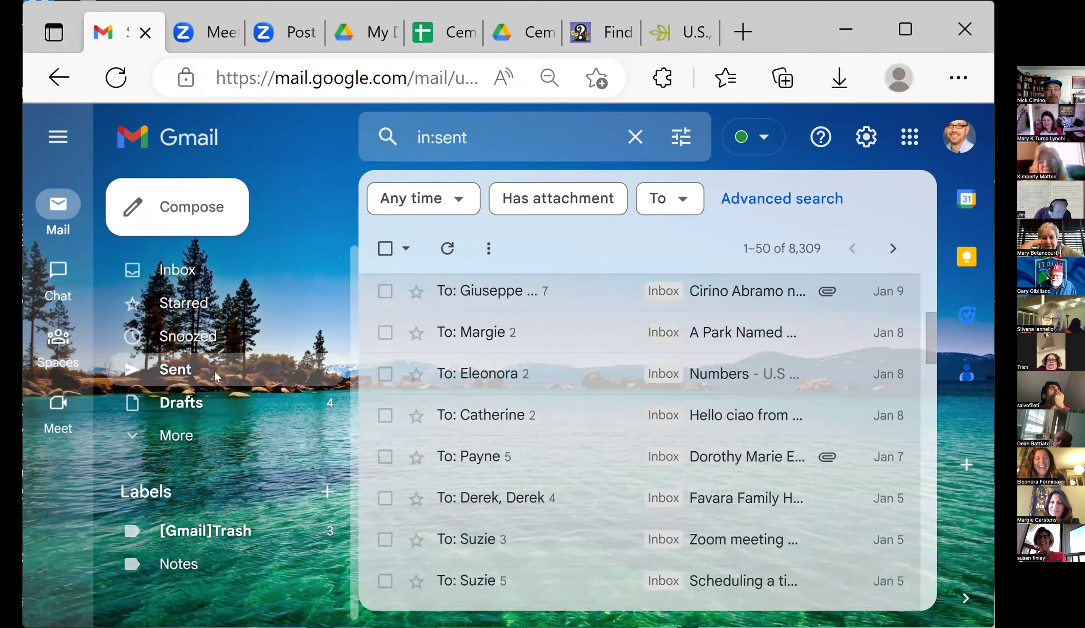
click(564, 382)
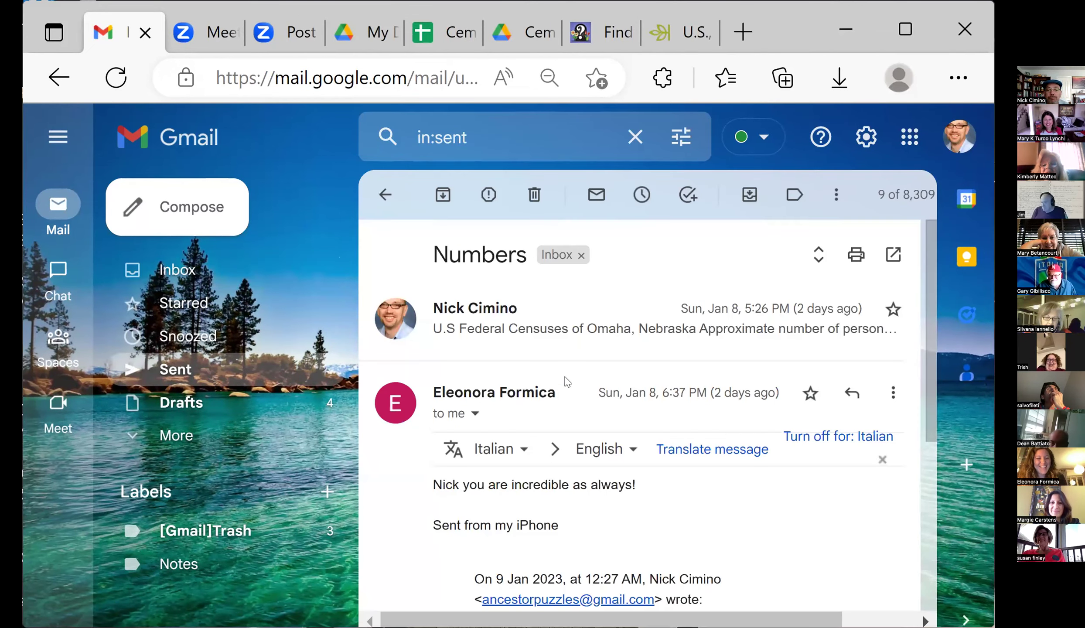
click(563, 336)
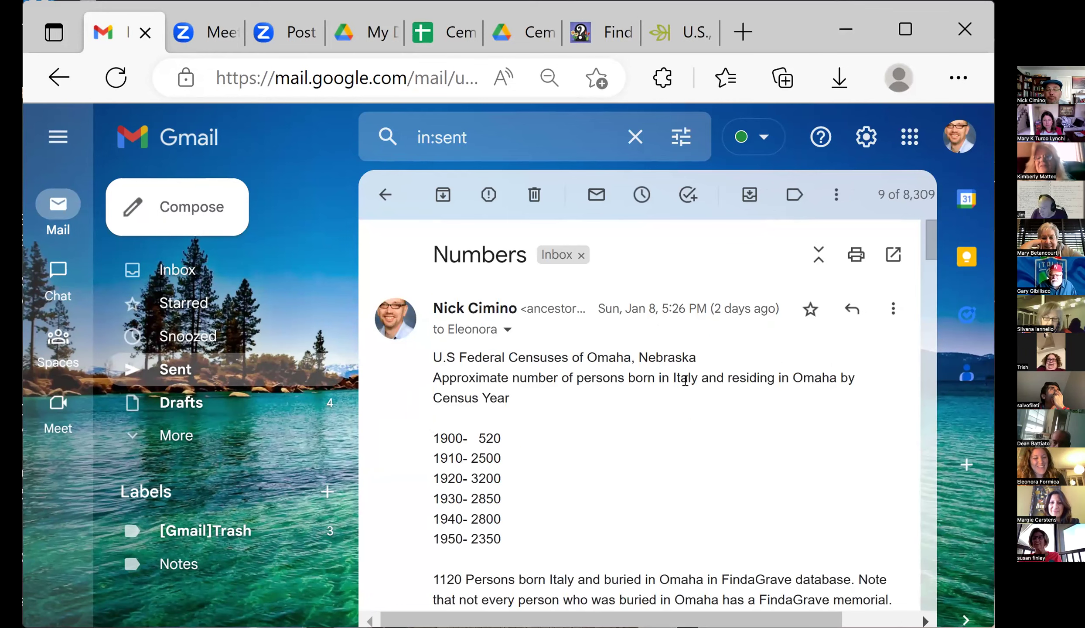
Read through the email's census figures and its list of persons buried in Omaha by selected surnames, down to the last entries
scroll(635, 402, down, 1)
scroll(635, 402, down, 5)
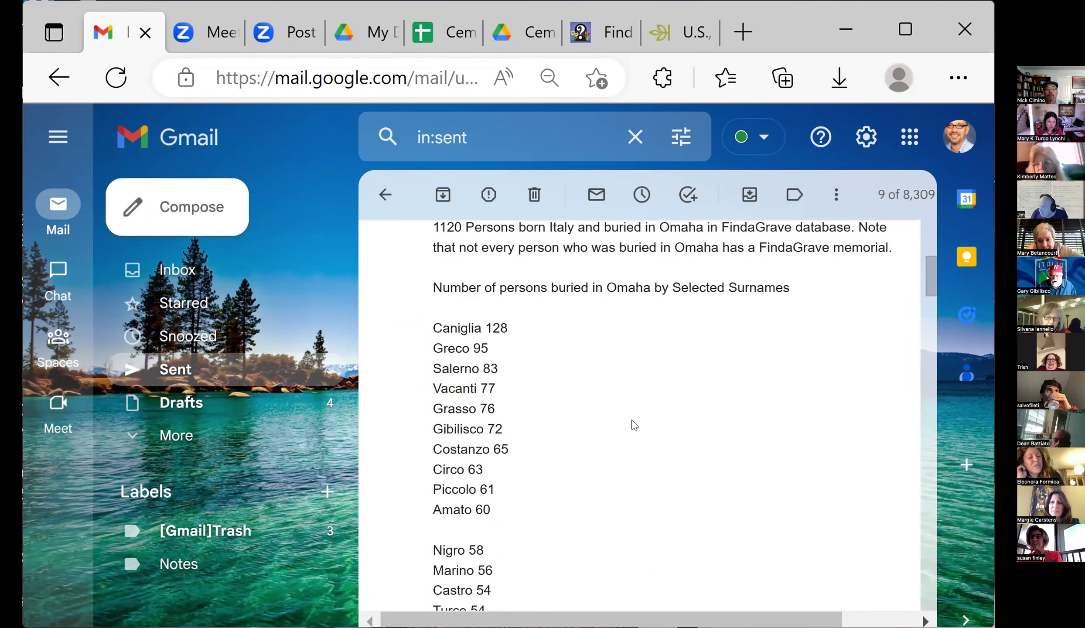
scroll(635, 426, down, 1)
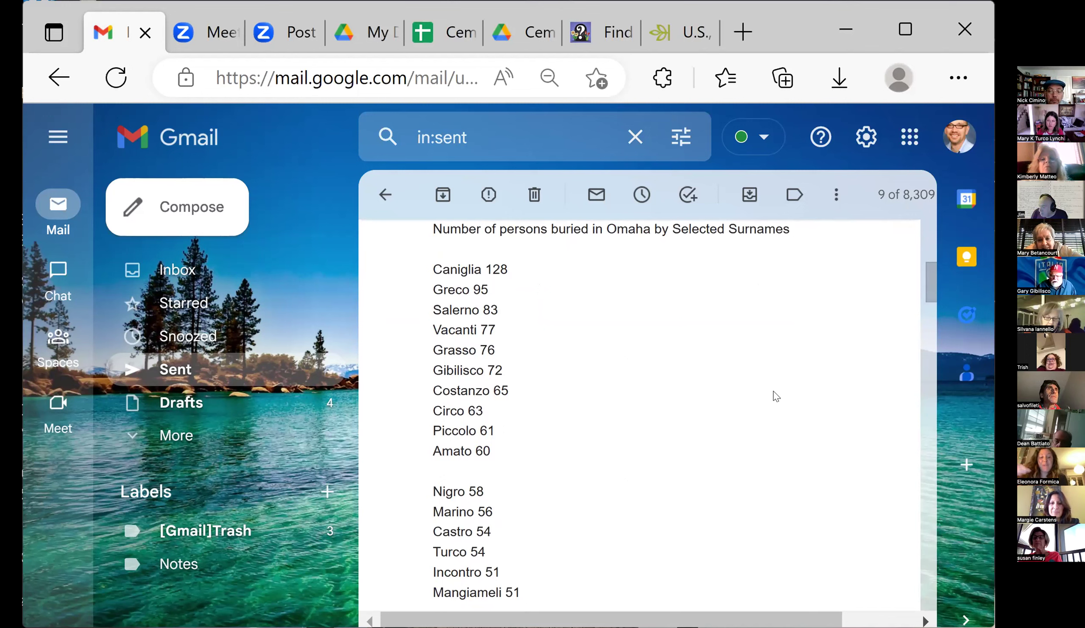
scroll(719, 403, down, 1)
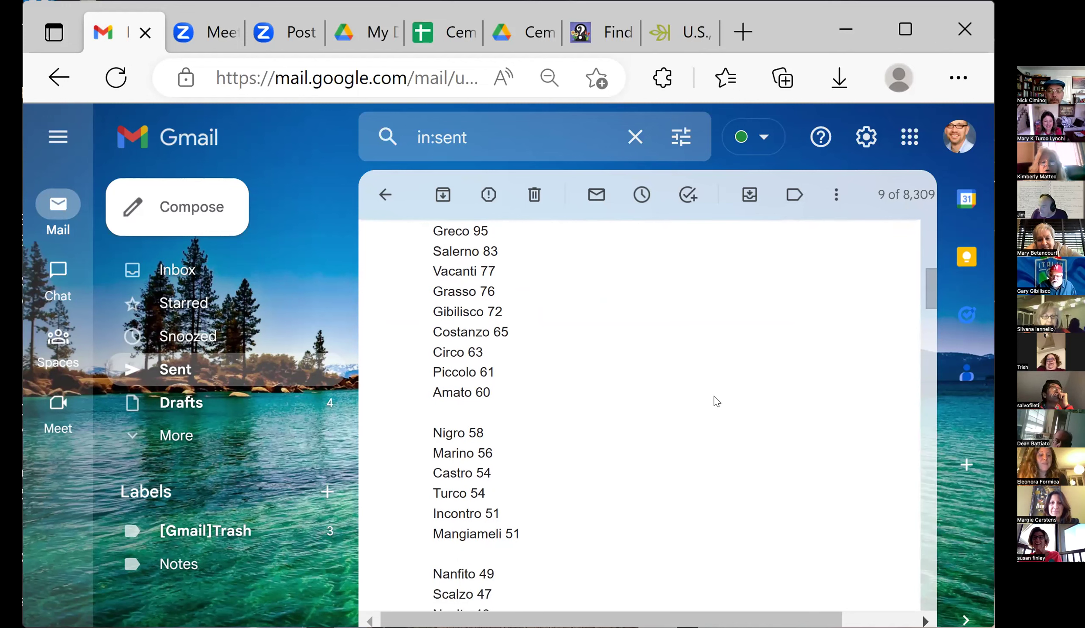
scroll(714, 397, down, 1)
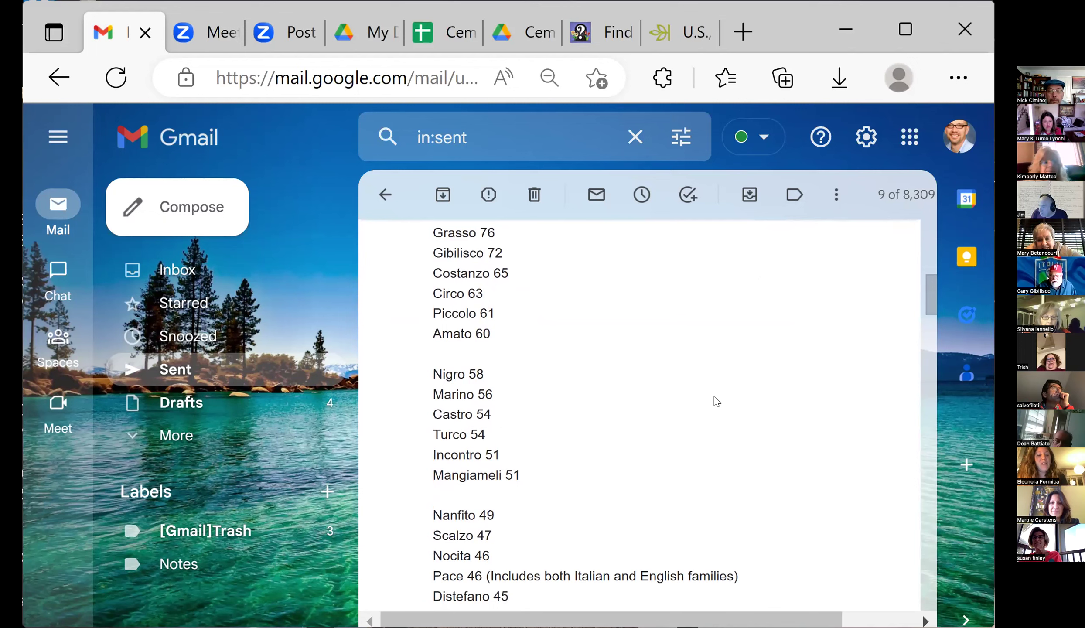
scroll(714, 396, down, 1)
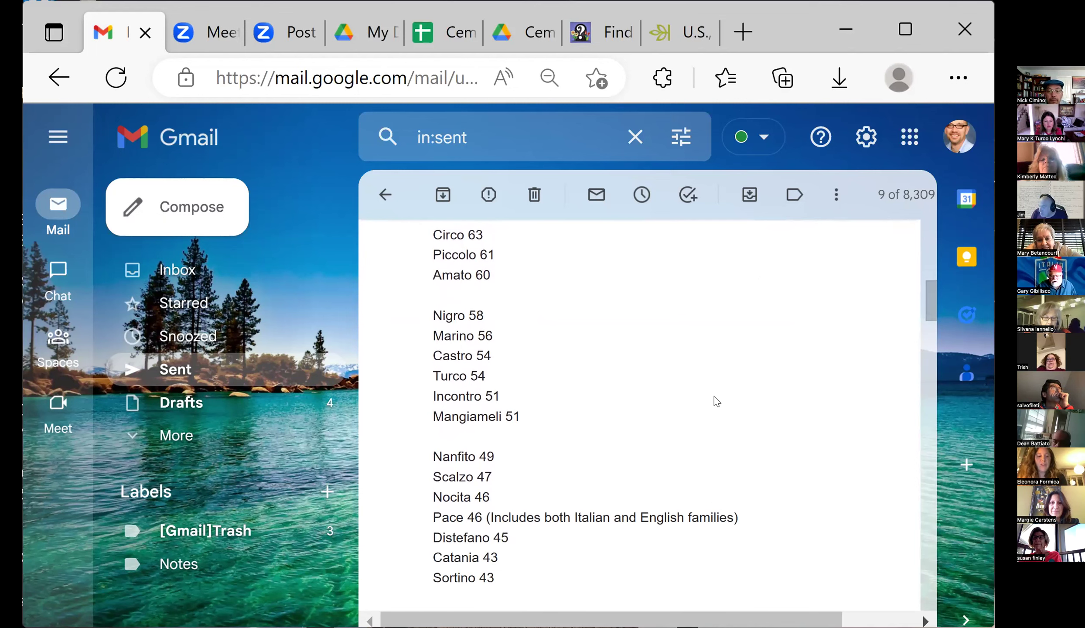
scroll(713, 395, down, 1)
scroll(713, 396, down, 1)
scroll(713, 396, down, 2)
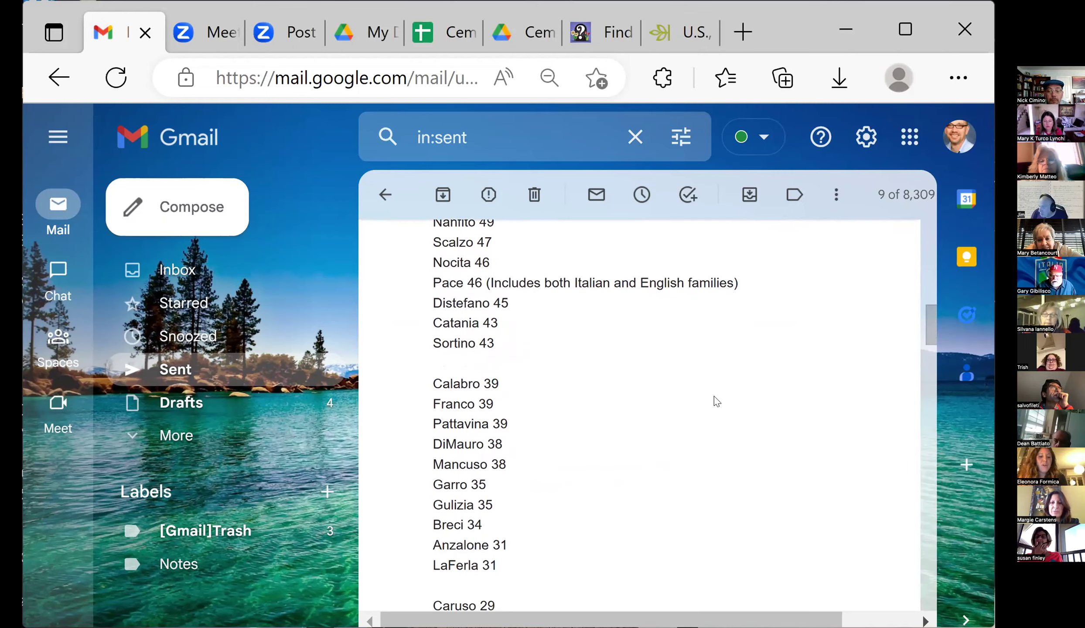
scroll(714, 396, down, 8)
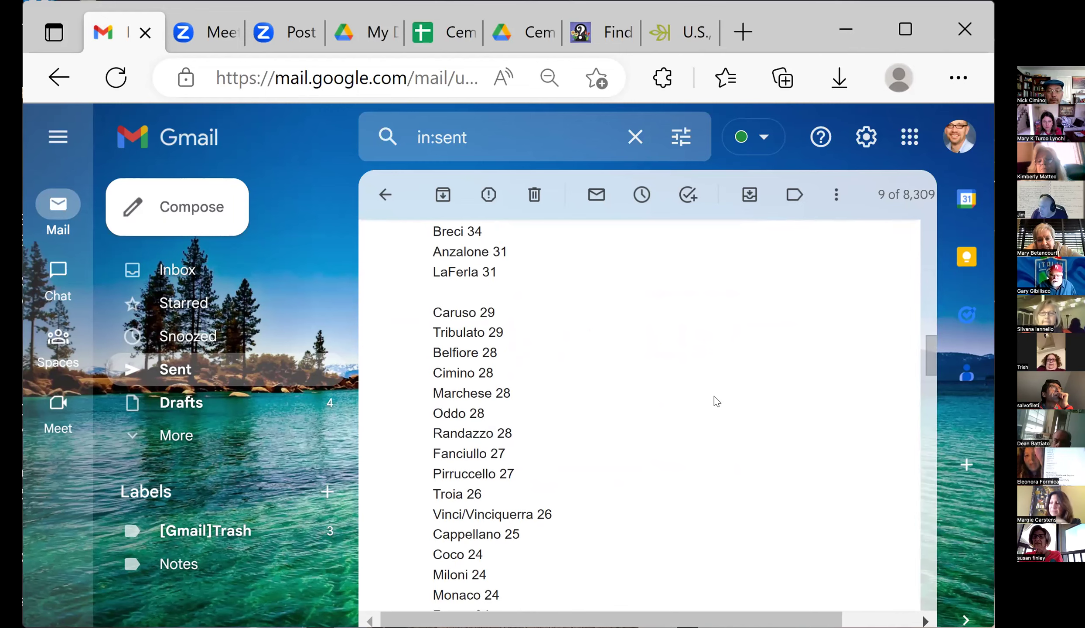
scroll(715, 402, down, 9)
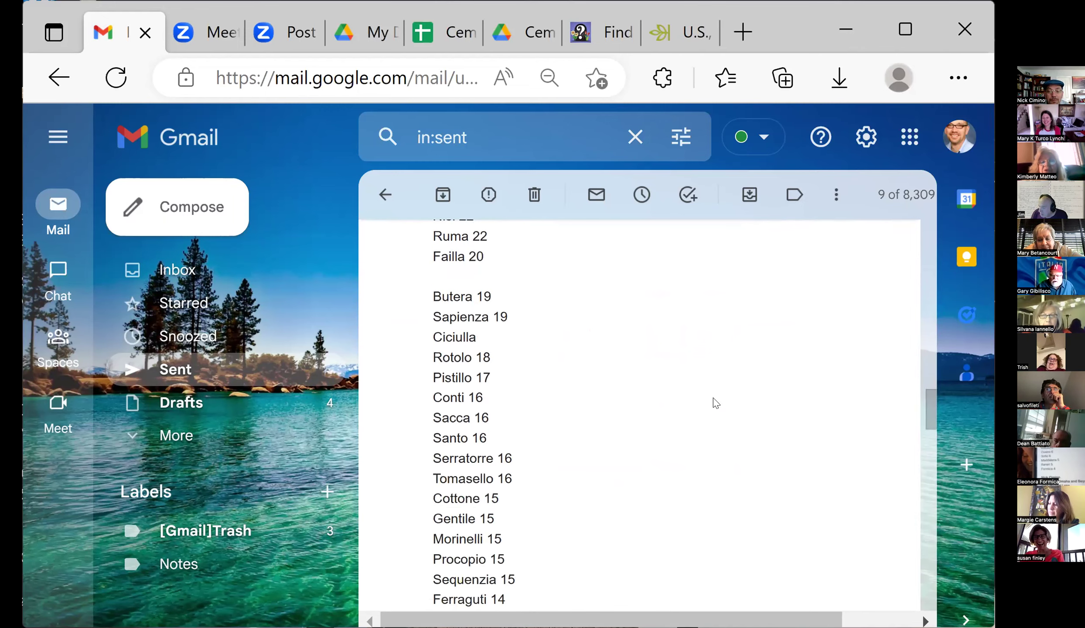
scroll(714, 399, down, 6)
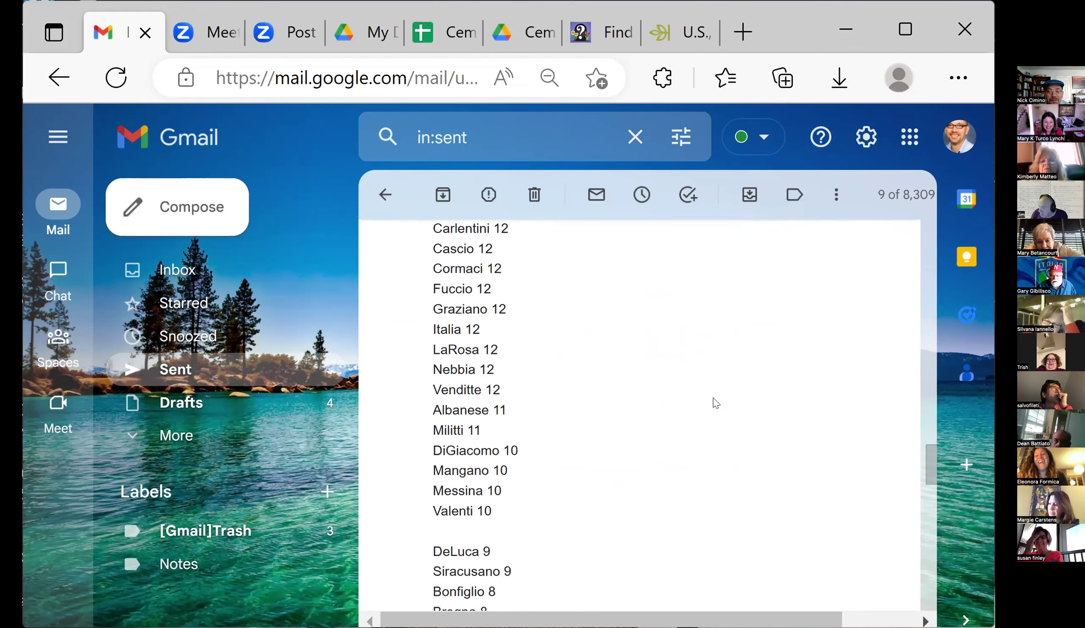
scroll(714, 399, down, 6)
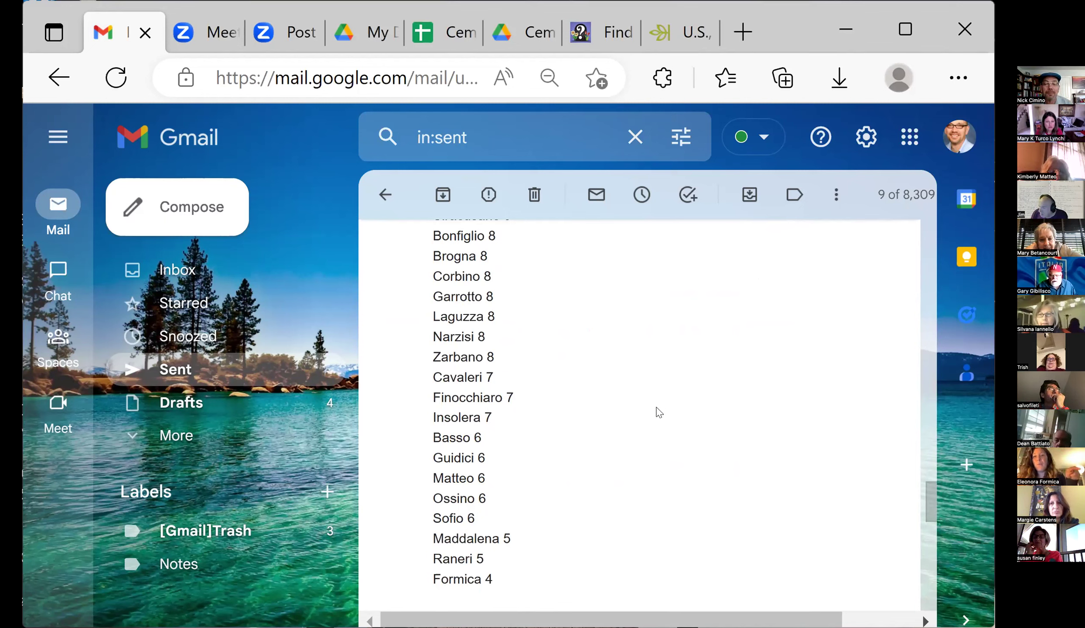
Go back up through the email's surname list, reviewing the burial counts toward the more common surnames
scroll(658, 412, up, 9)
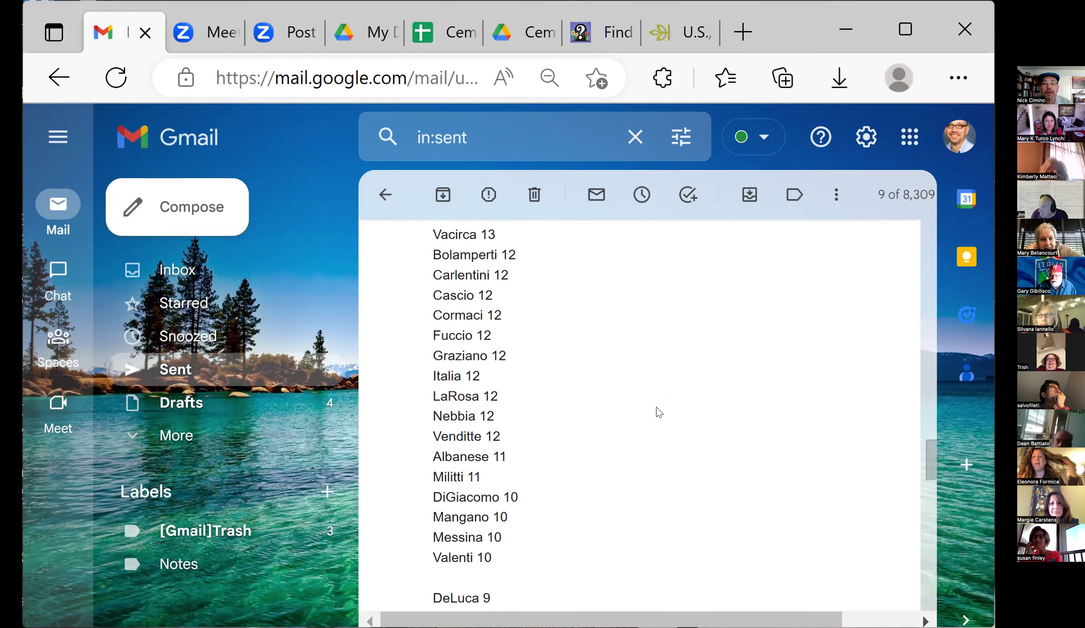
scroll(657, 412, up, 9)
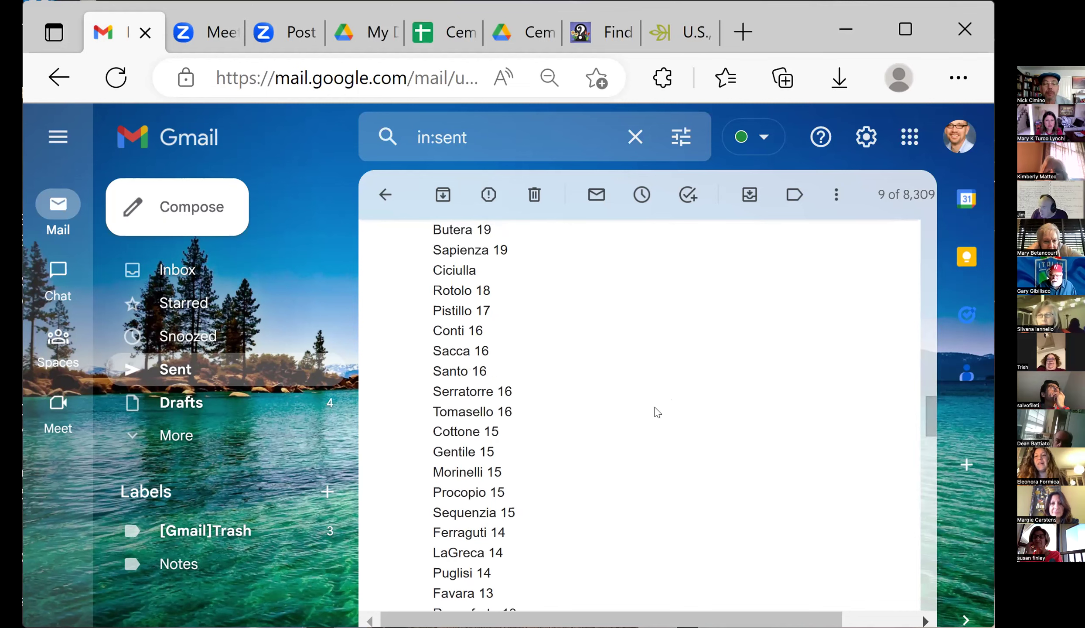
scroll(658, 412, up, 1)
scroll(657, 412, up, 5)
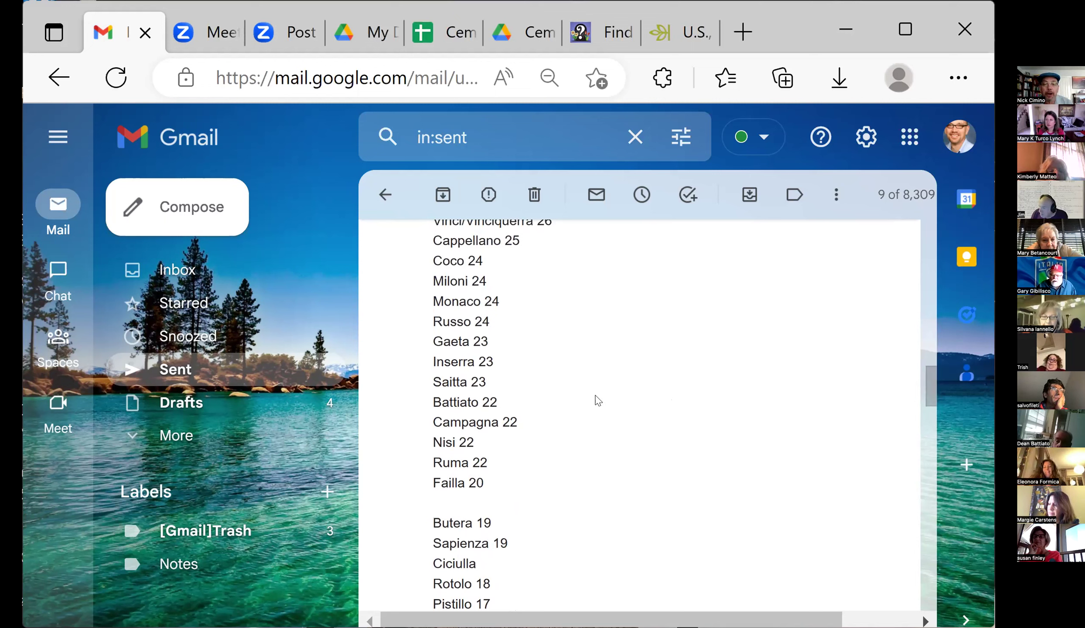
scroll(597, 401, up, 20)
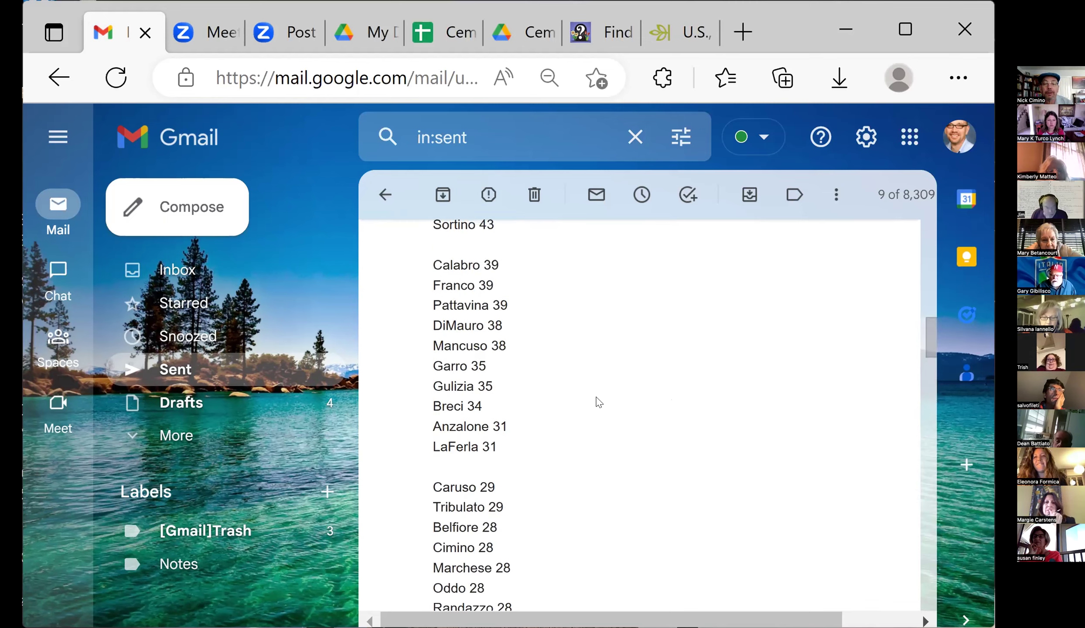
Review the start of the email's surname list, and switch to Ancestry's Find a Grave Index search form
scroll(599, 403, up, 4)
scroll(599, 403, down, 3)
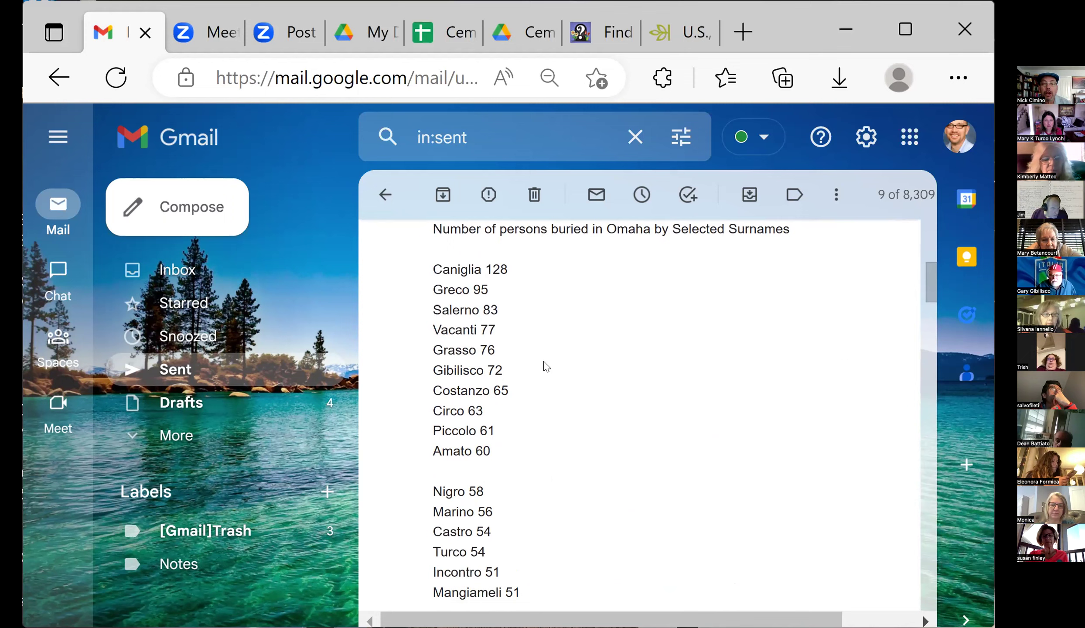
click(680, 34)
scroll(356, 408, up, 3)
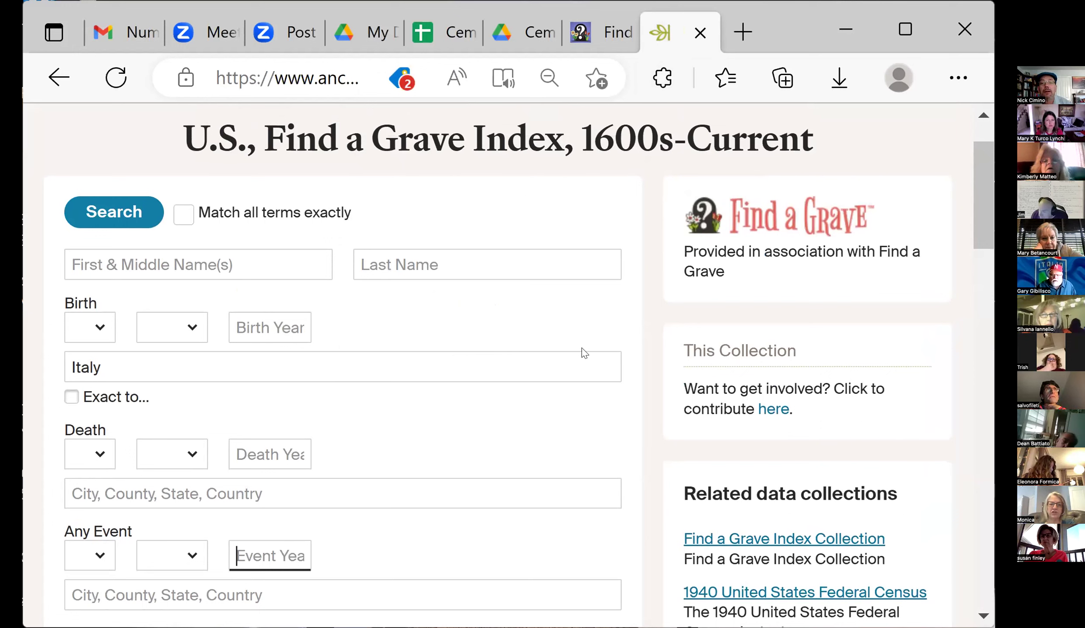
Switch to Find a Grave and search for memorials in Omaha, Douglas County, by entering the family's surname as the last name
mouse_move(603, 43)
click(603, 42)
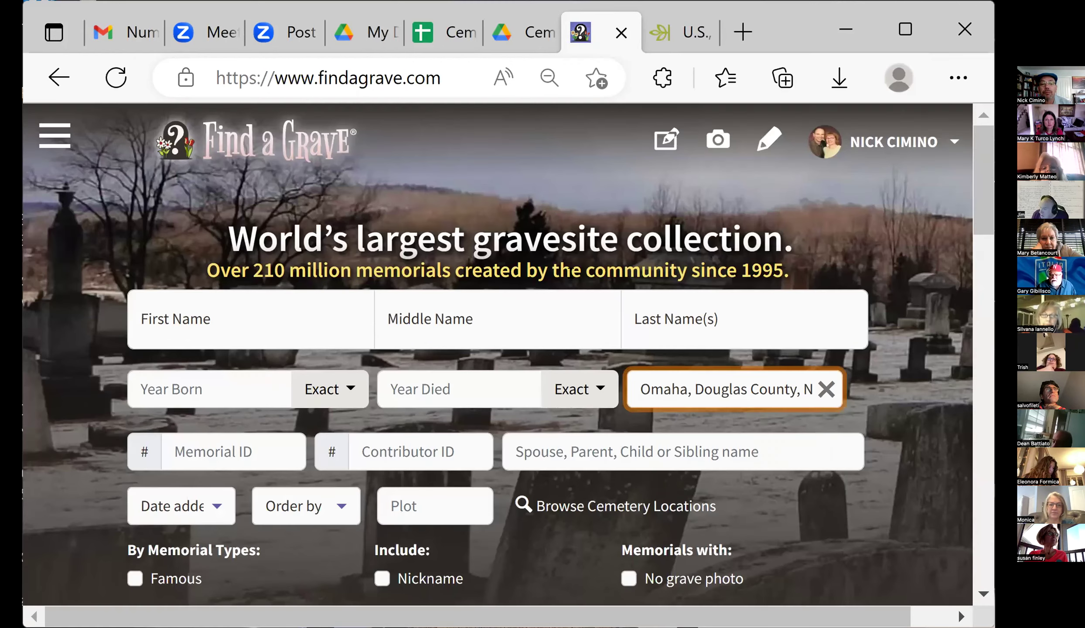
click(646, 338)
text(gurci)
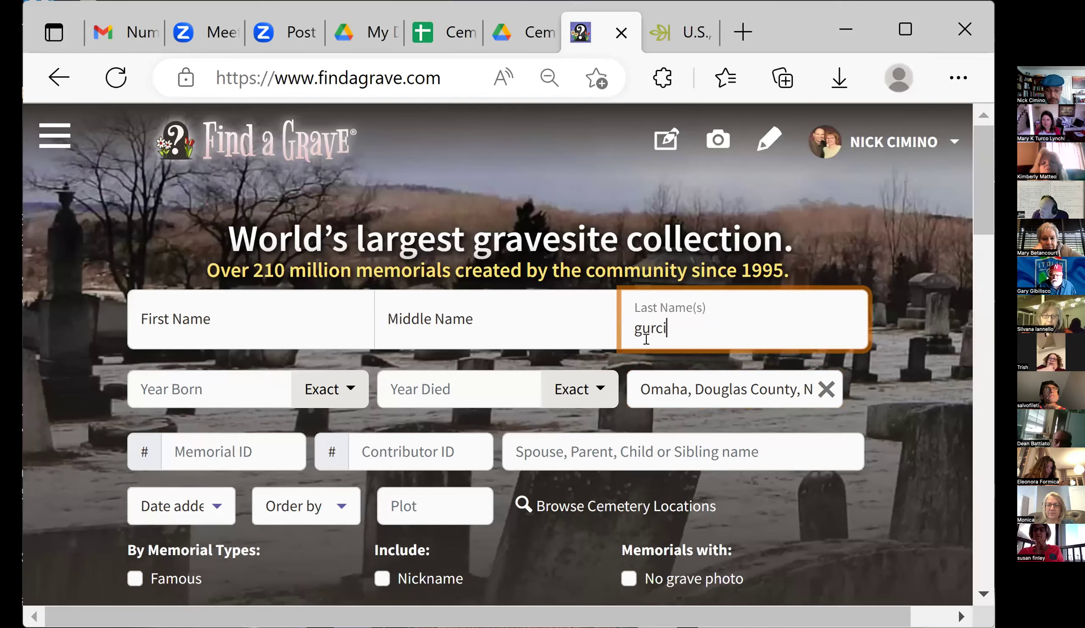
text(ullo)
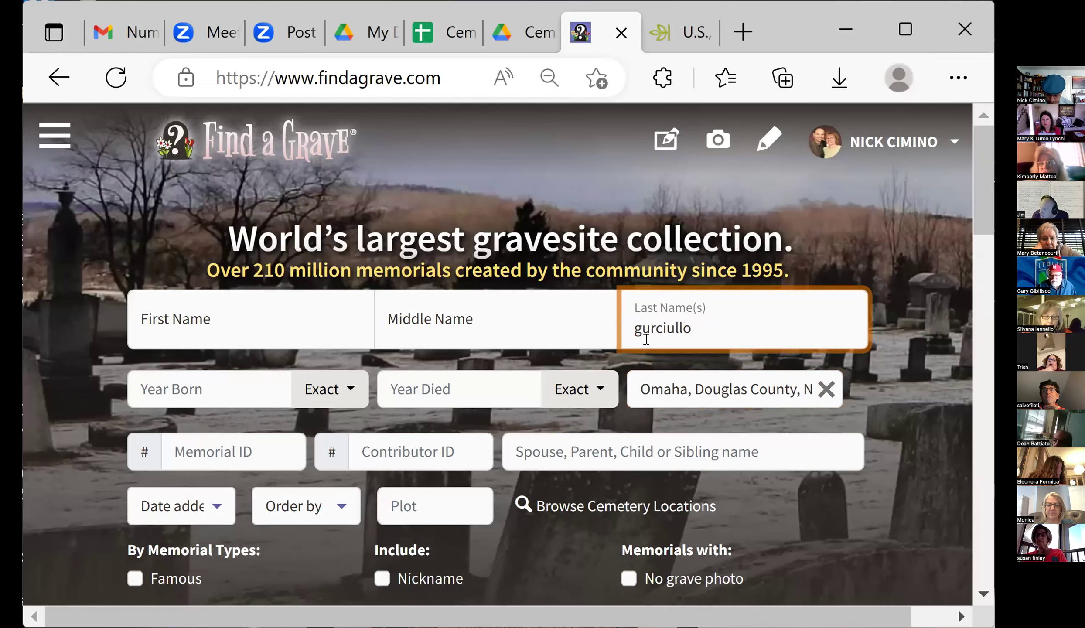
key(Return)
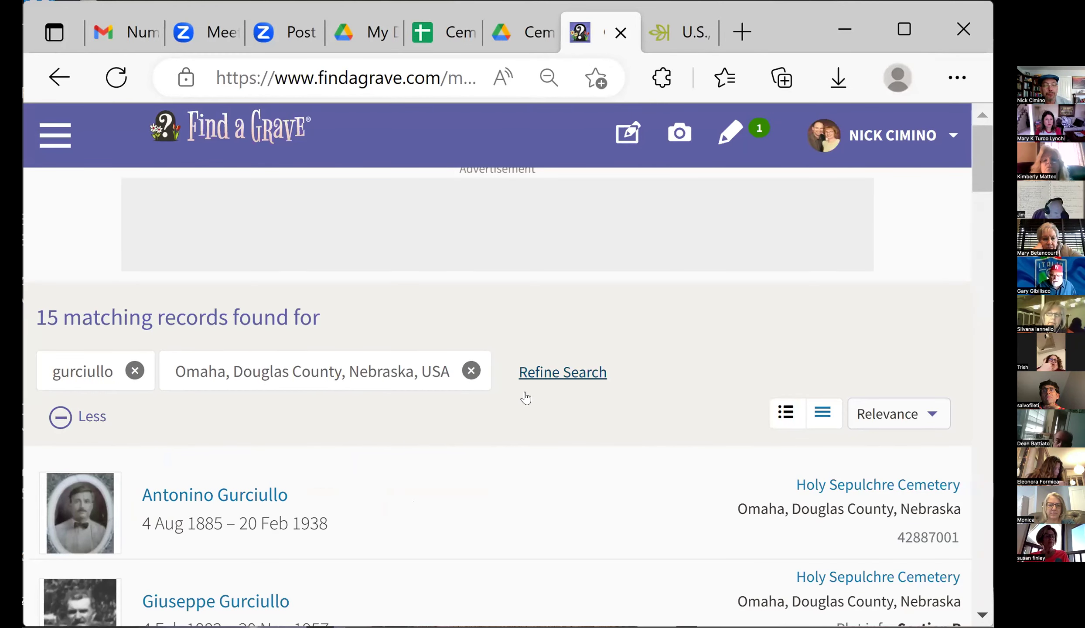
Open the first matching memorial, review its family members, and list the same surname's memorials in Omaha
scroll(526, 395, down, 1)
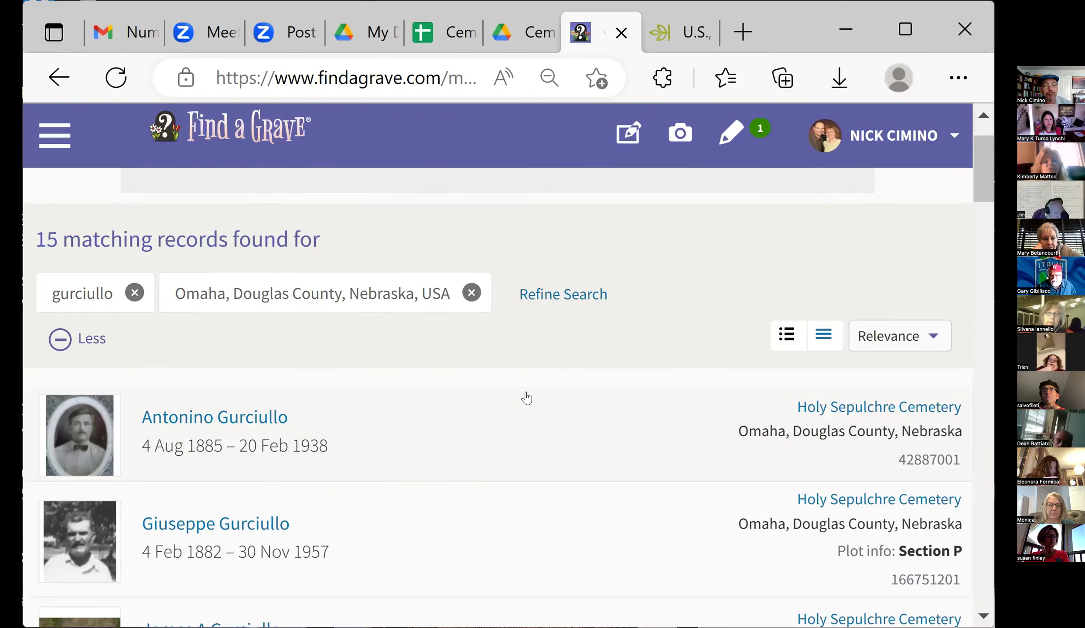
click(231, 421)
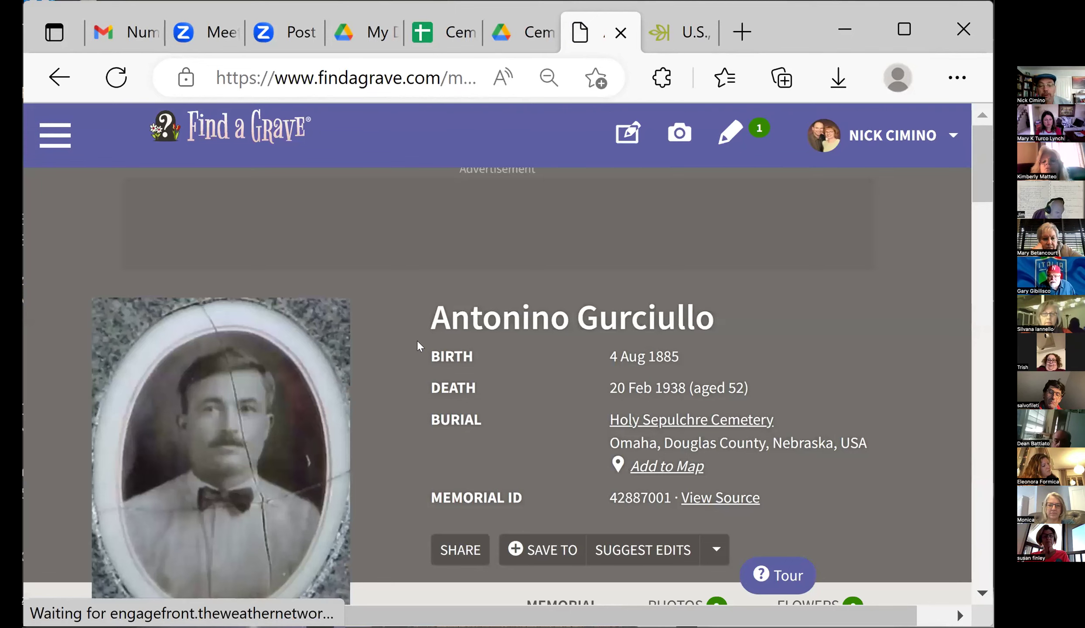
scroll(416, 344, down, 10)
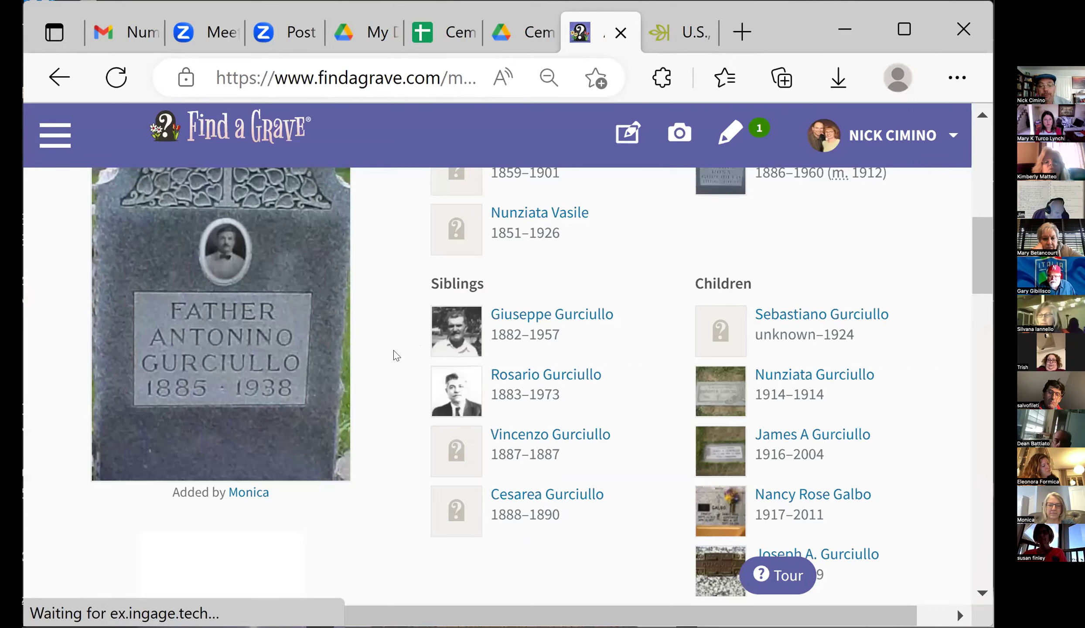
scroll(417, 347, down, 10)
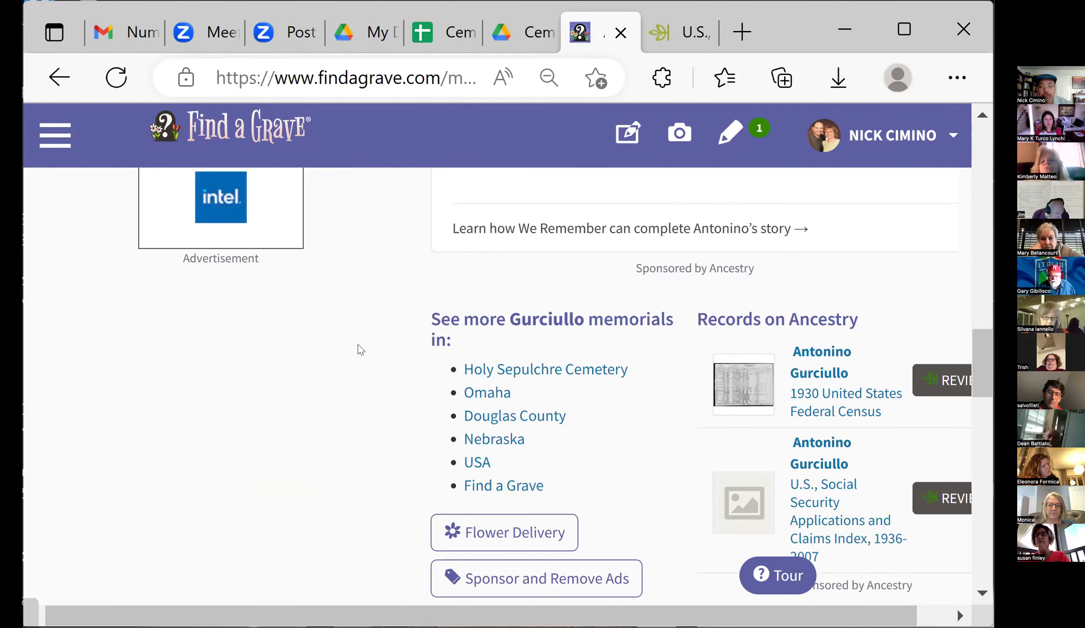
click(485, 394)
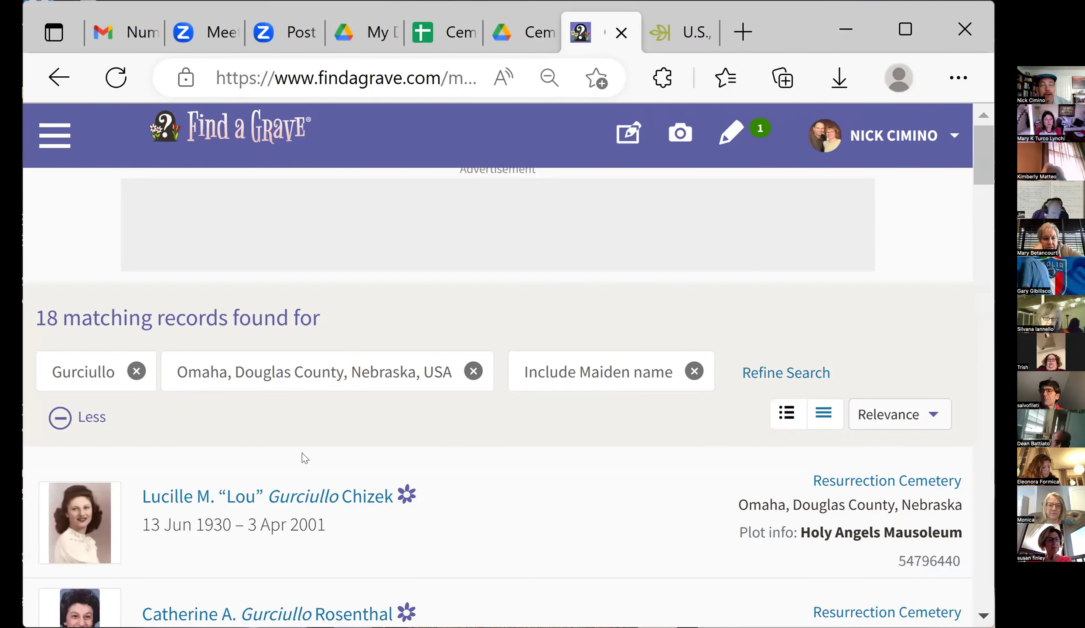
Switch to Gmail and reread the email's Omaha burial counts, down to the less common surnames and back to the most common
click(126, 44)
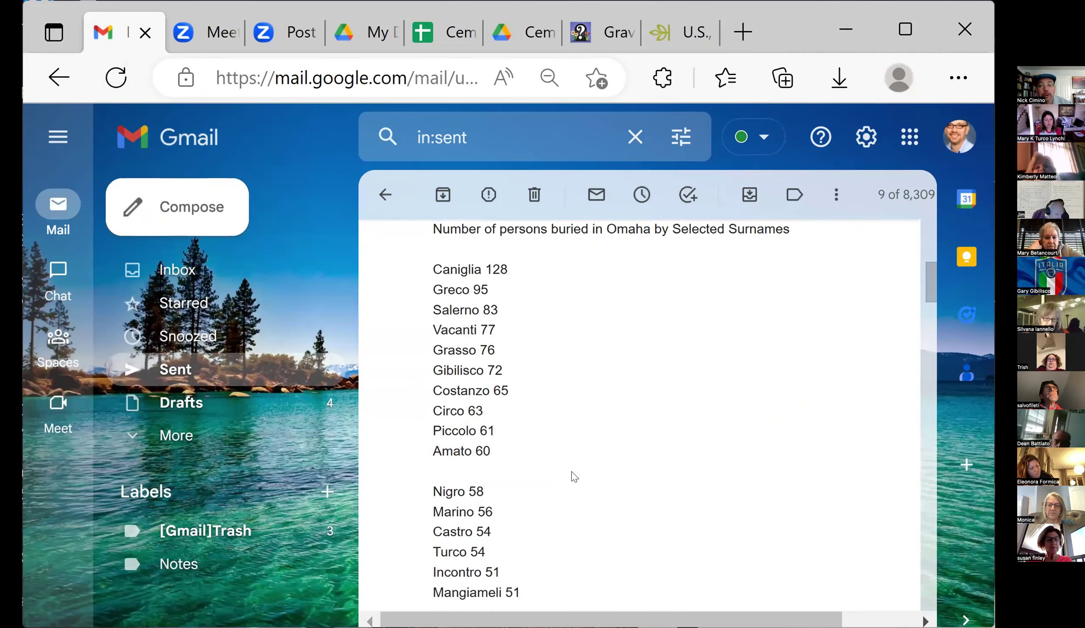
scroll(574, 477, down, 8)
scroll(575, 477, down, 15)
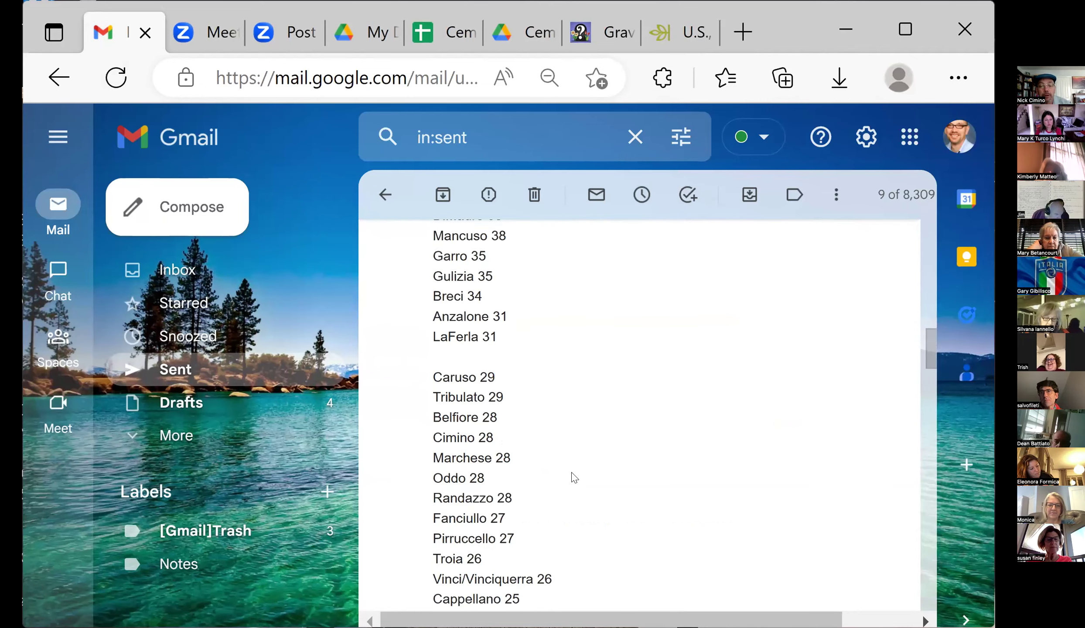
scroll(574, 477, down, 2)
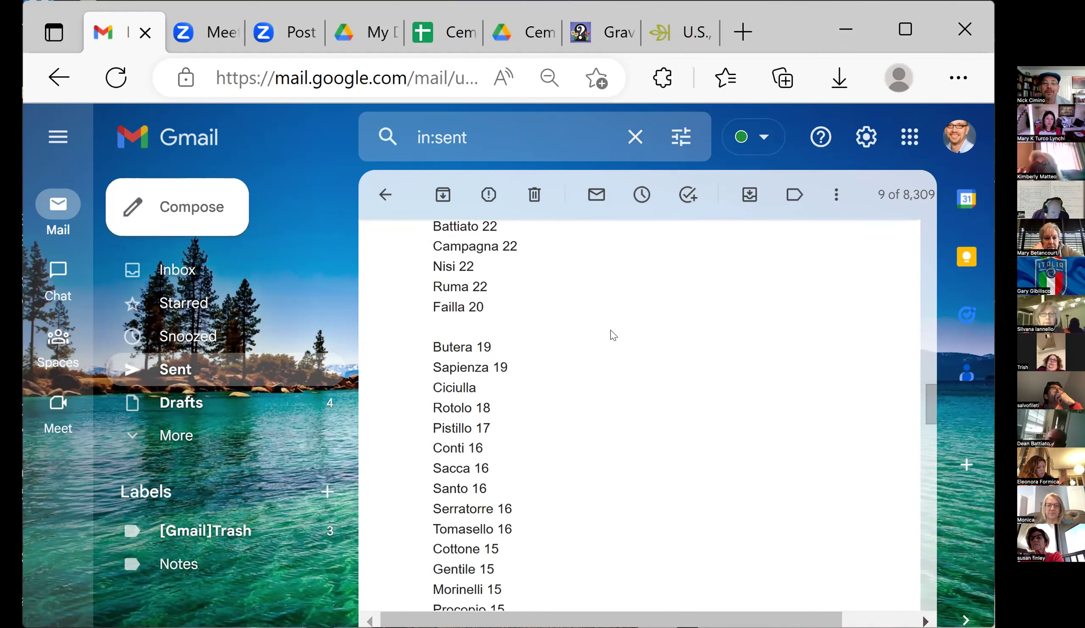
scroll(613, 335, up, 10)
scroll(591, 395, up, 14)
scroll(591, 396, up, 9)
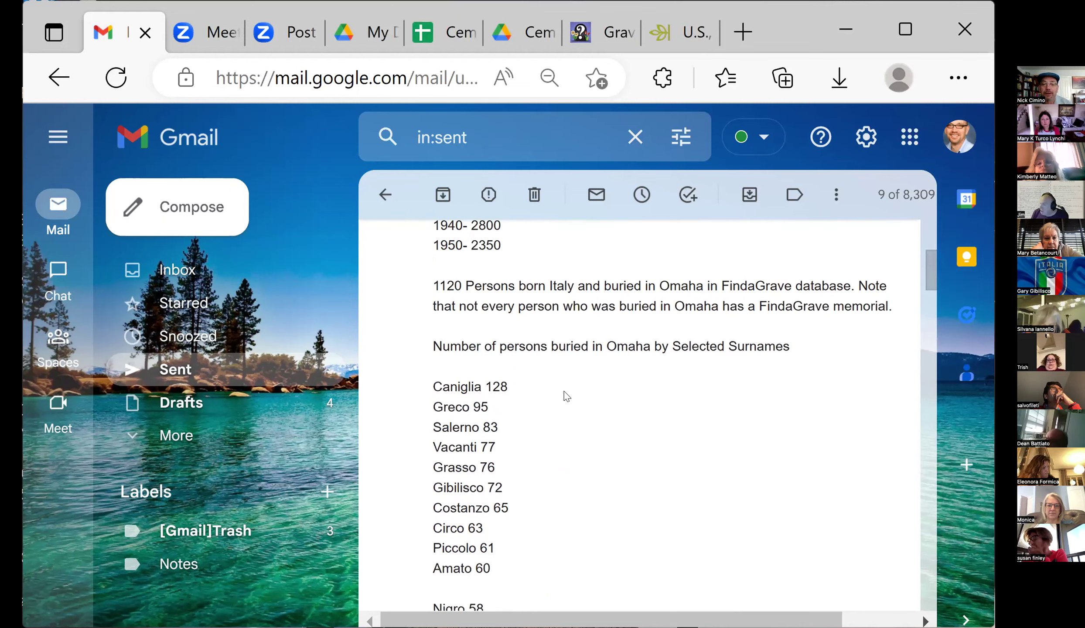
scroll(567, 396, down, 3)
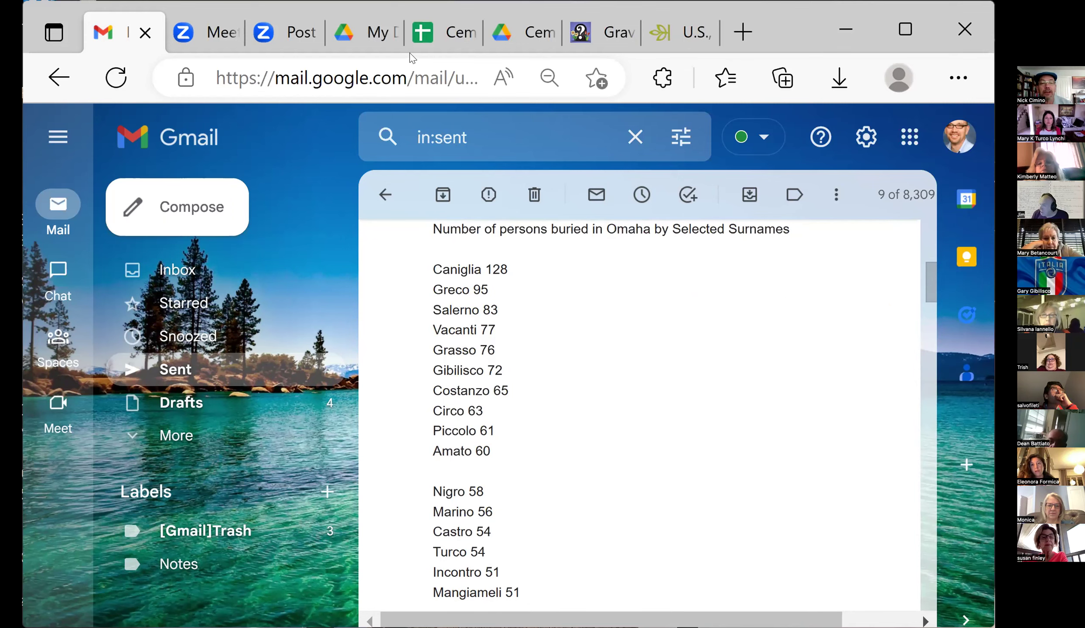
Switch to the Cemetery Registers spreadsheet and look through the adult register down to the last transcribed entries on page 6
click(434, 43)
mouse_move(370, 45)
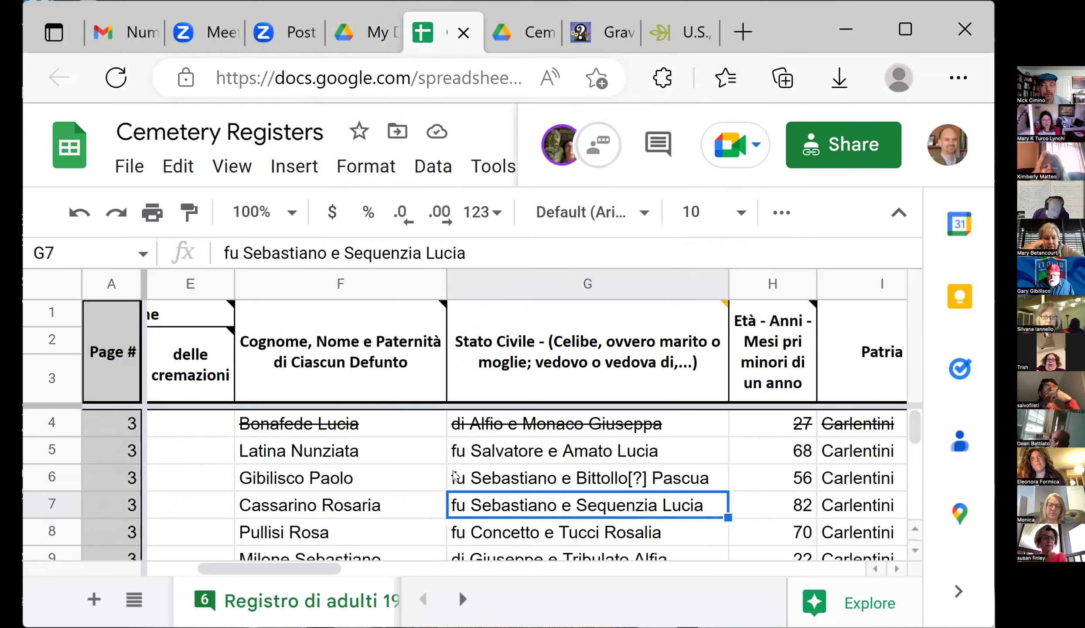
scroll(475, 490, down, 20)
scroll(479, 493, down, 7)
scroll(478, 493, up, 5)
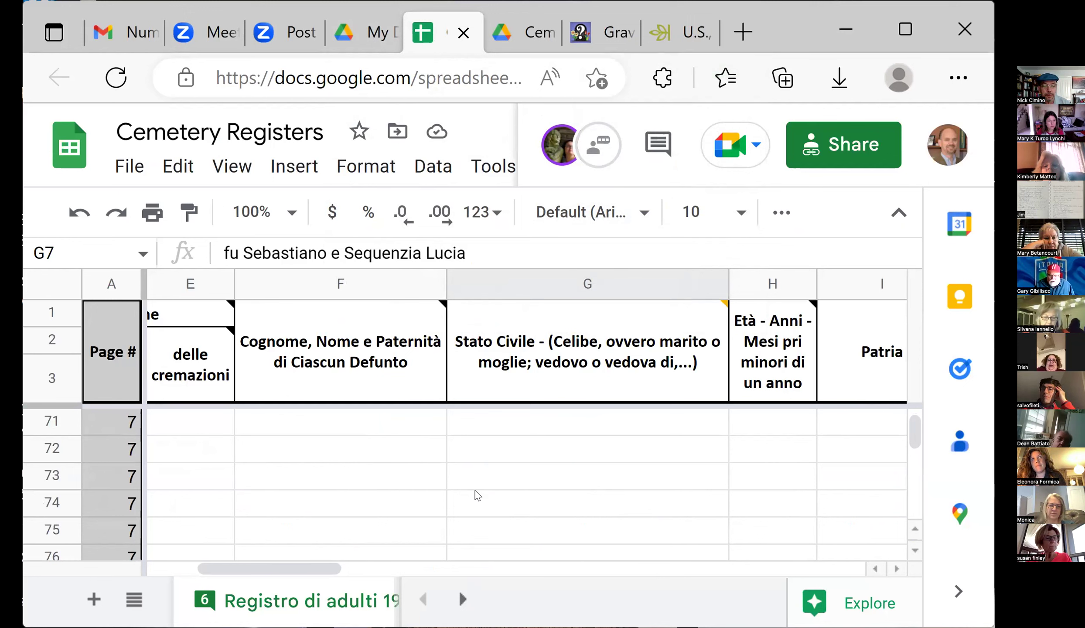
scroll(477, 495, up, 2)
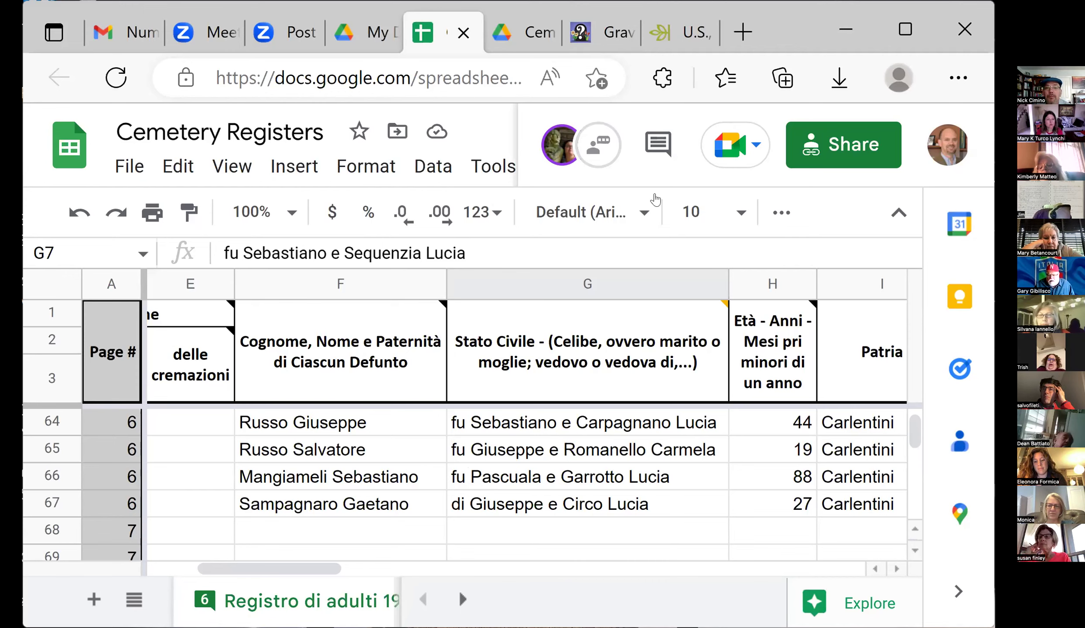
Switch to the scanned "Registro di adulti 1902-1922" PDF and examine the handwritten entries on page 5
click(527, 41)
scroll(468, 233, down, 3)
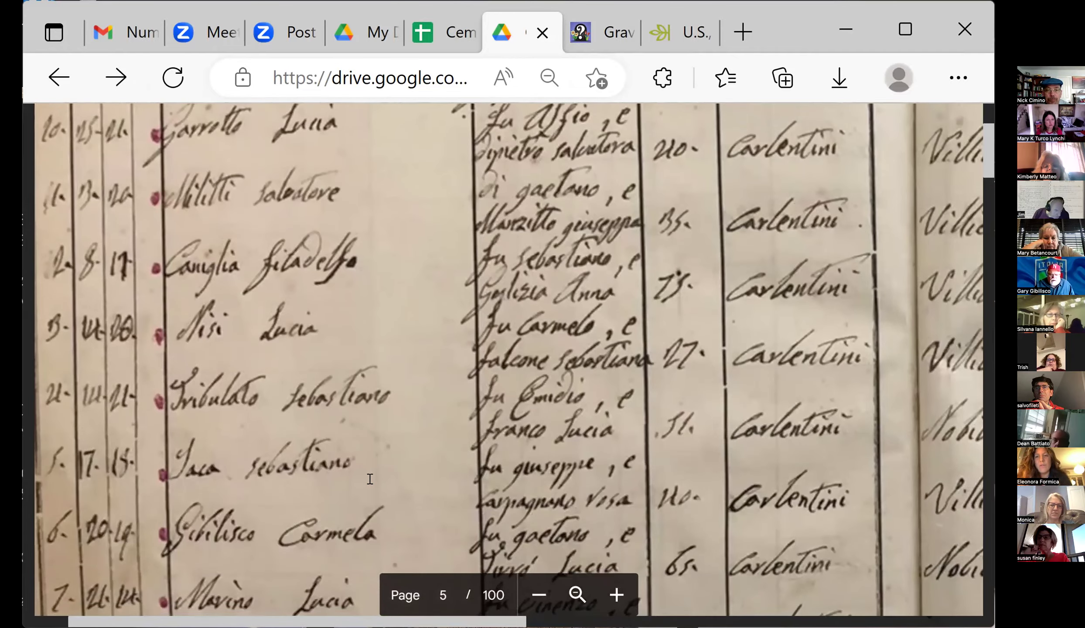
scroll(467, 233, down, 2)
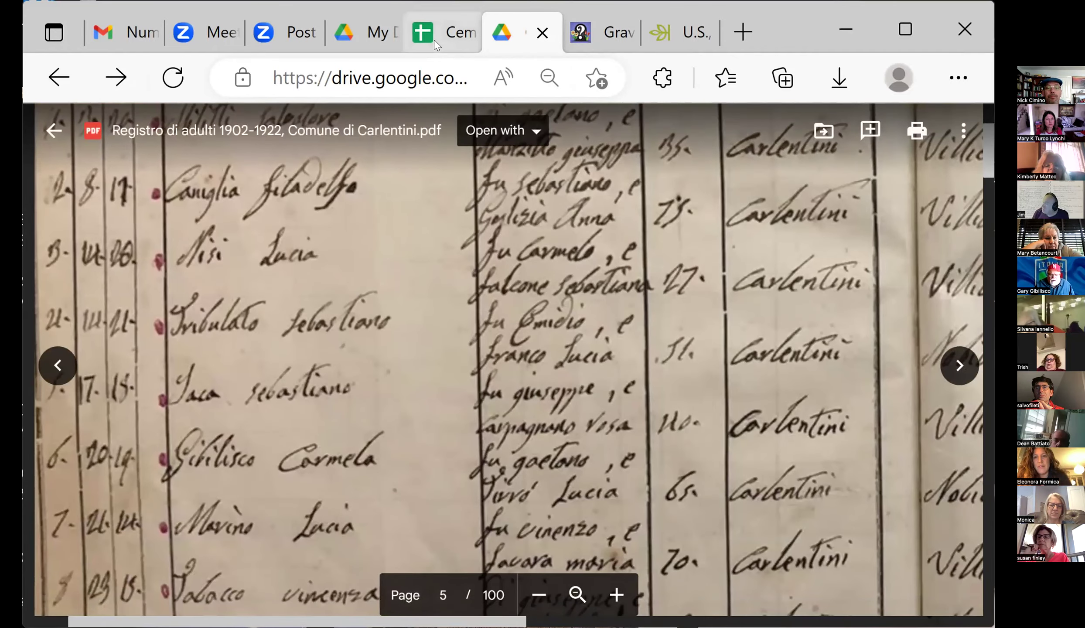
Return to the Cemetery Registers spreadsheet and open the parentage entry in cell G7 for editing
click(436, 43)
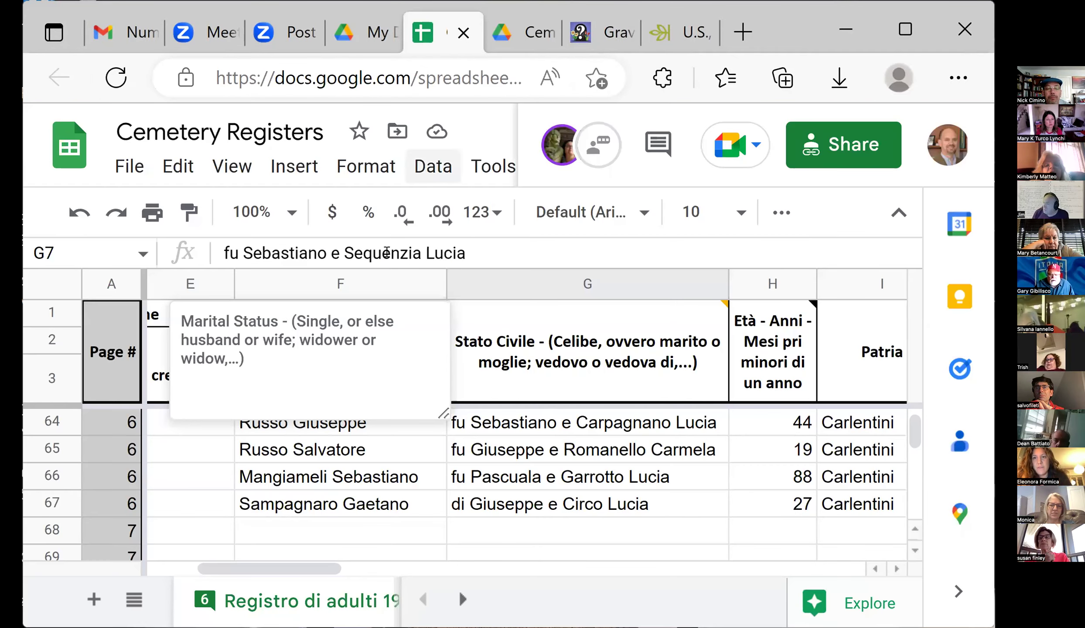
click(517, 248)
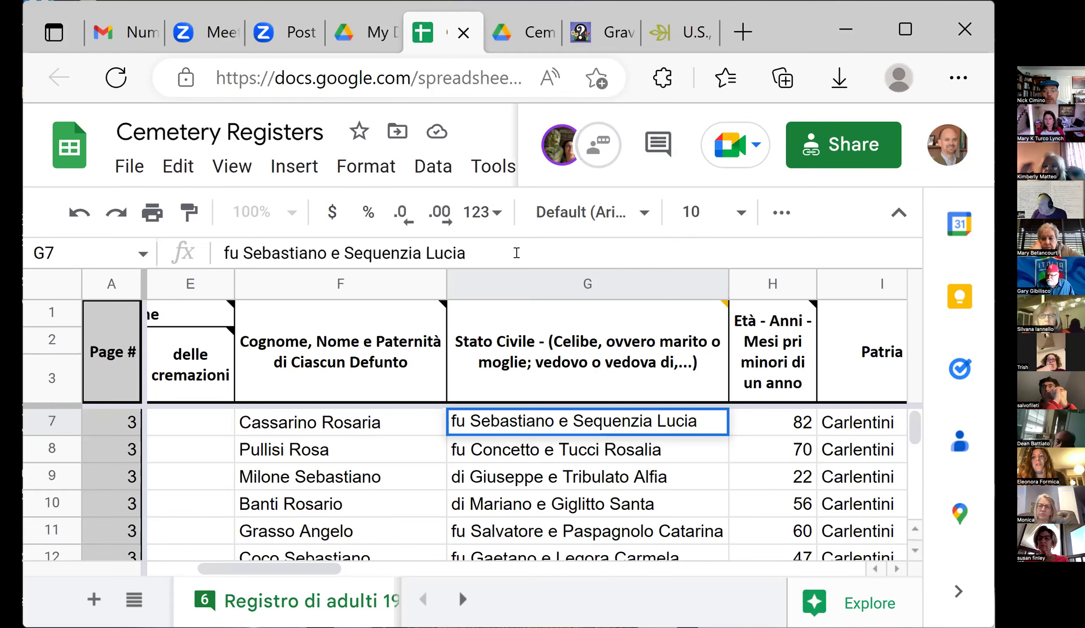
click(516, 253)
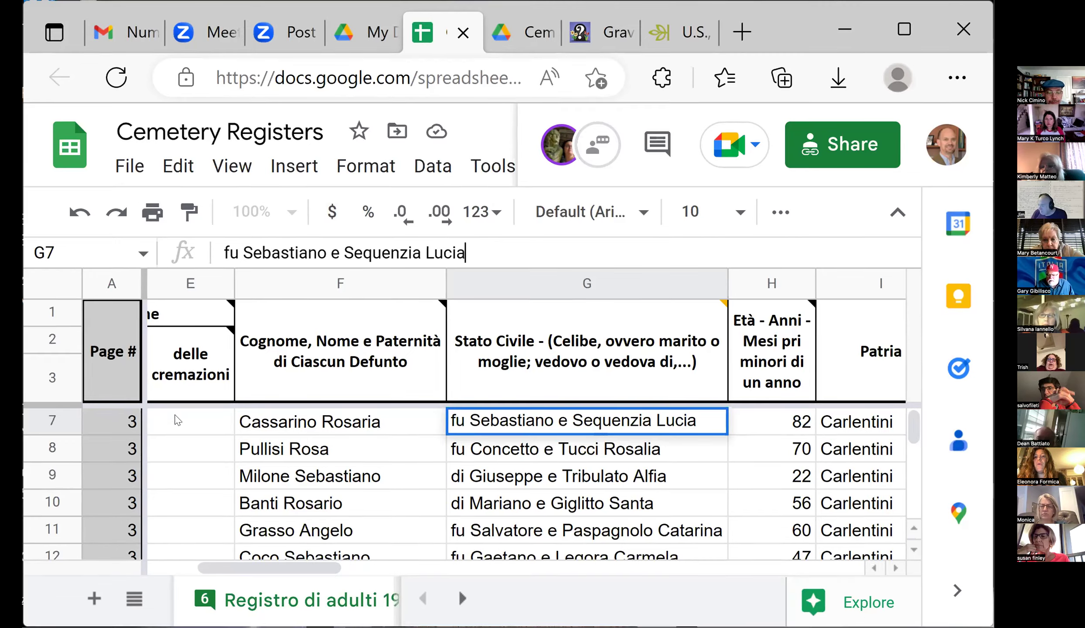
Examine the register's columns across the burial location fields to Find a Grave # and Notes, and back to Numero d'ordine
drag(256, 570, 457, 578)
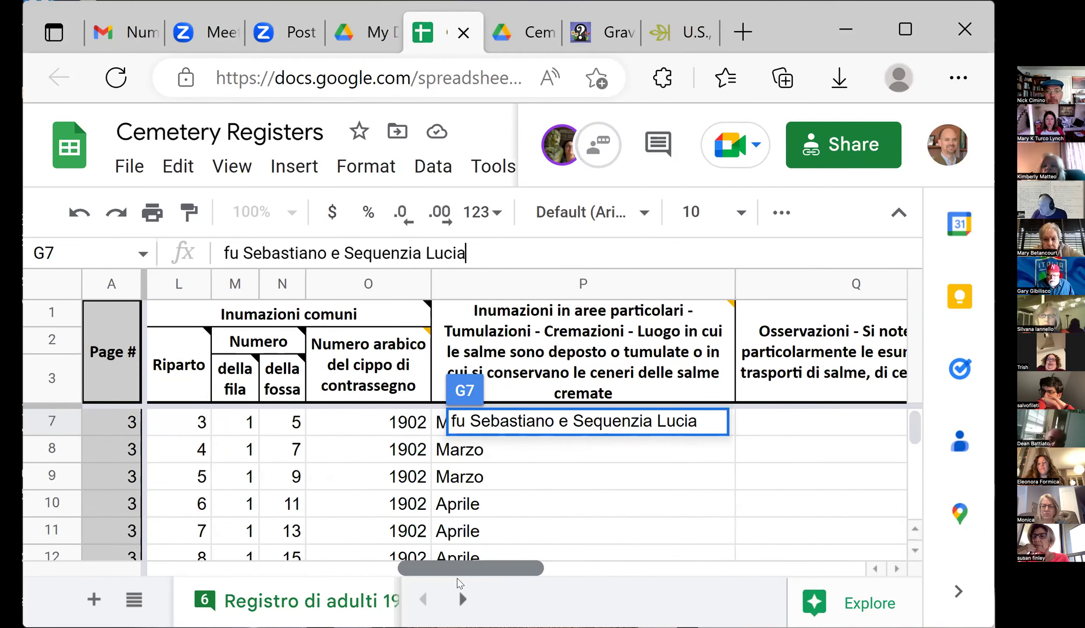
drag(458, 582, 529, 583)
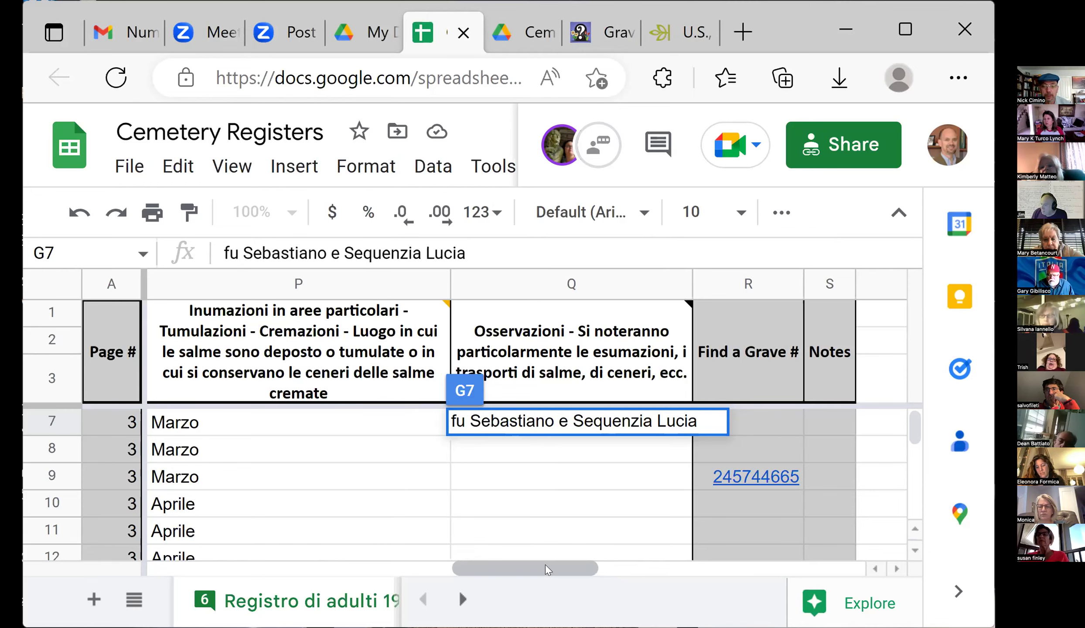
drag(541, 568, 434, 577)
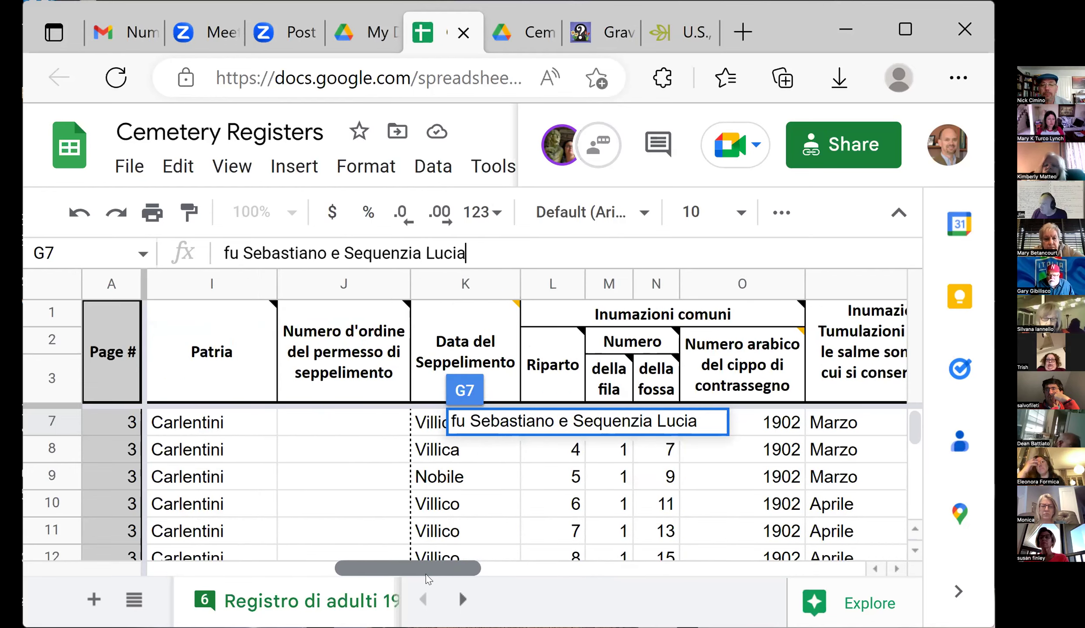
drag(425, 573, 465, 581)
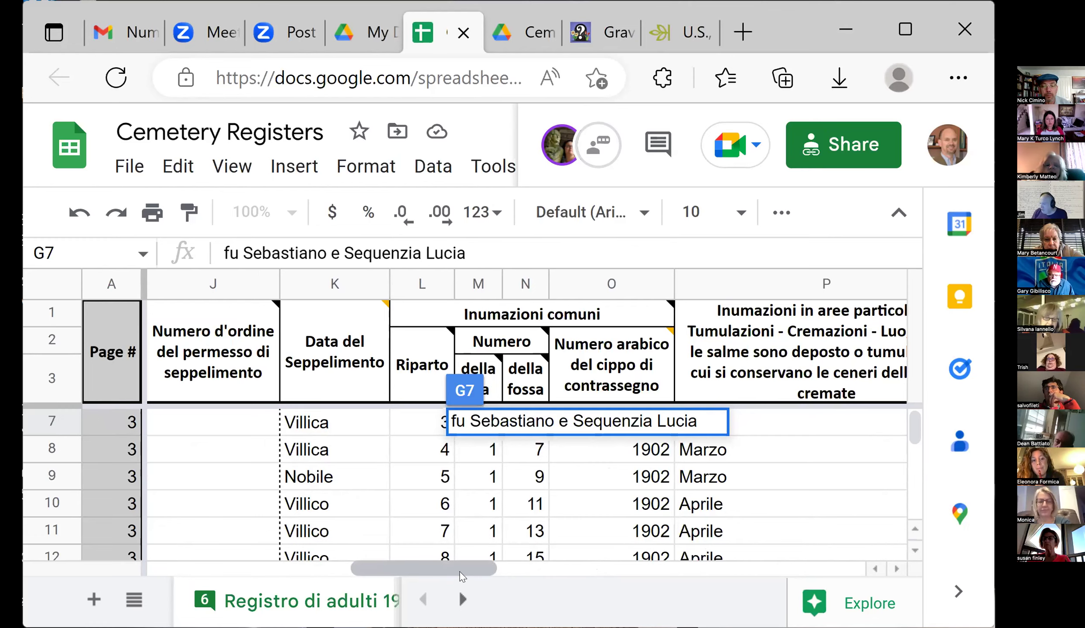
drag(456, 567, 255, 581)
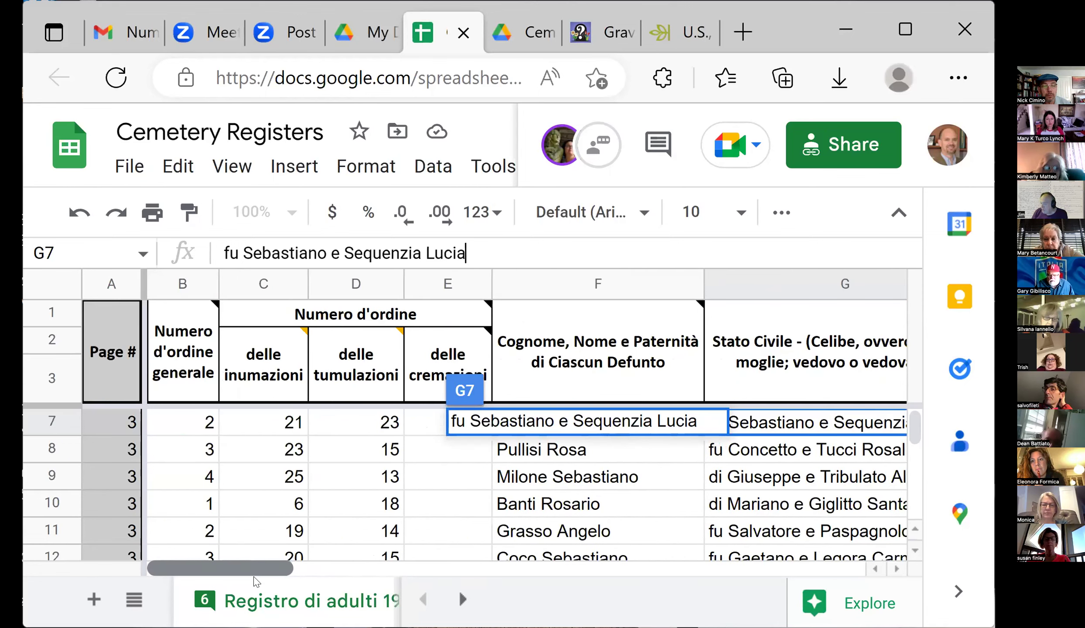